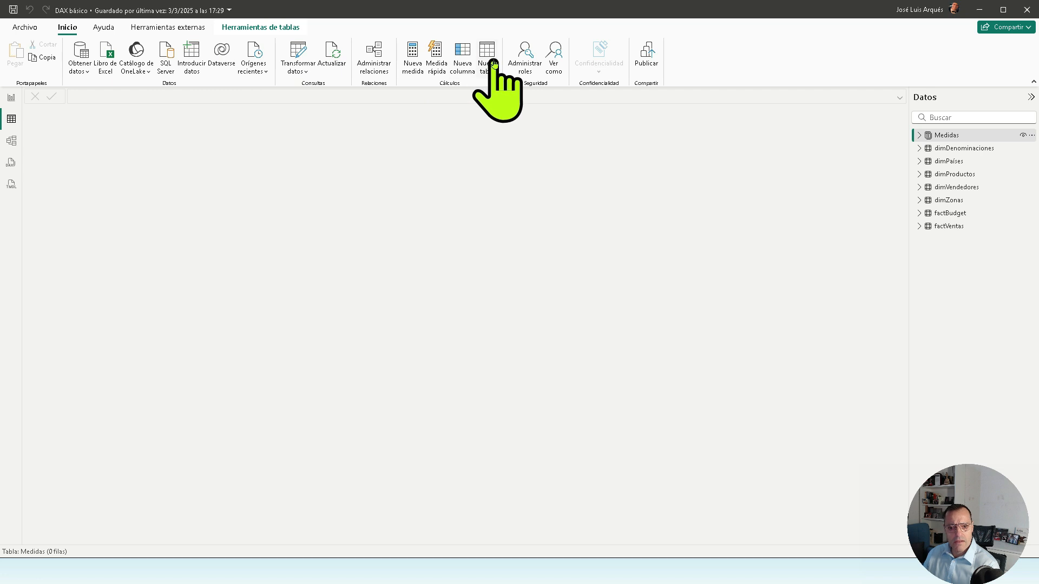
- Start a new calculated table from the model view and name it dimCalendario
{"action": "left_click", "coordinate": [11, 98]}
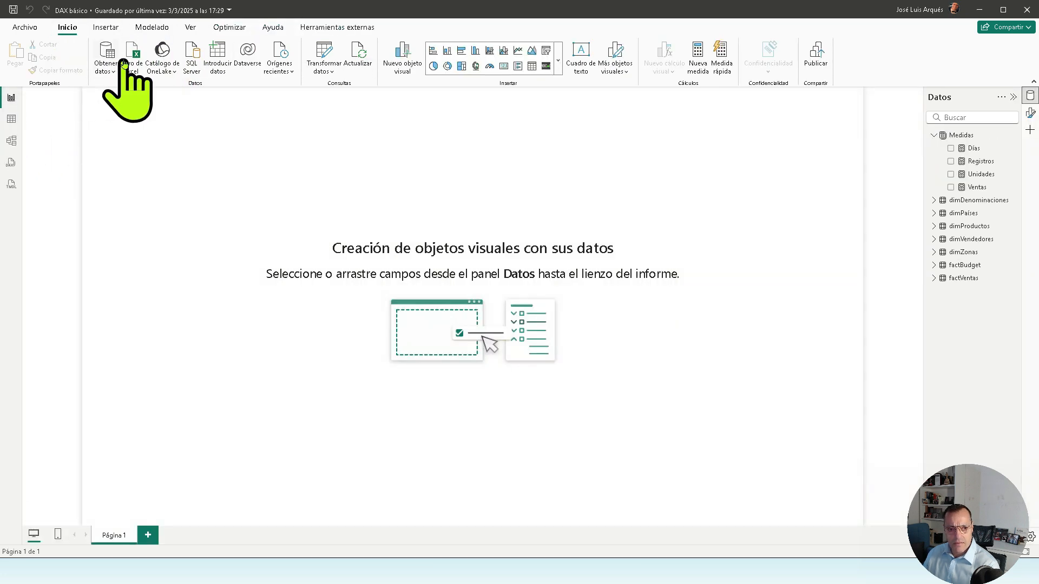
{"action": "left_click", "coordinate": [151, 29]}
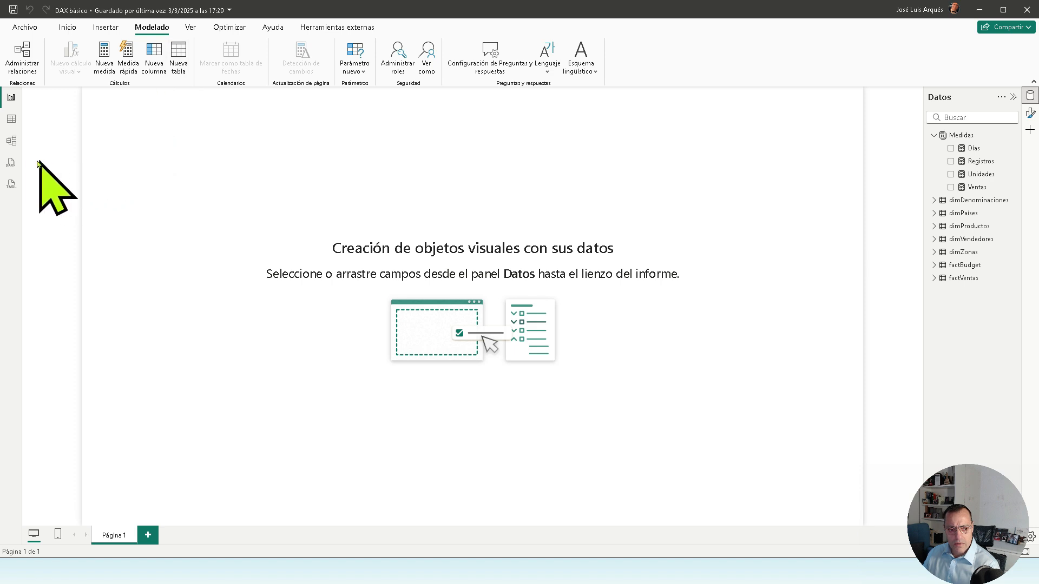
{"action": "left_click", "coordinate": [12, 143]}
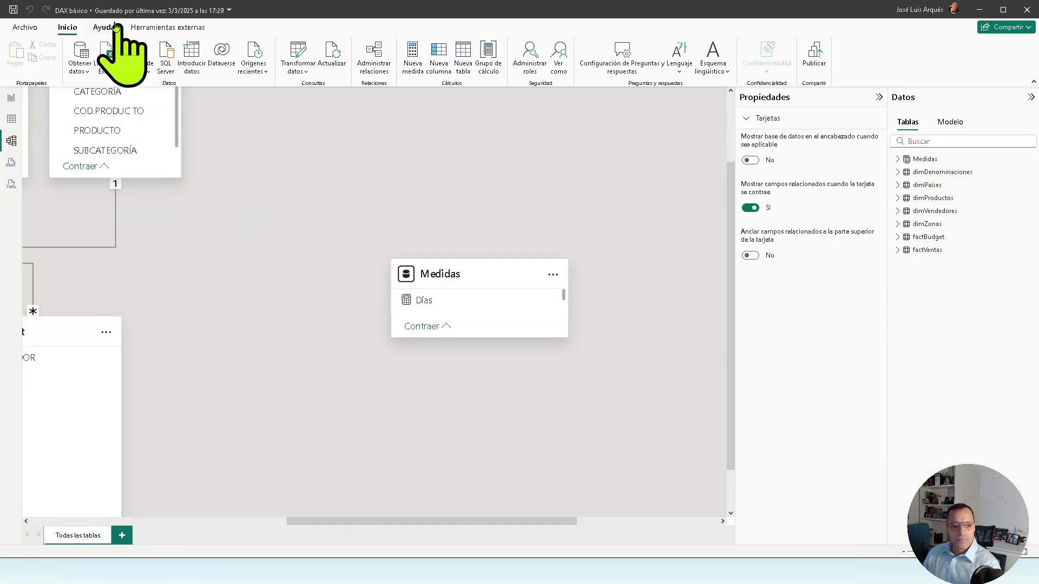
{"action": "left_click", "coordinate": [464, 58]}
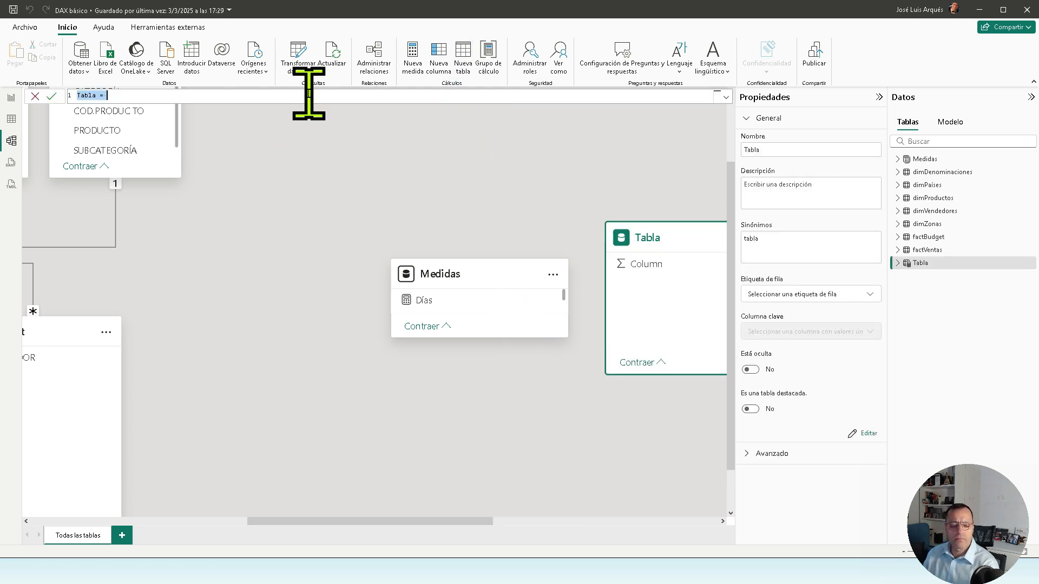
{"action": "scroll", "coordinate": [308, 95], "scroll_direction": "up", "scroll_amount": 5}
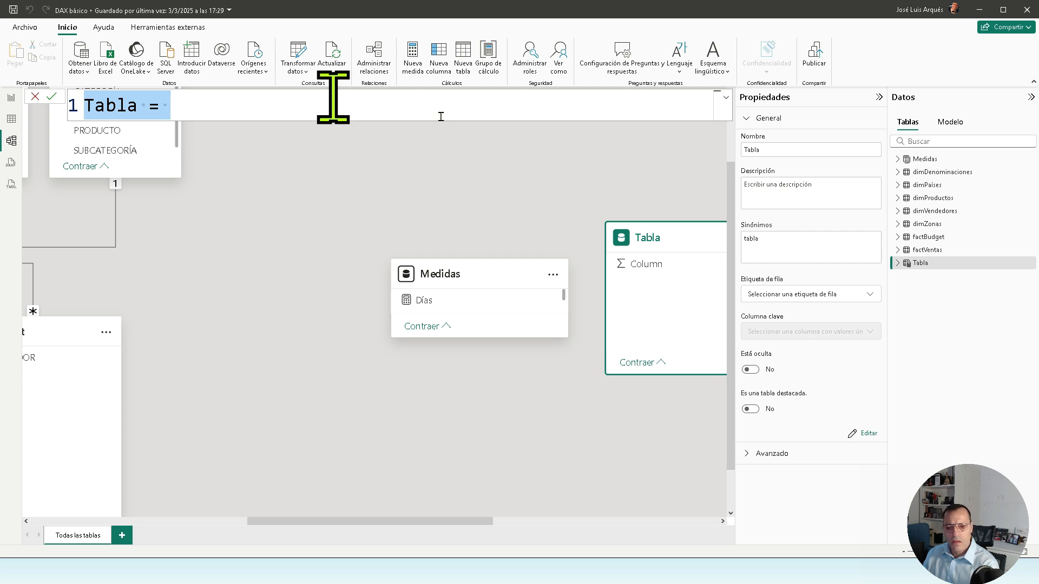
{"action": "type", "text": "dimCalendario"}
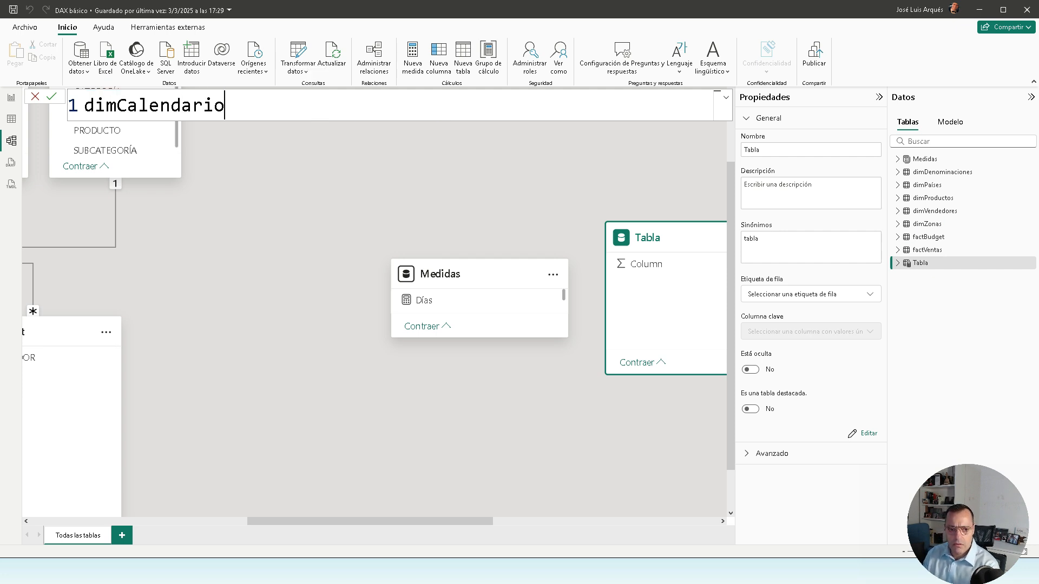
- Define the dimCalendario table with the formula CALENDARAUTO() and commit it
{"action": "key", "text": "shift+Return"}
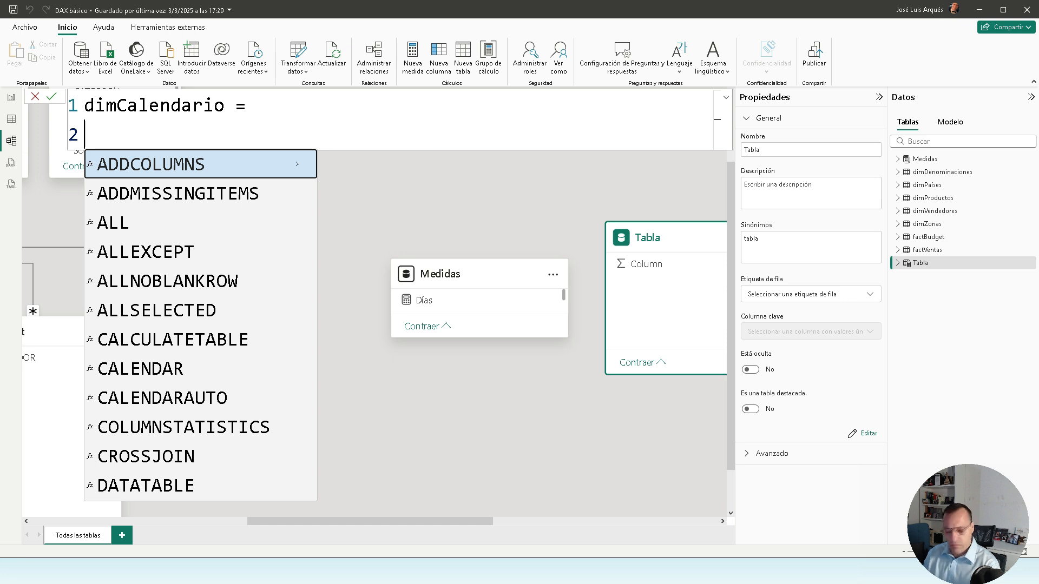
{"action": "key", "text": "BackSpace"}
{"action": "type", "text": "CAL"}
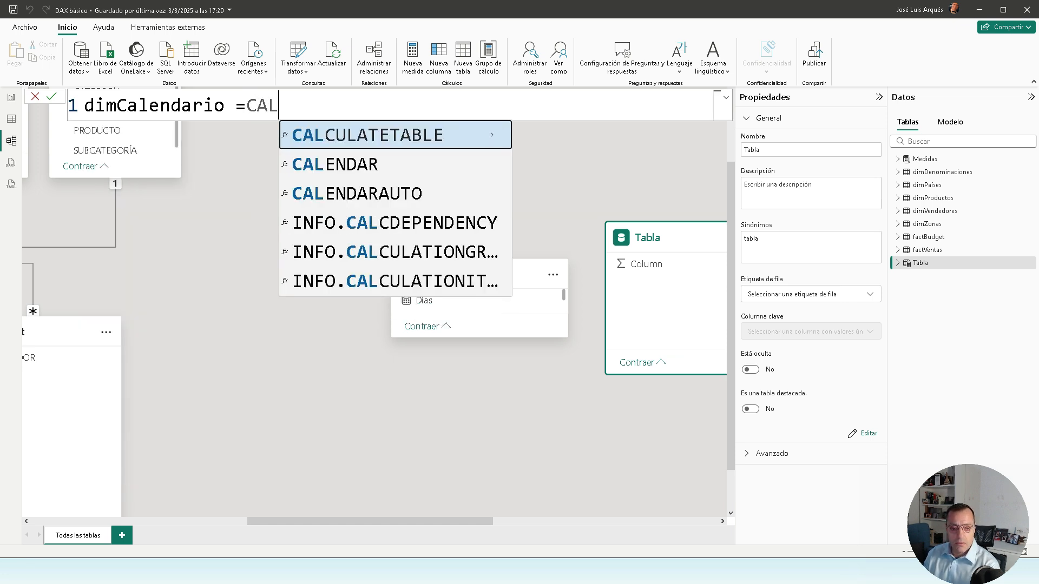
{"action": "key", "text": "Down"}
{"action": "key", "text": "Down"}
{"action": "key", "text": "Tab"}
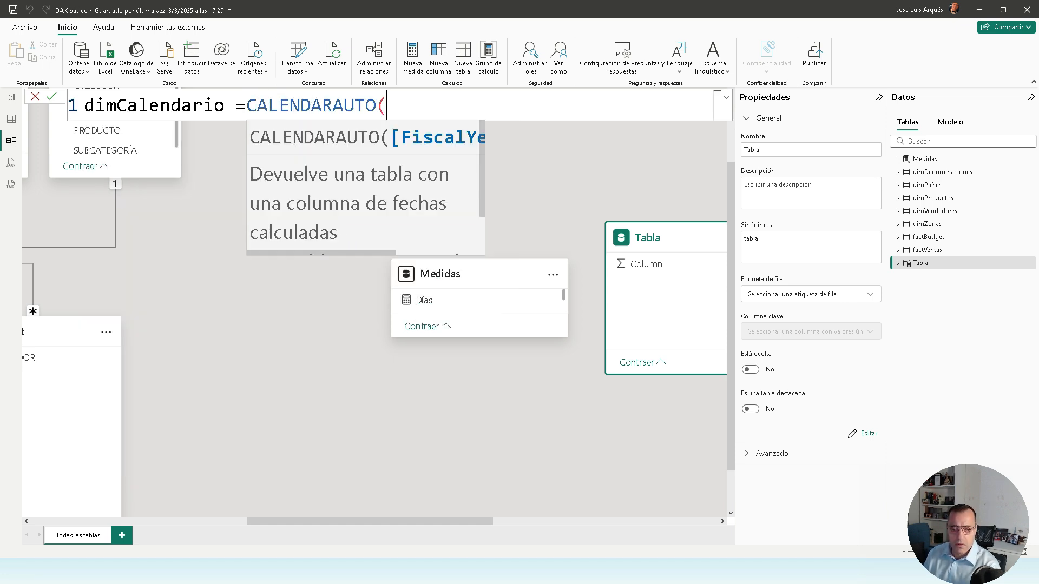
{"action": "type", "text": ")"}
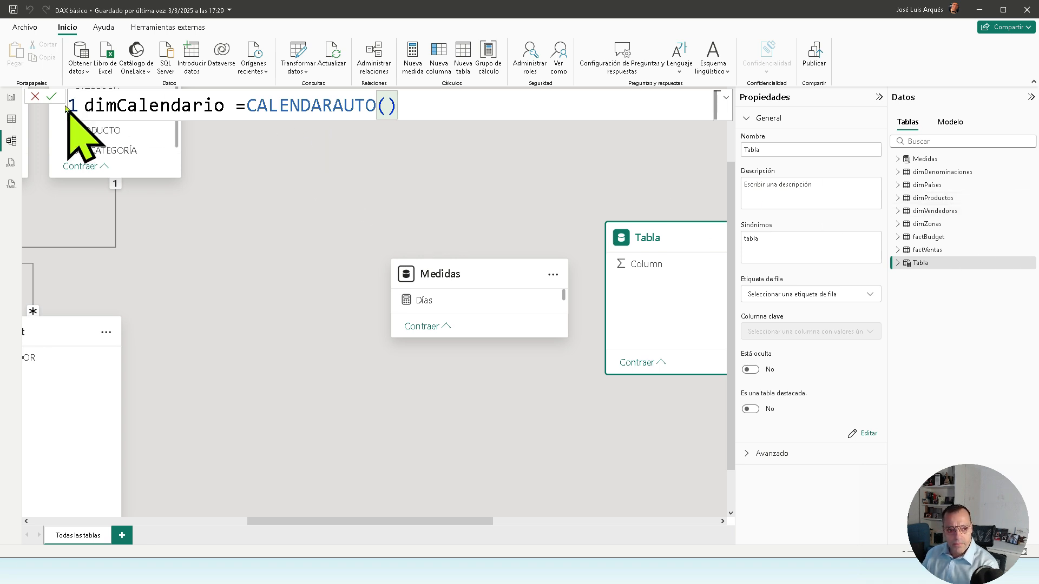
{"action": "left_click", "coordinate": [388, 105]}
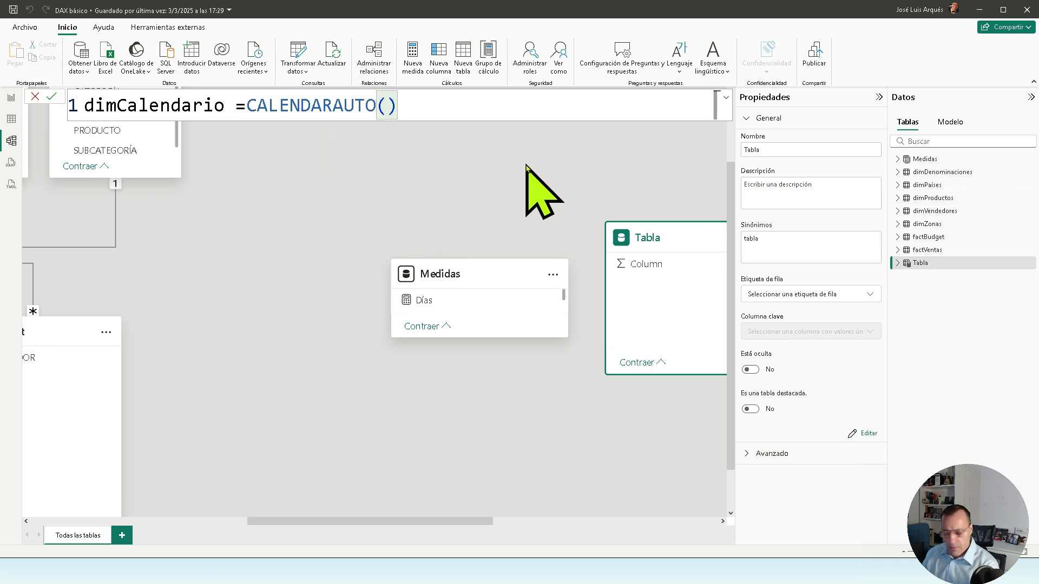
{"action": "key", "text": "BackSpace"}
{"action": "type", "text": "("}
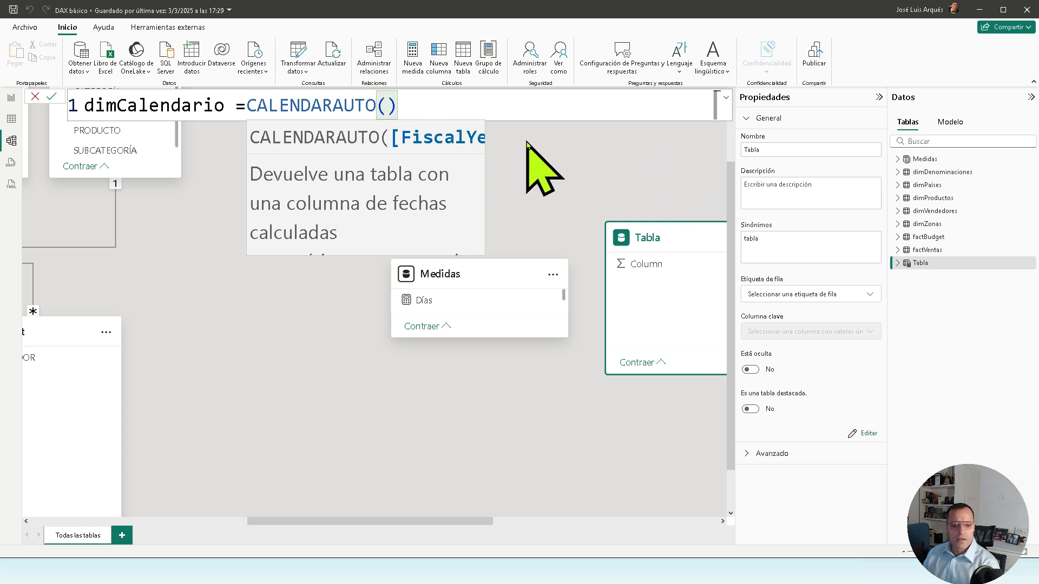
{"action": "scroll", "coordinate": [419, 218], "scroll_direction": "down", "scroll_amount": 1}
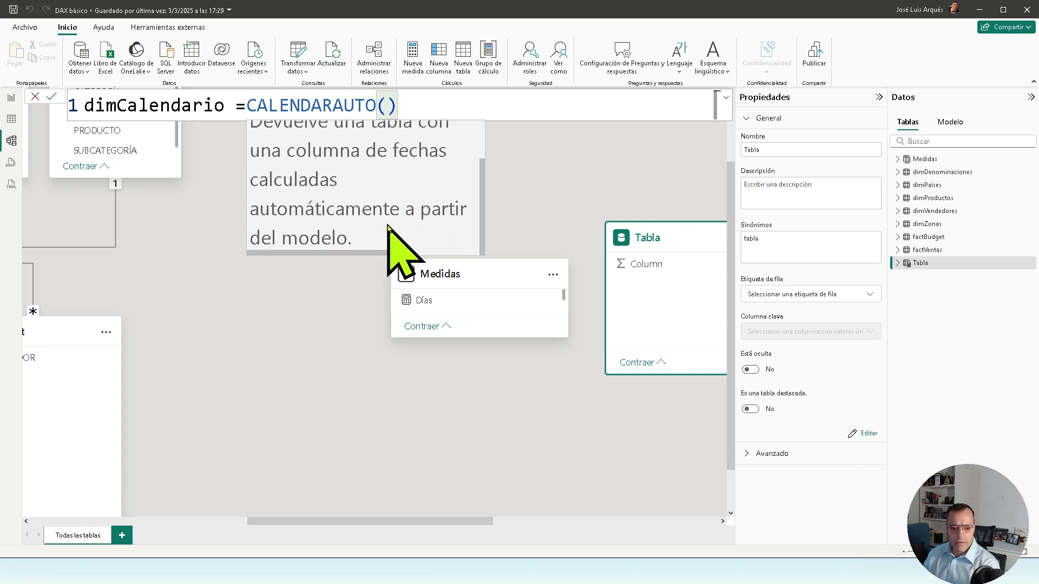
{"action": "left_click", "coordinate": [53, 97]}
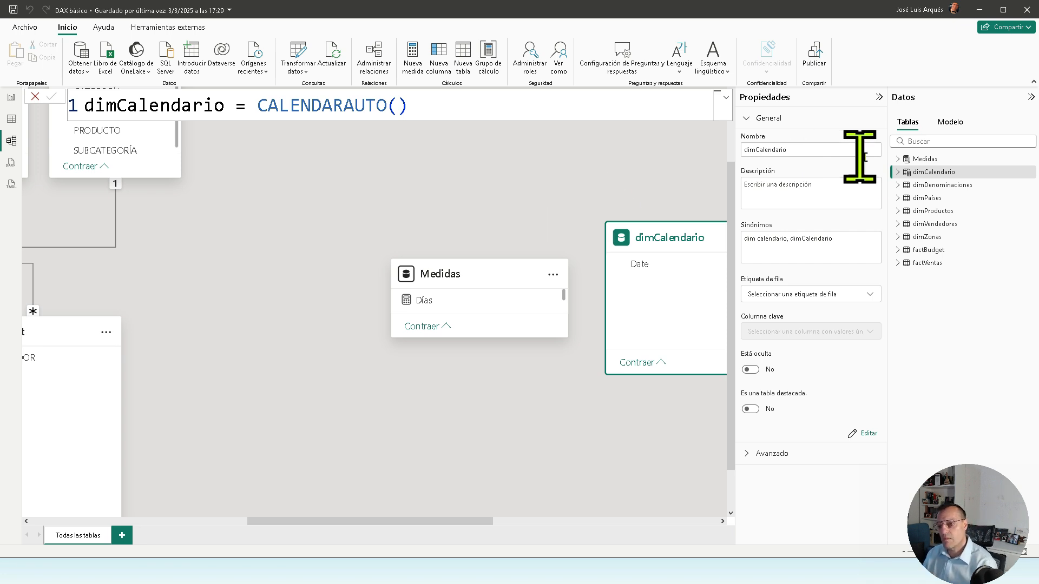
- Display the dimCalendario rows in the table view and sort the Date column in descending order to check its last date
{"action": "left_click", "coordinate": [11, 119]}
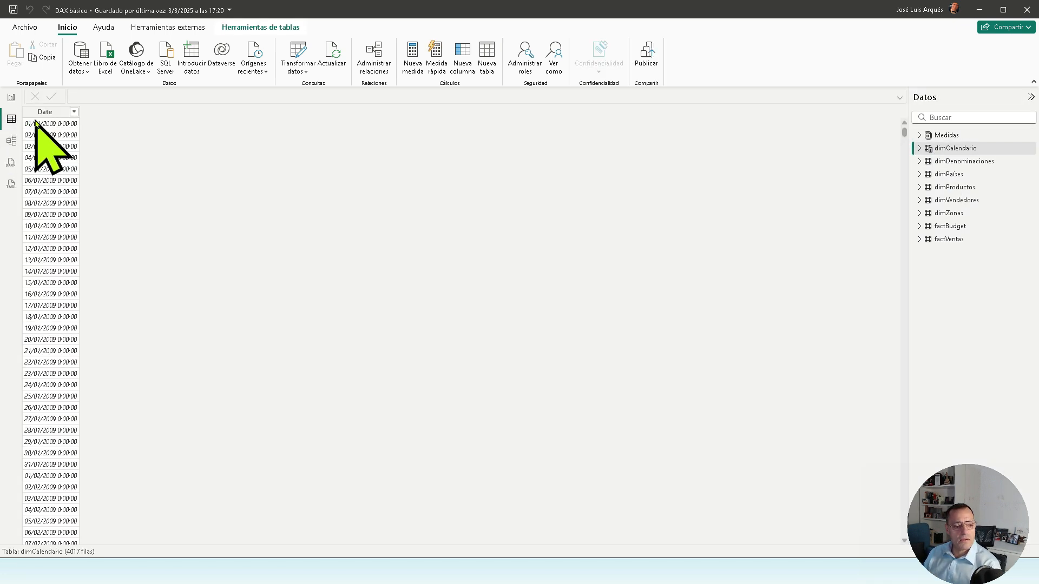
{"action": "left_click", "coordinate": [76, 112]}
{"action": "left_click", "coordinate": [75, 112]}
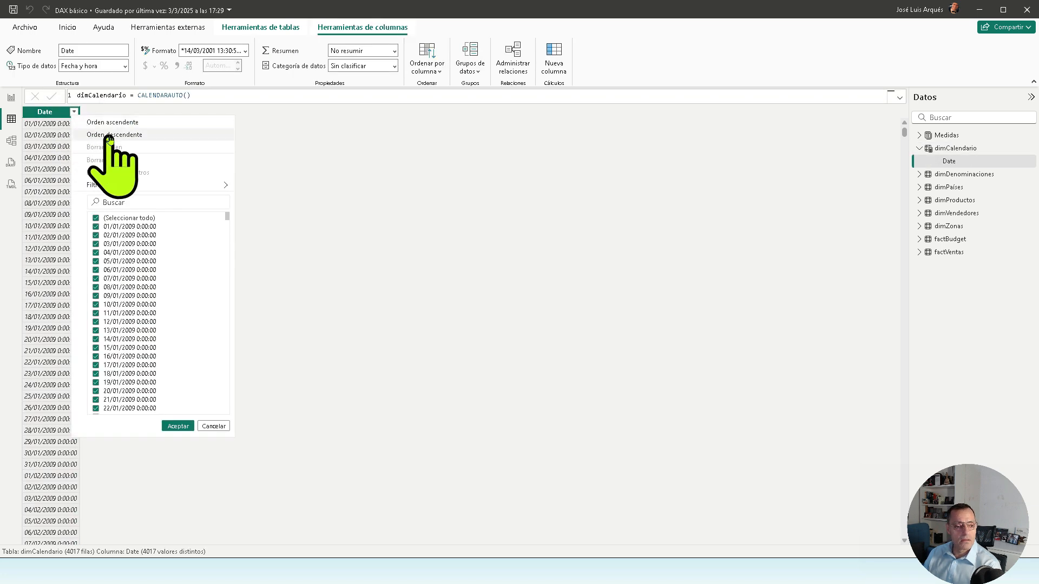
{"action": "left_click", "coordinate": [110, 135]}
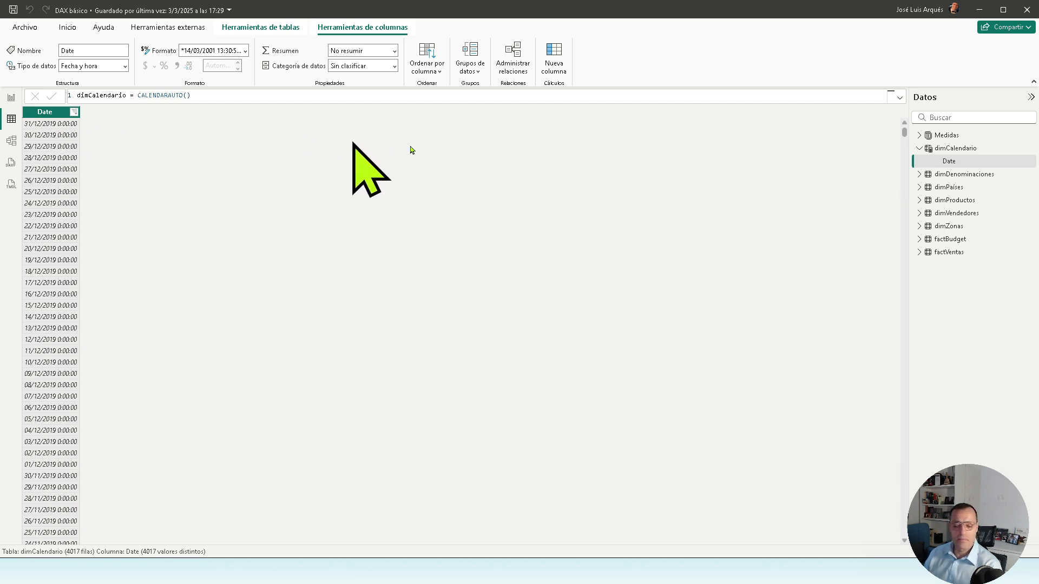
- Show the factVentas rows and sort them by FECHA ENVÍO in ascending order to check the earliest shipping date
{"action": "left_click", "coordinate": [943, 253]}
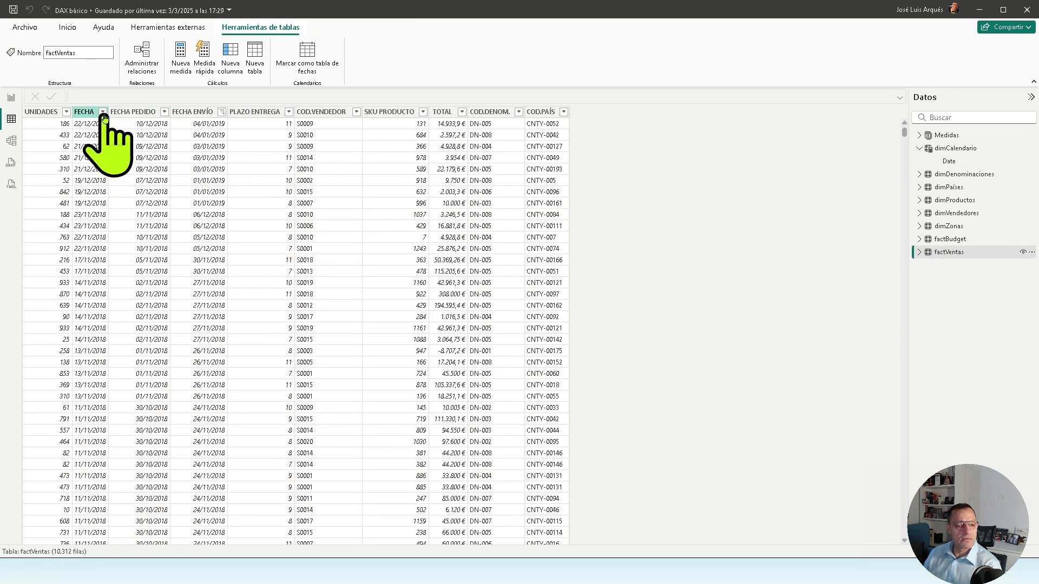
{"action": "left_click", "coordinate": [164, 111]}
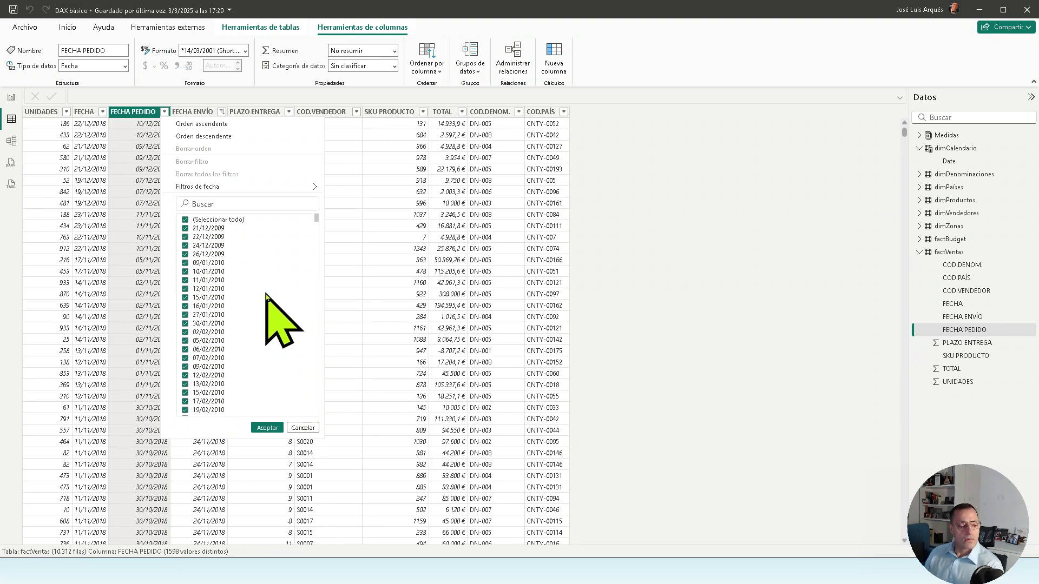
{"action": "left_click", "coordinate": [311, 429]}
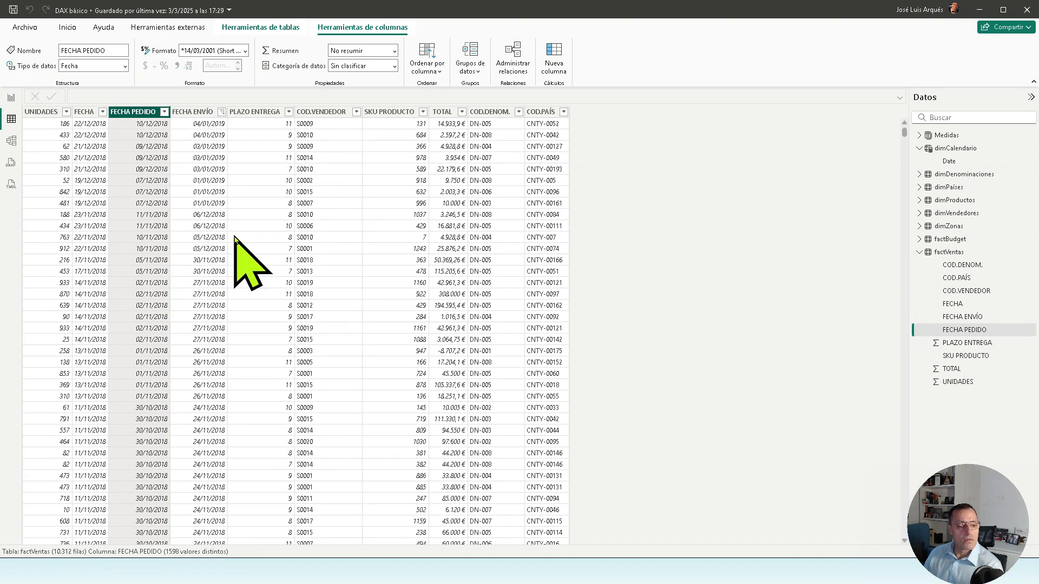
{"action": "left_click", "coordinate": [222, 112]}
{"action": "left_click", "coordinate": [255, 124]}
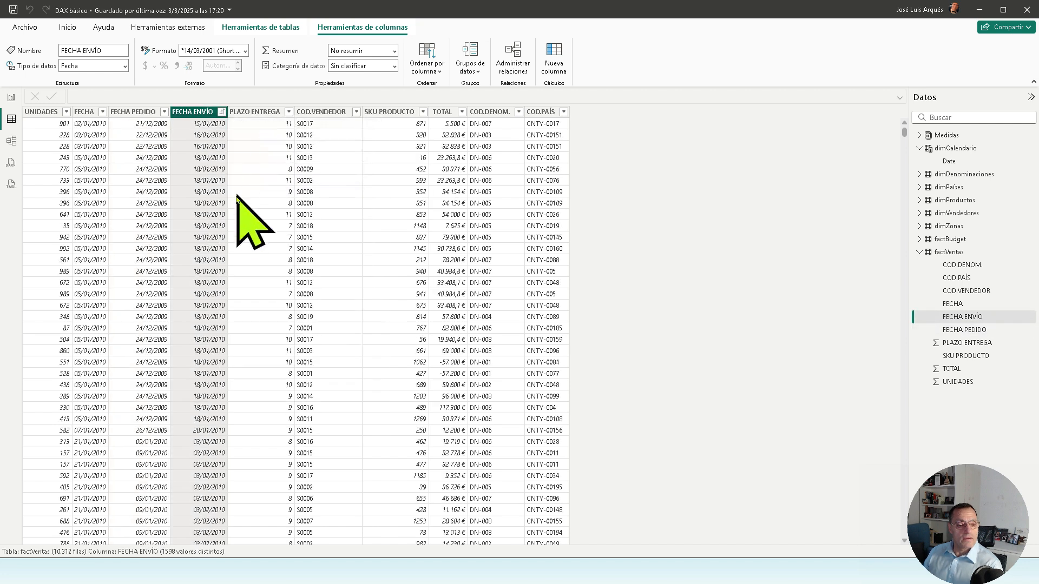
- Compare the earliest dates in factVentas by sorting FECHA PEDIDO ascending and FECHA ENVÍO ascending
{"action": "left_click", "coordinate": [221, 112]}
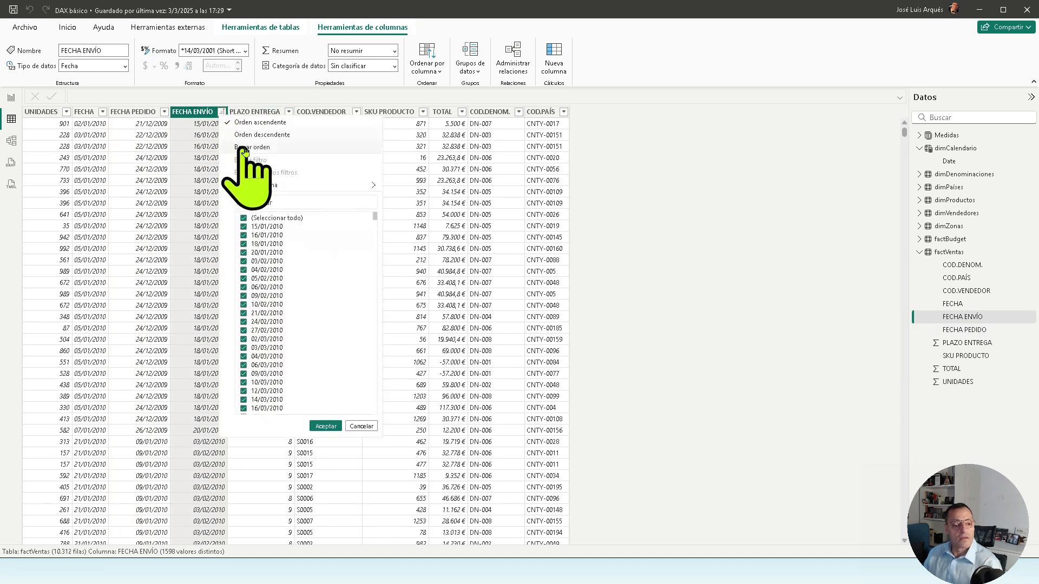
{"action": "left_click", "coordinate": [164, 112]}
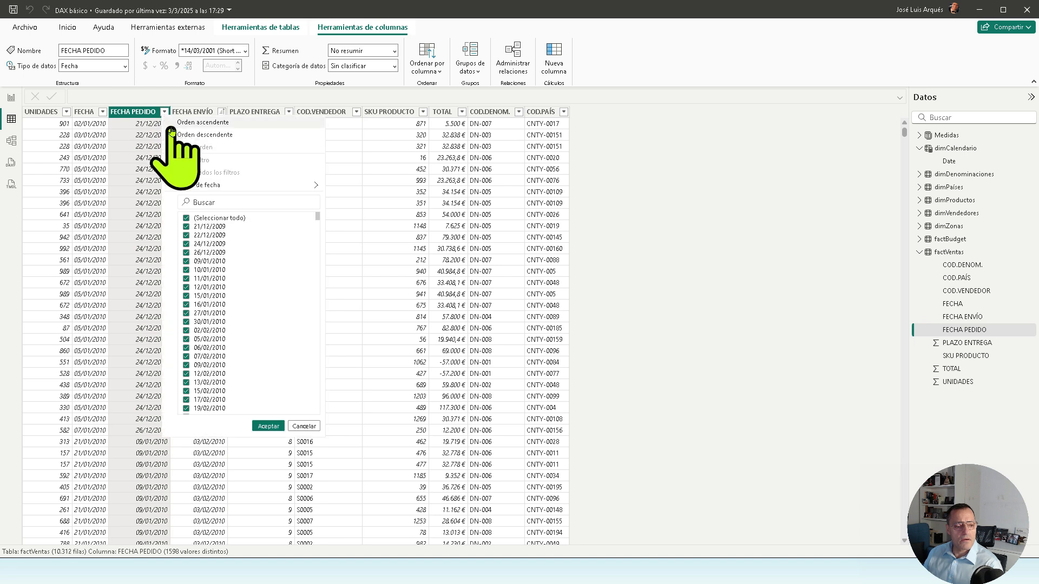
{"action": "left_click", "coordinate": [187, 124]}
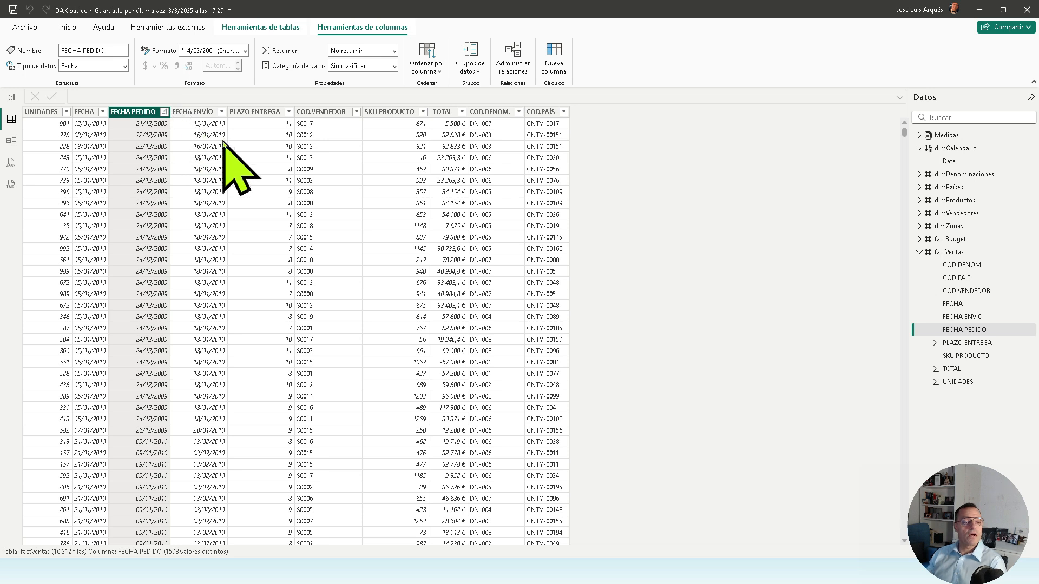
{"action": "left_click", "coordinate": [221, 111]}
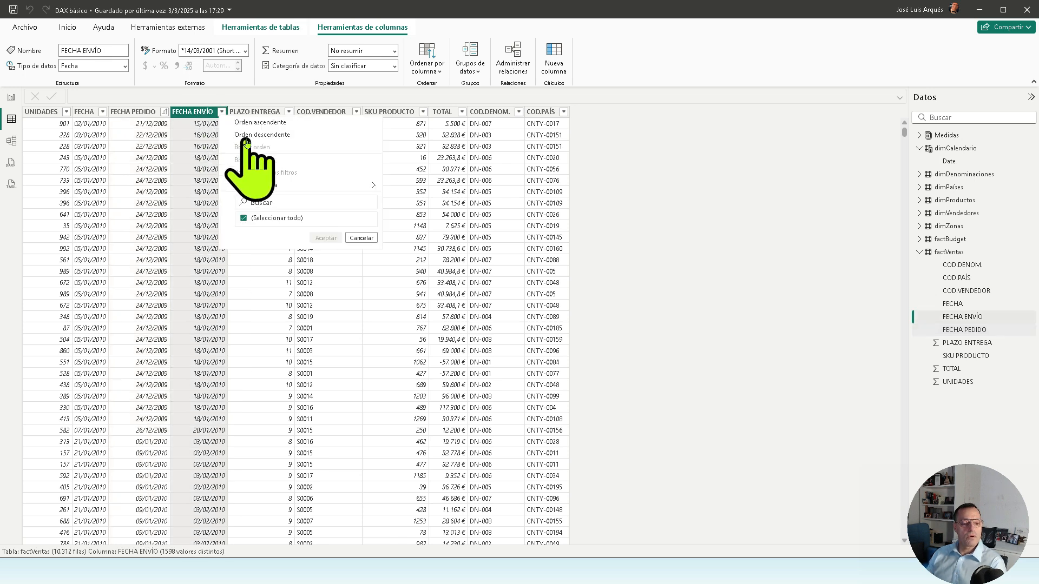
{"action": "left_click", "coordinate": [253, 124]}
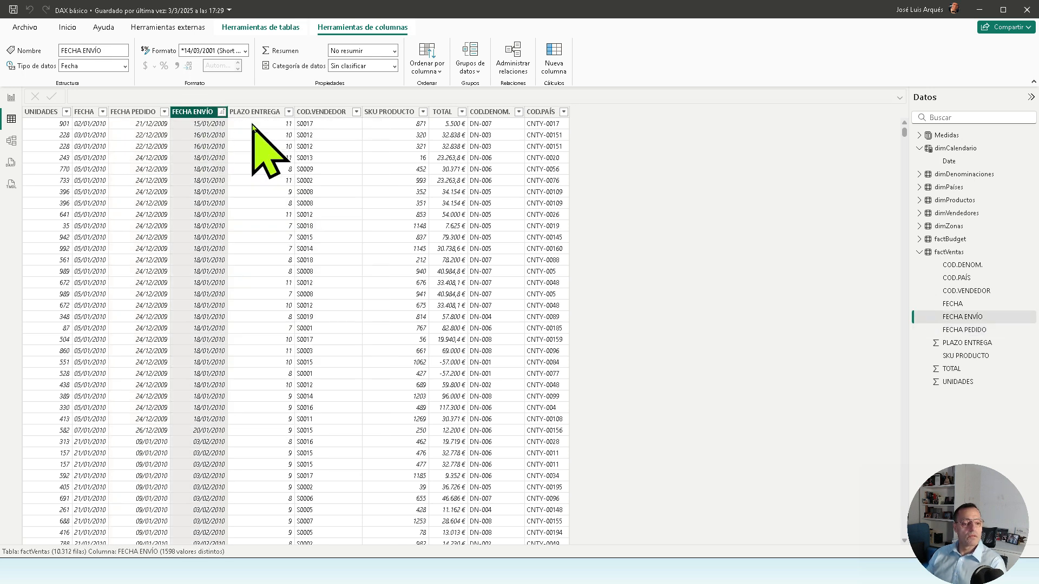
- Sort factVentas by FECHA PEDIDO in descending order and back in ascending order to inspect its latest and earliest order dates
{"action": "left_click", "coordinate": [164, 112]}
{"action": "left_click", "coordinate": [186, 135]}
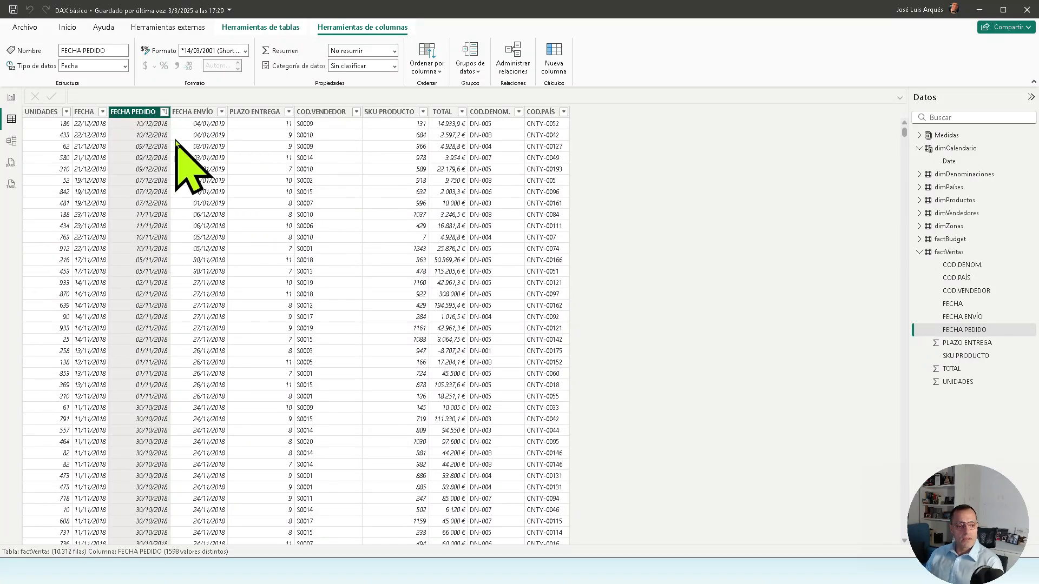
{"action": "left_click", "coordinate": [164, 112]}
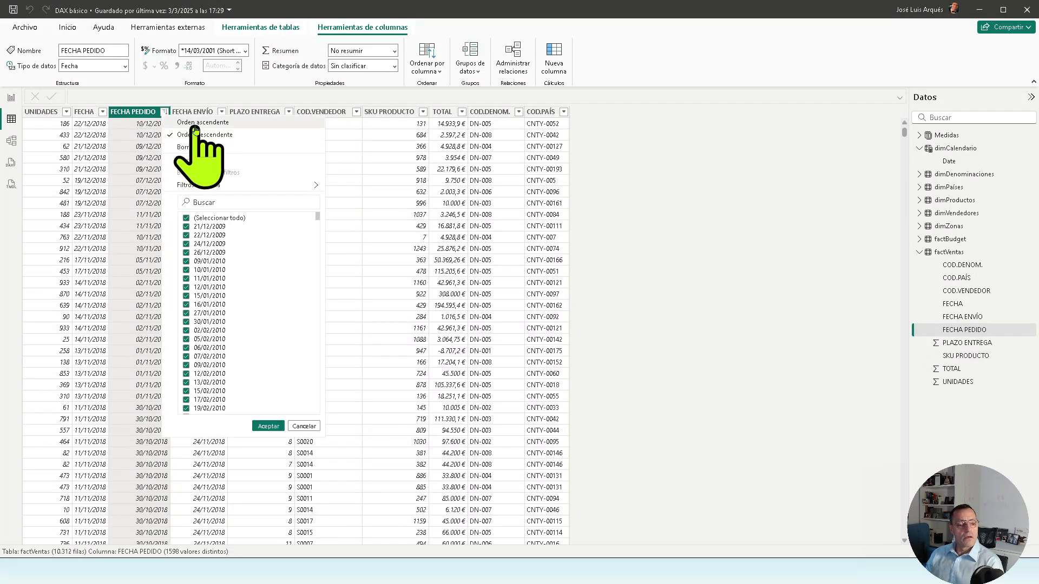
{"action": "left_click", "coordinate": [185, 126]}
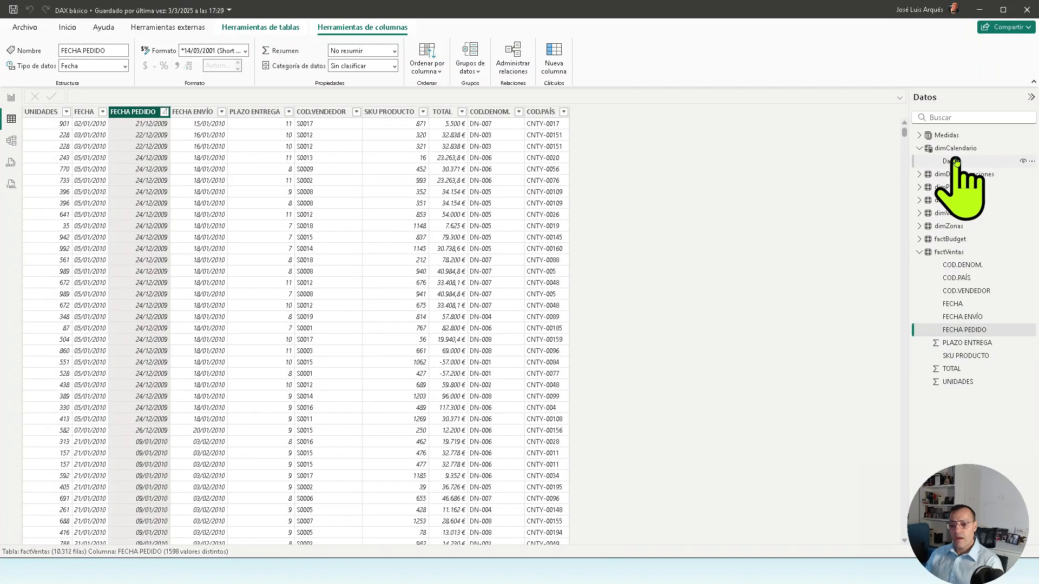
- Return to dimCalendario and sort Date in ascending and in descending order to examine the calendar's first and last dates
{"action": "left_click", "coordinate": [953, 149]}
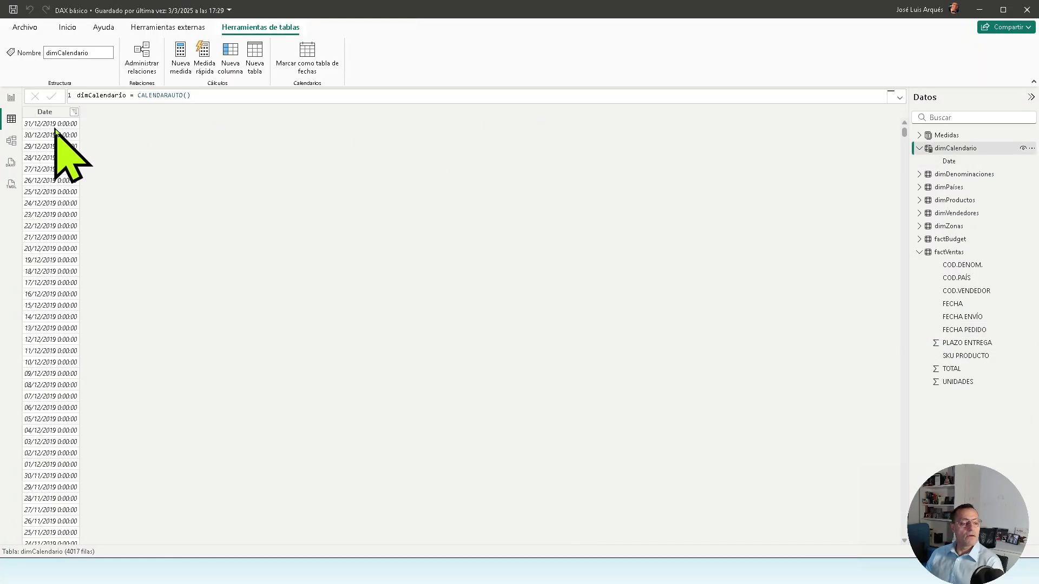
{"action": "left_click", "coordinate": [75, 112]}
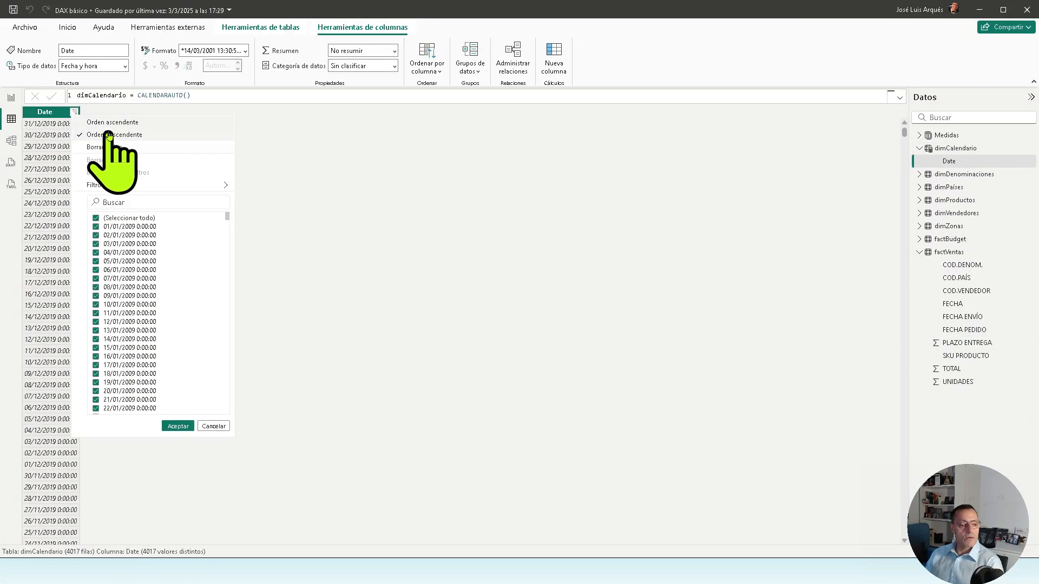
{"action": "left_click", "coordinate": [102, 121]}
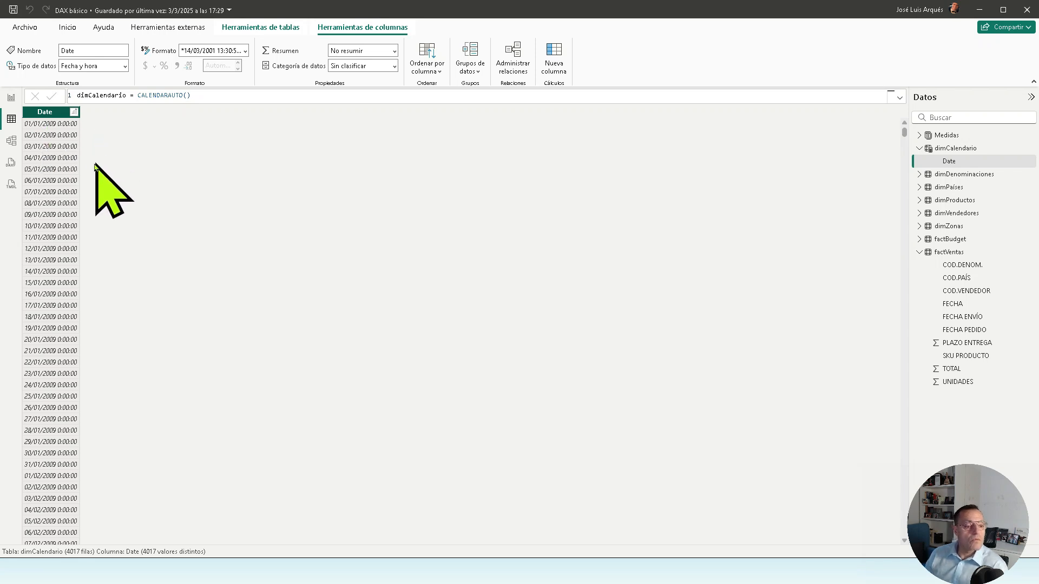
{"action": "left_click", "coordinate": [74, 112]}
{"action": "left_click", "coordinate": [113, 135]}
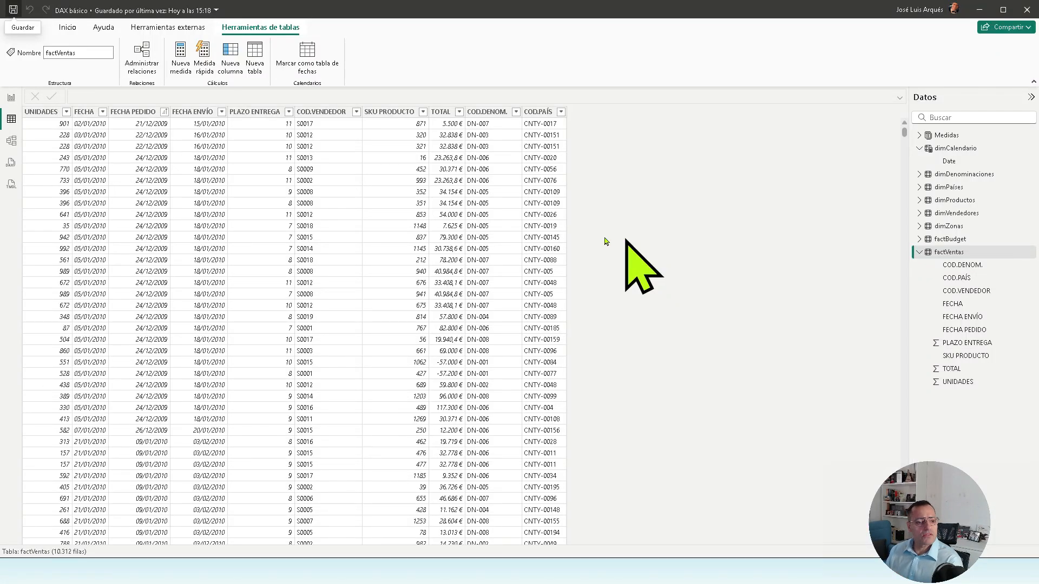
- Sort factVentas by FECHA ENVÍO in descending order to check the latest shipping date
{"action": "left_click", "coordinate": [161, 116]}
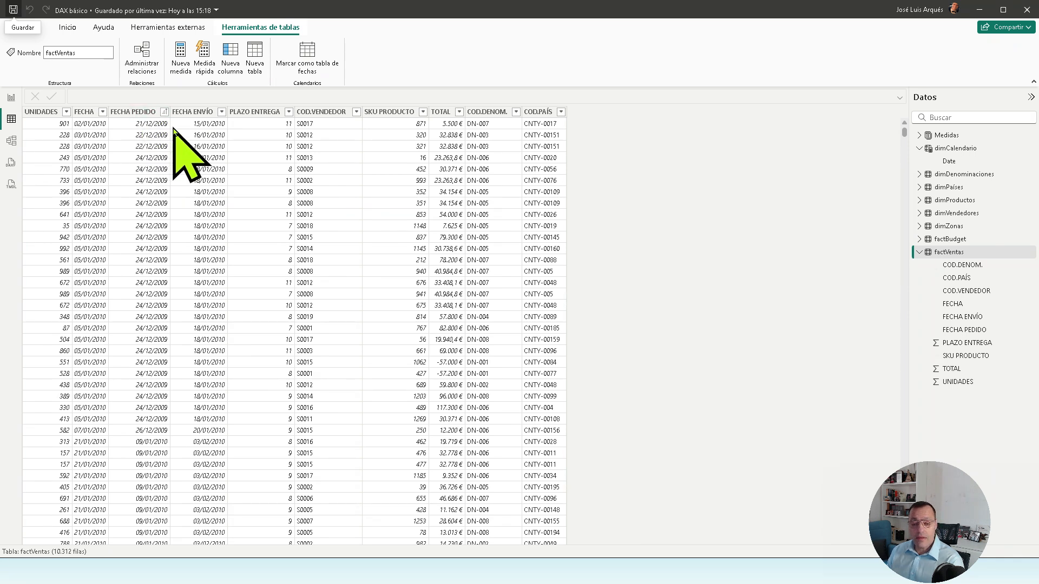
{"action": "left_click", "coordinate": [222, 115]}
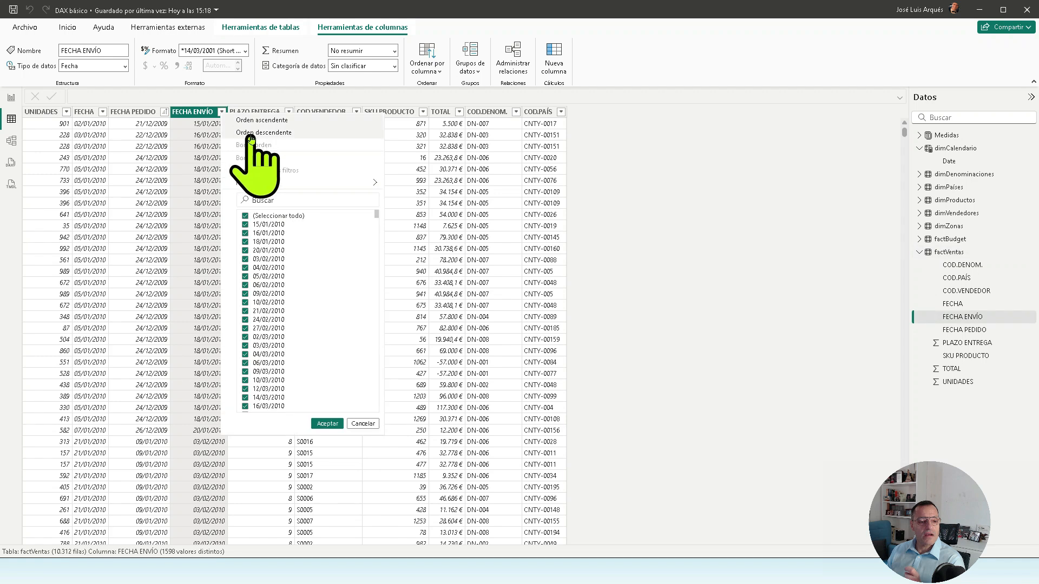
{"action": "left_click", "coordinate": [246, 137]}
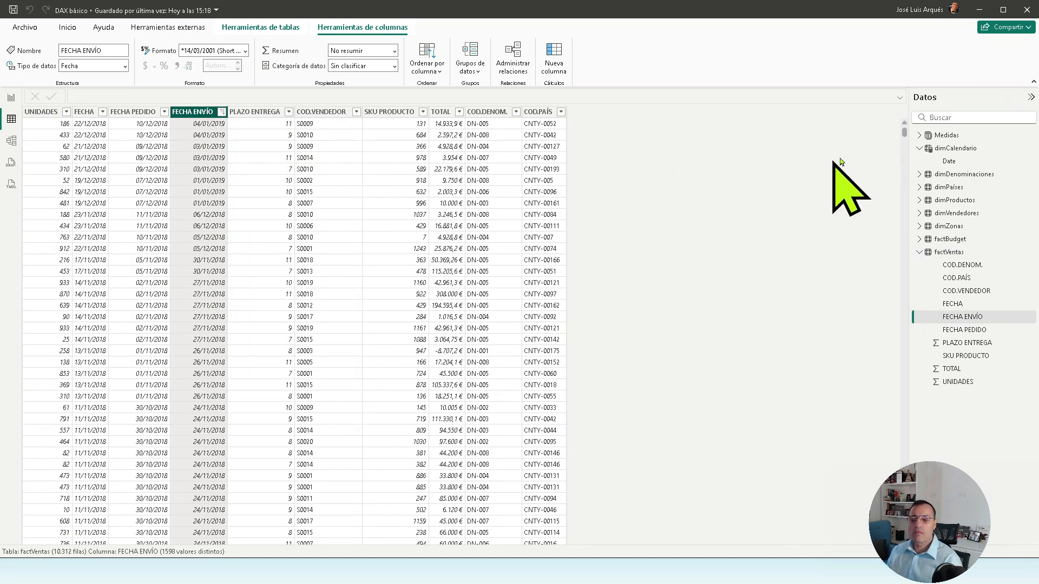
- Show the dimCalendario rows and sort Date in ascending order to check the calendar's first date
{"action": "left_click", "coordinate": [955, 148]}
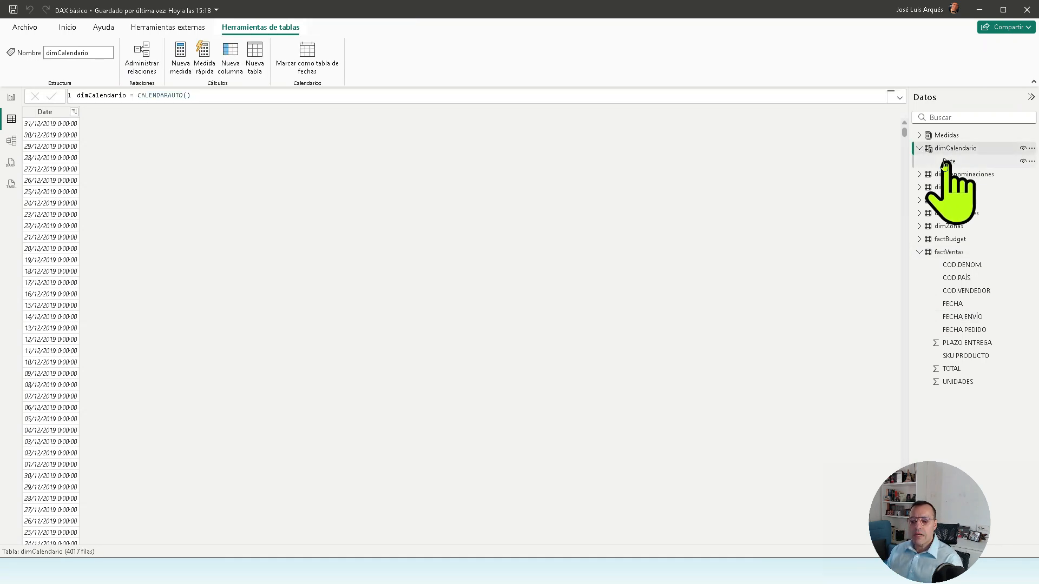
{"action": "left_click", "coordinate": [74, 111]}
{"action": "left_click", "coordinate": [106, 128]}
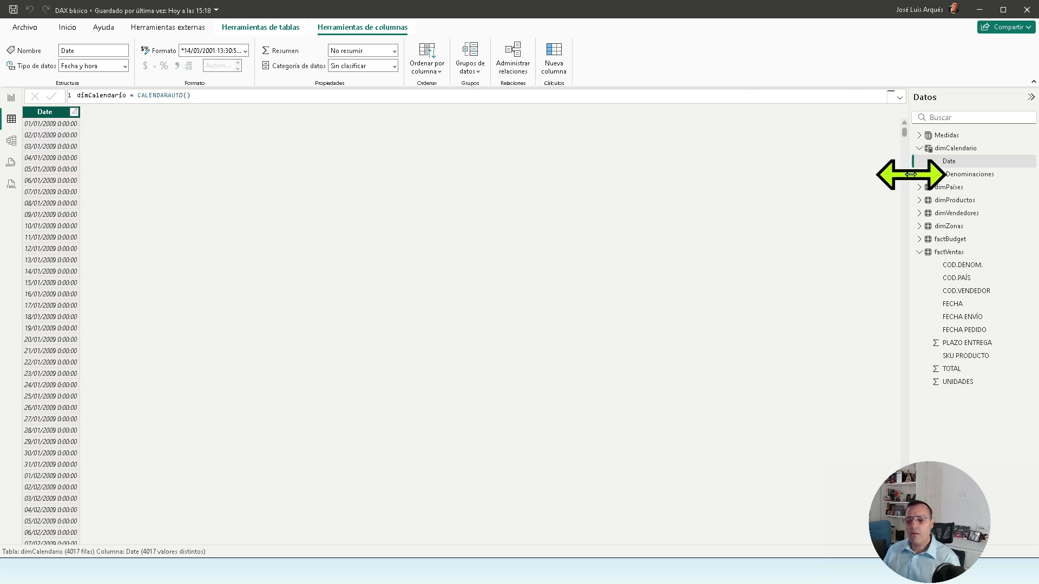
- Delete the dimCalendario table from the model
{"action": "right_click", "coordinate": [948, 148]}
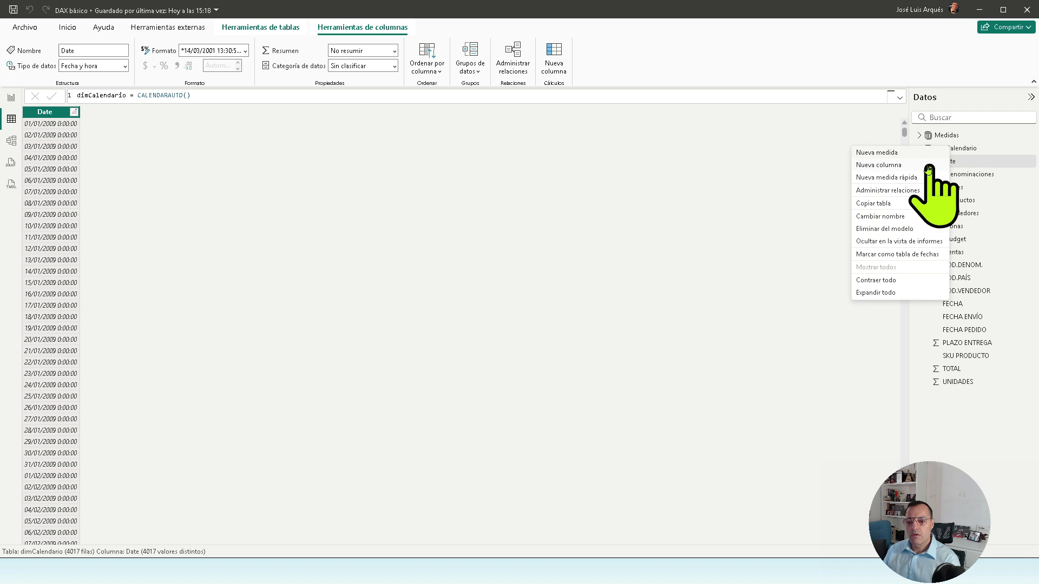
{"action": "left_click", "coordinate": [887, 228]}
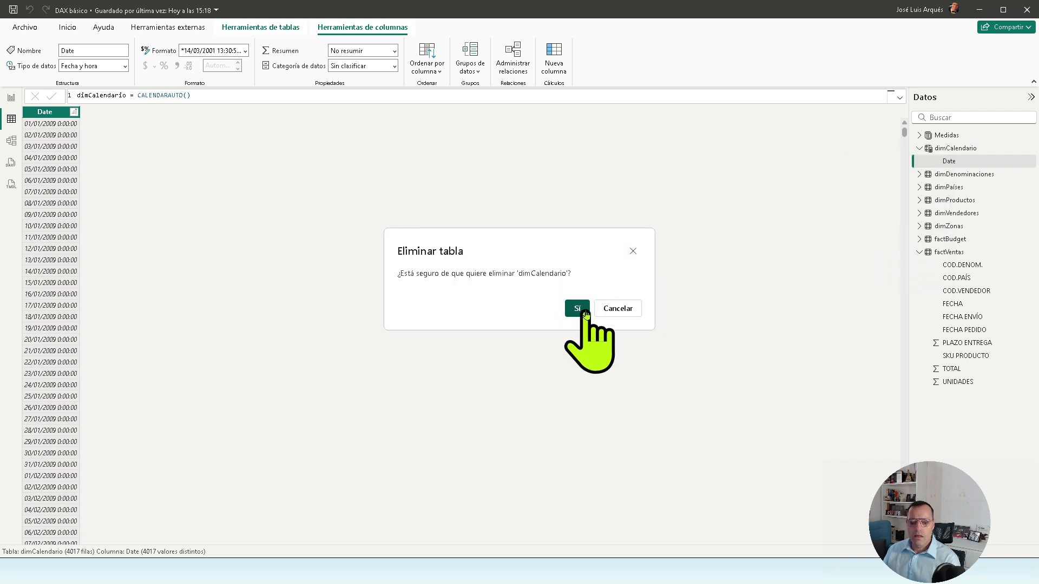
{"action": "left_click", "coordinate": [577, 308]}
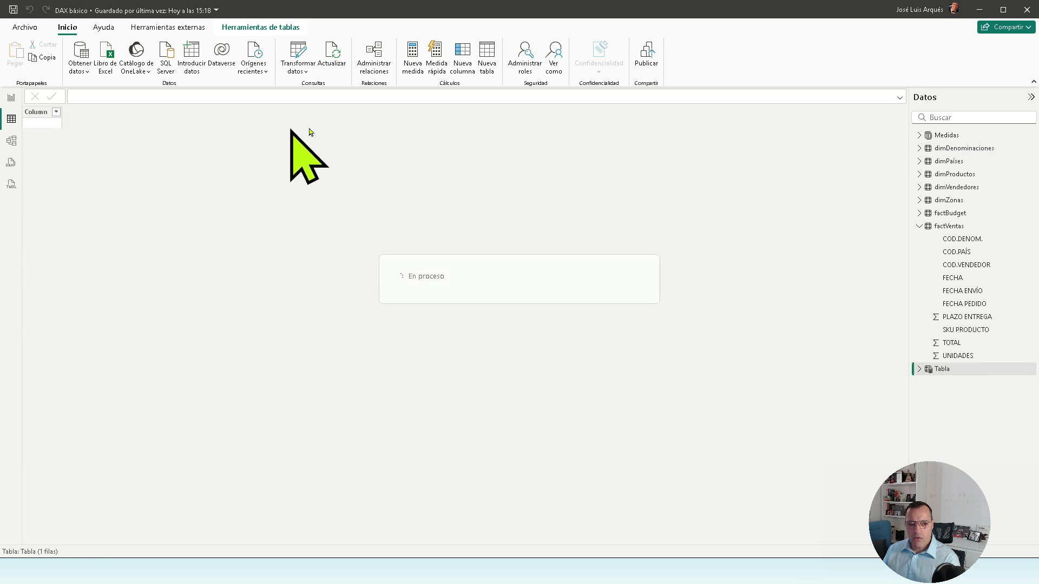
- Start a new calculated table with the formula dimCalendario = CALENDAR(, placing the function and its arguments on separate lines
{"action": "scroll", "coordinate": [271, 96], "scroll_direction": "up", "scroll_amount": 5}
{"action": "scroll", "coordinate": [271, 97], "scroll_direction": "up", "scroll_amount": 2}
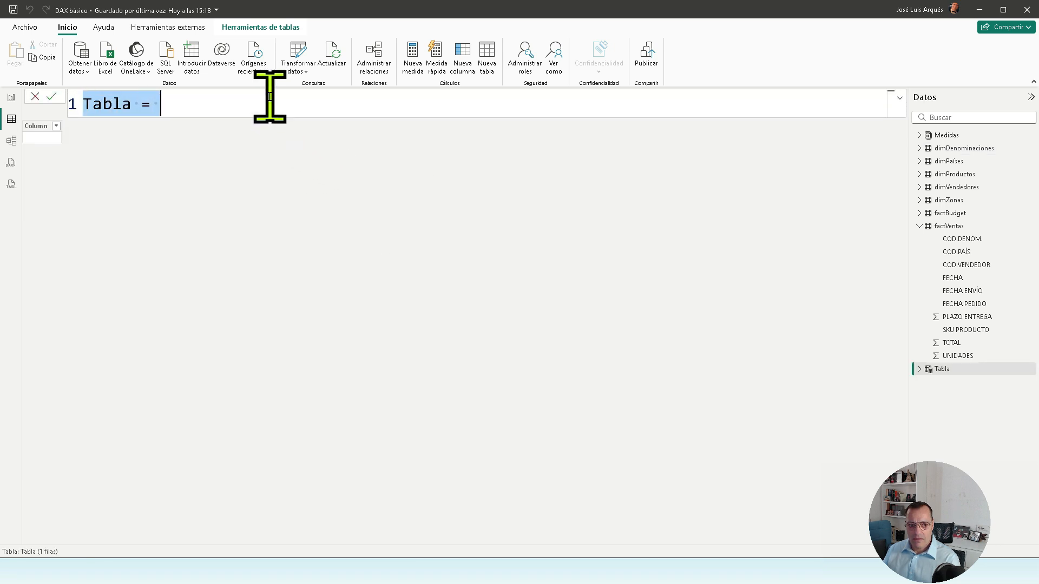
{"action": "type", "text": "dimCalendario ="}
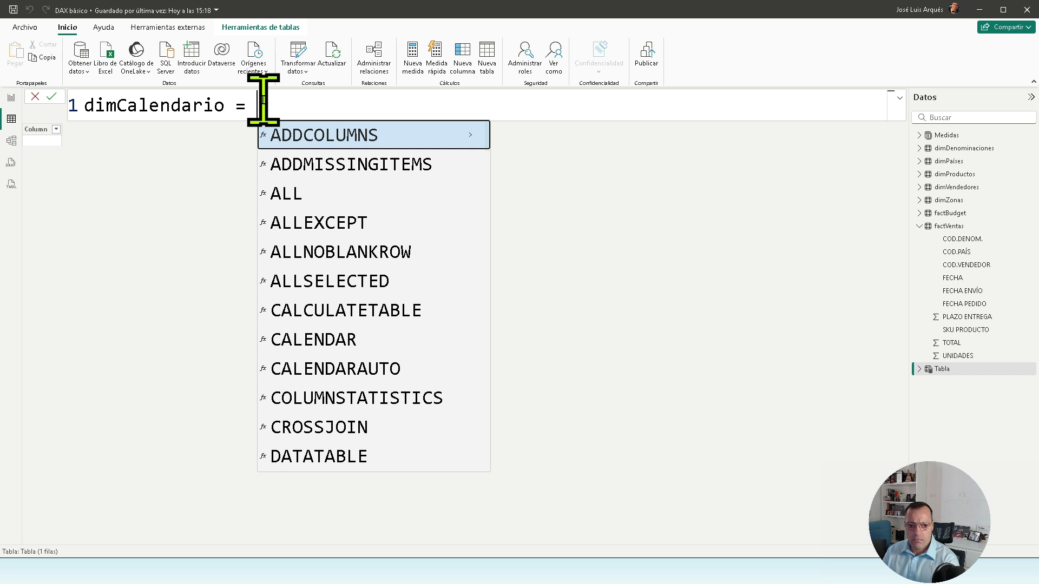
{"action": "key", "text": "shift+Return"}
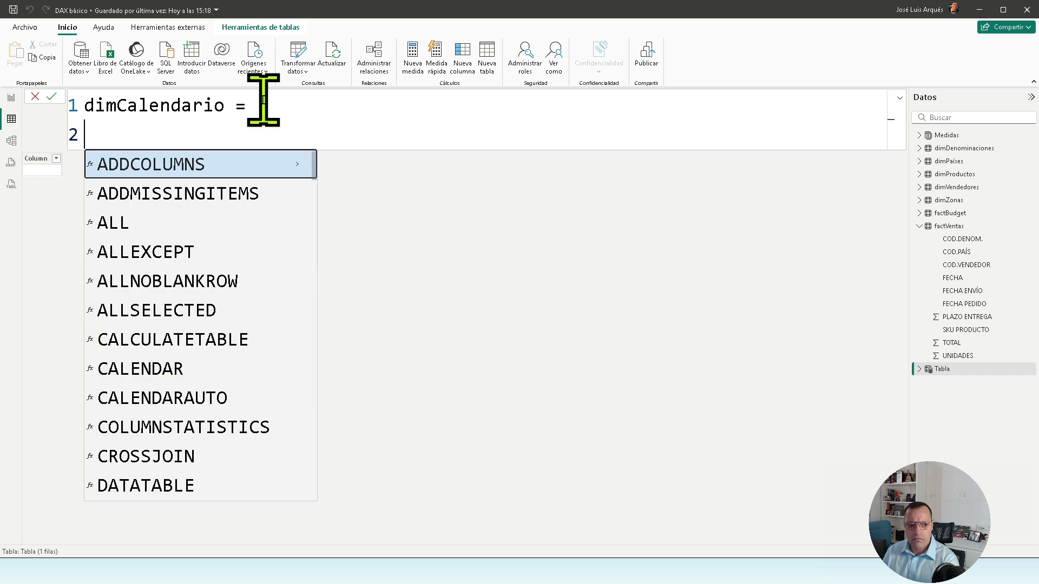
{"action": "type", "text": "CALENDAR"}
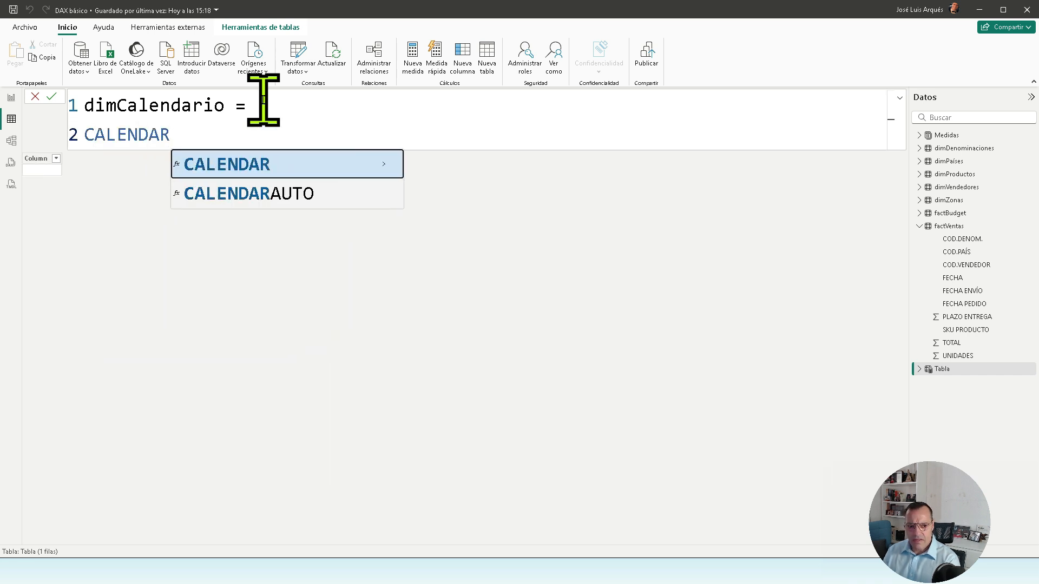
{"action": "type", "text": "("}
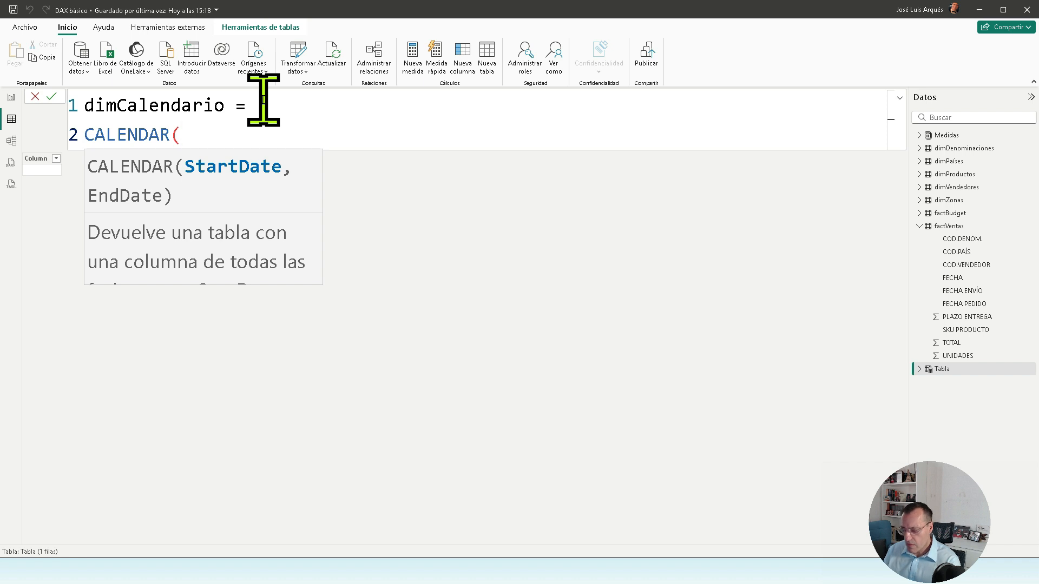
{"action": "key", "text": "shift+Return"}
{"action": "key", "text": "Escape"}
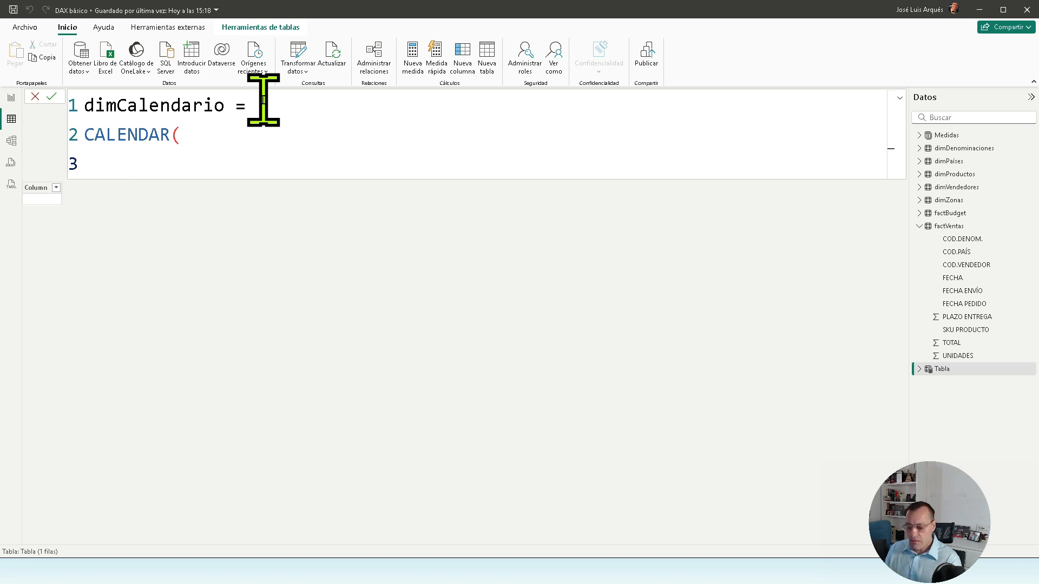
{"action": "key", "text": "BackSpace"}
{"action": "key", "text": "BackSpace"}
{"action": "key", "text": "BackSpace"}
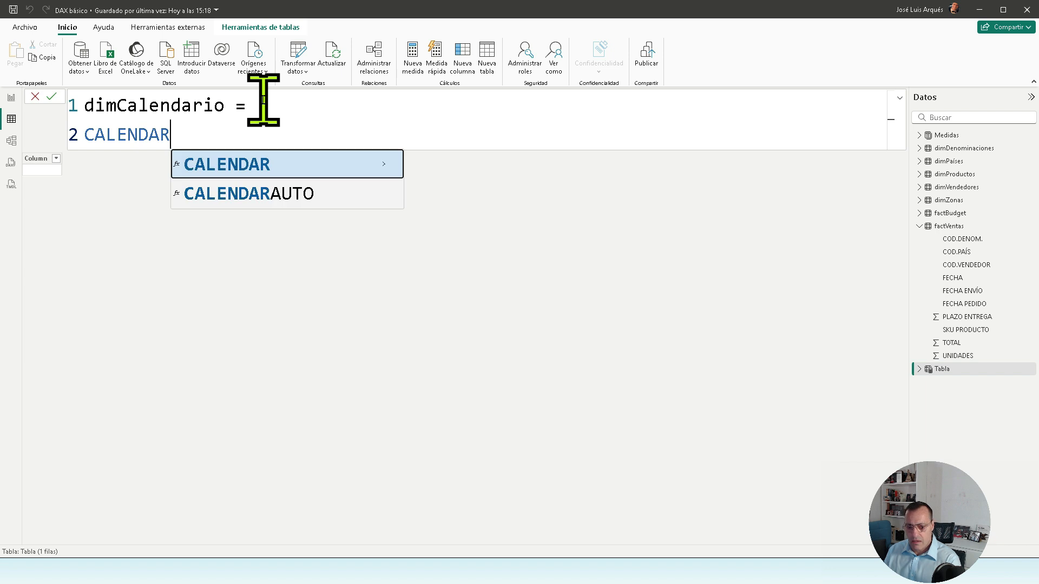
{"action": "type", "text": "("}
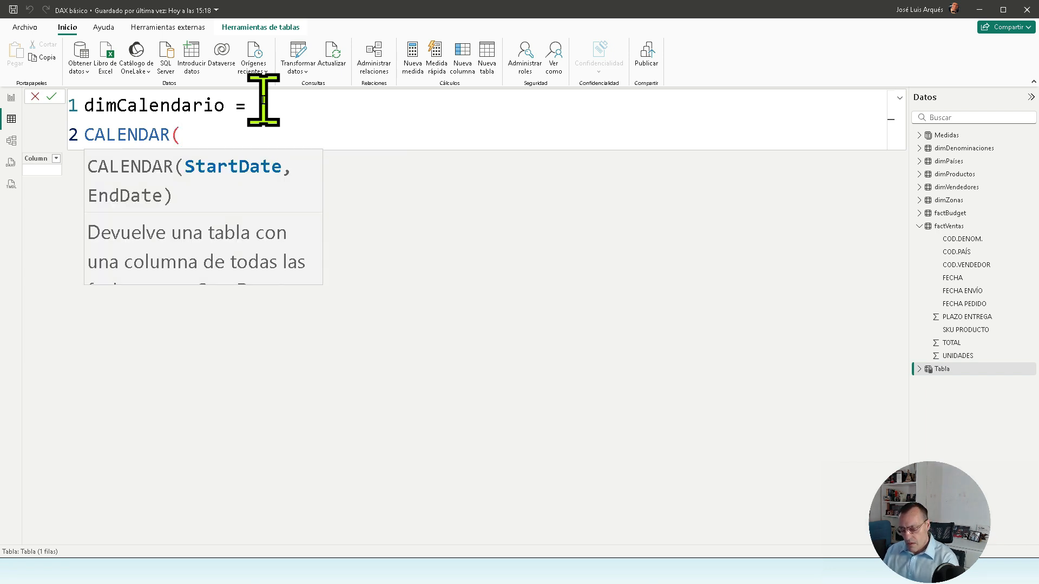
{"action": "key", "text": "shift+Return"}
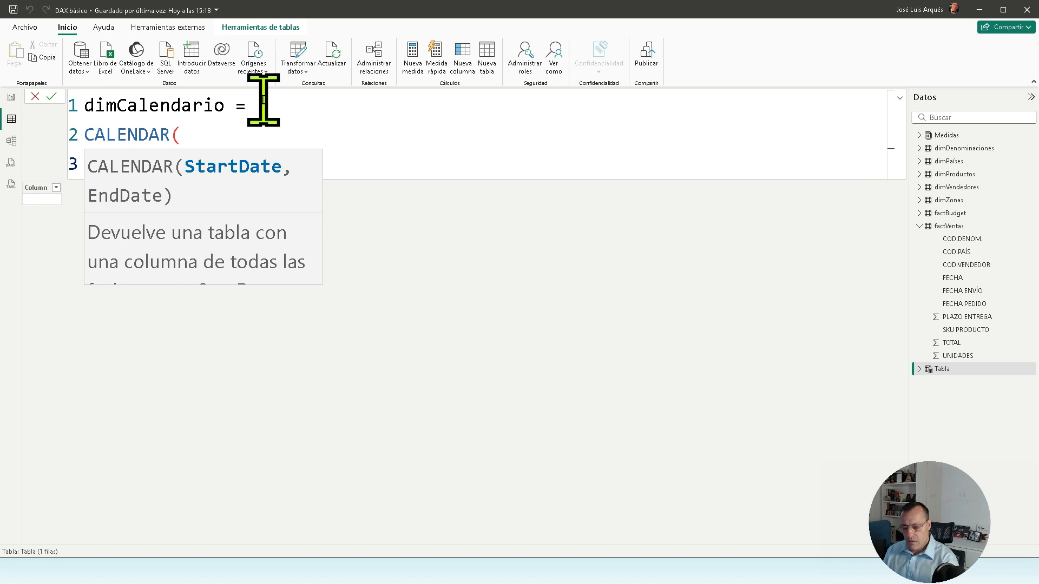
{"action": "key", "text": "Escape"}
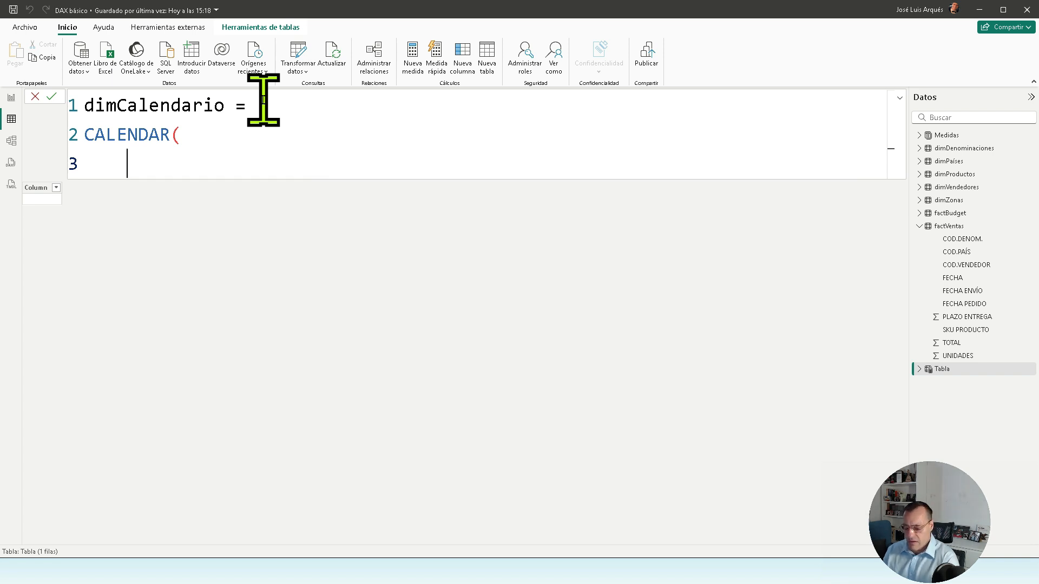
- Enter "01/01/2010" as the start date of CALENDAR and begin a new line for the end date
{"action": "type", "text": "\"01/0"}
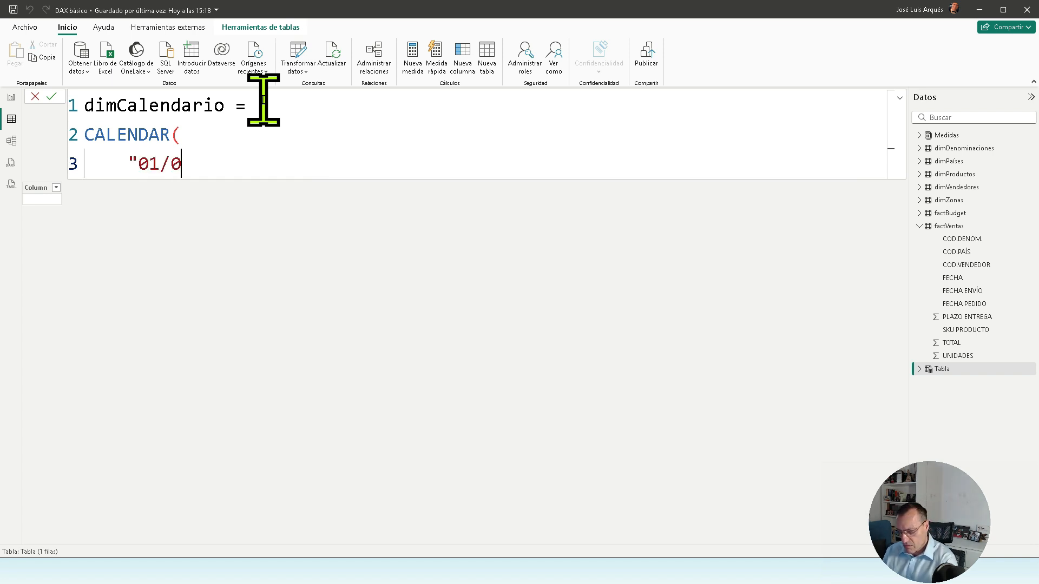
{"action": "type", "text": "1/20"}
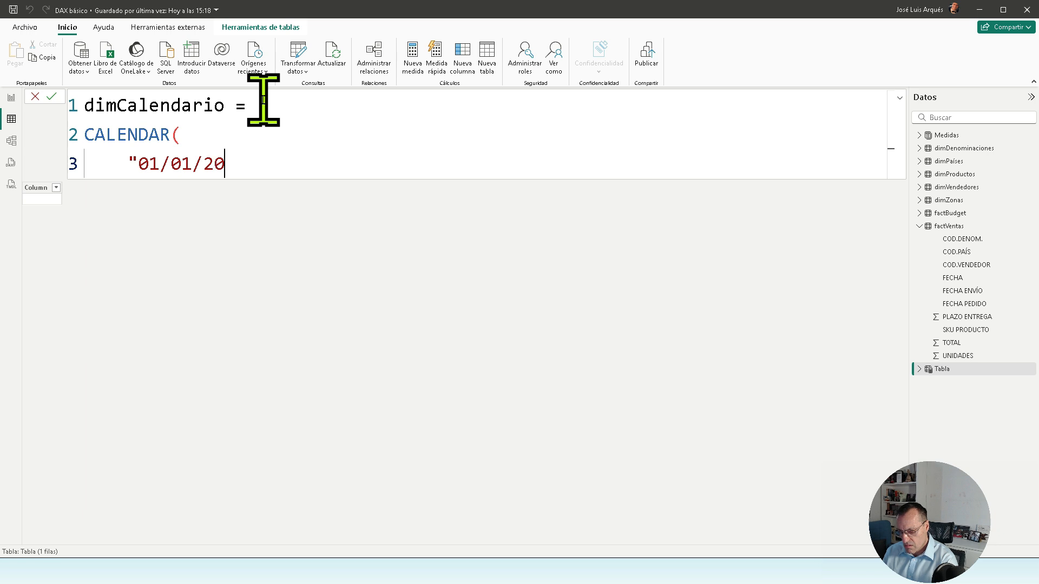
{"action": "type", "text": "10\","}
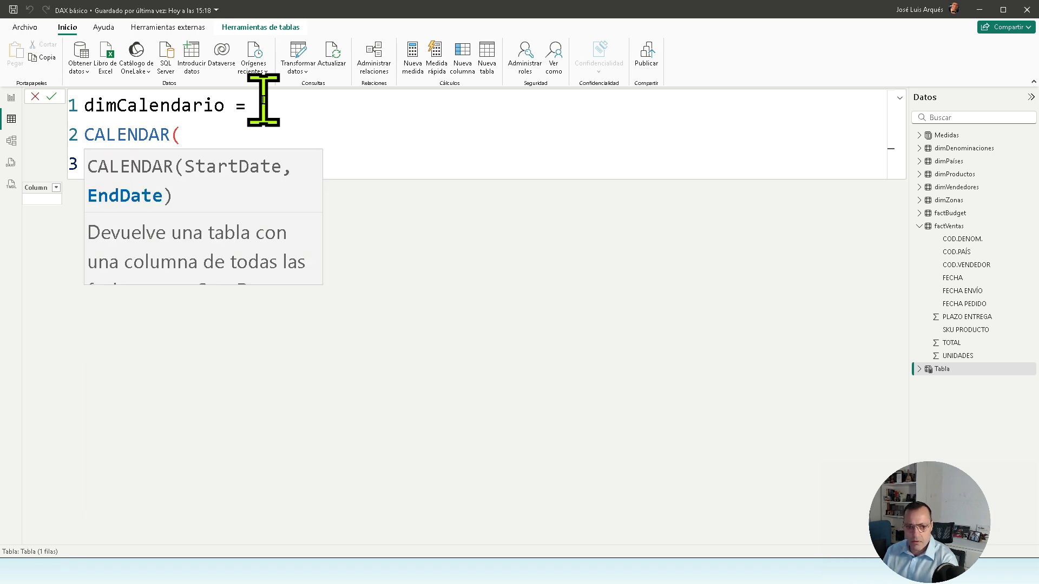
{"action": "key", "text": "shift+Return"}
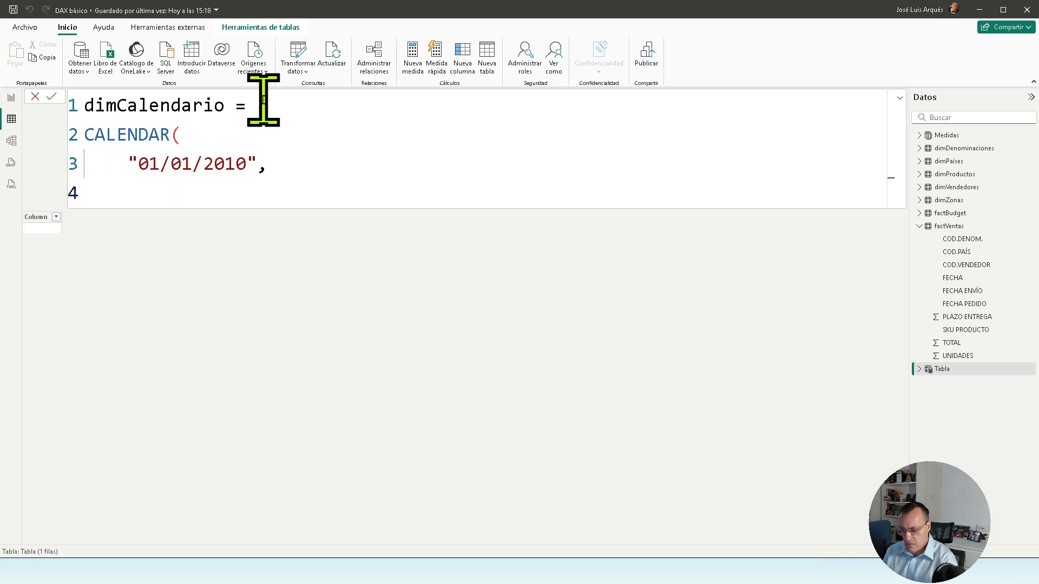
- Enter "31/12/2018" as the end date, commit the table formula, and put its closing parenthesis on a separate line
{"action": "type", "text": "\"31/1"}
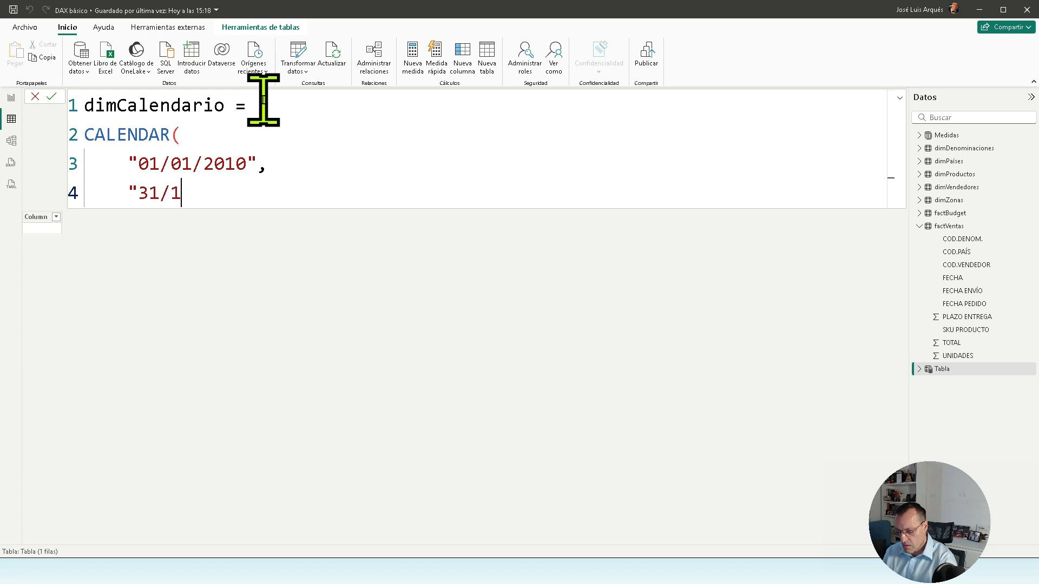
{"action": "type", "text": "2/2018"}
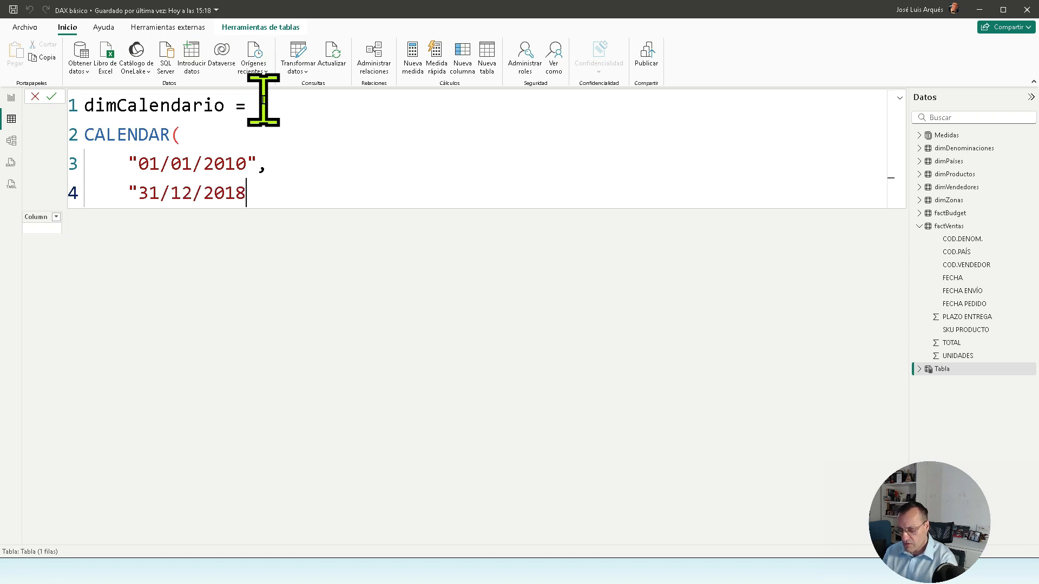
{"action": "type", "text": "\""}
{"action": "key", "text": "Return"}
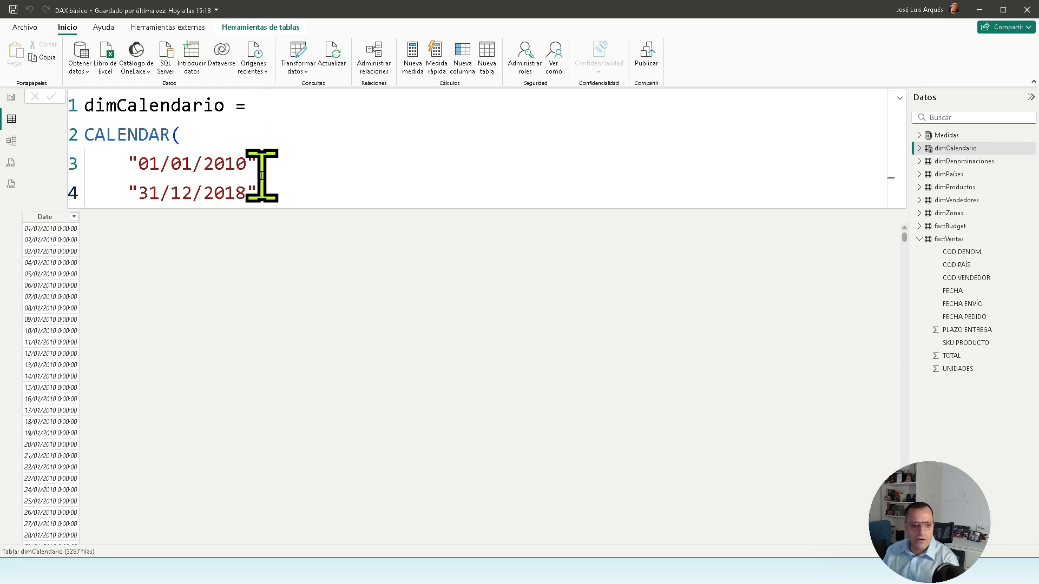
{"action": "left_click", "coordinate": [256, 201]}
{"action": "key", "text": "shift+Return"}
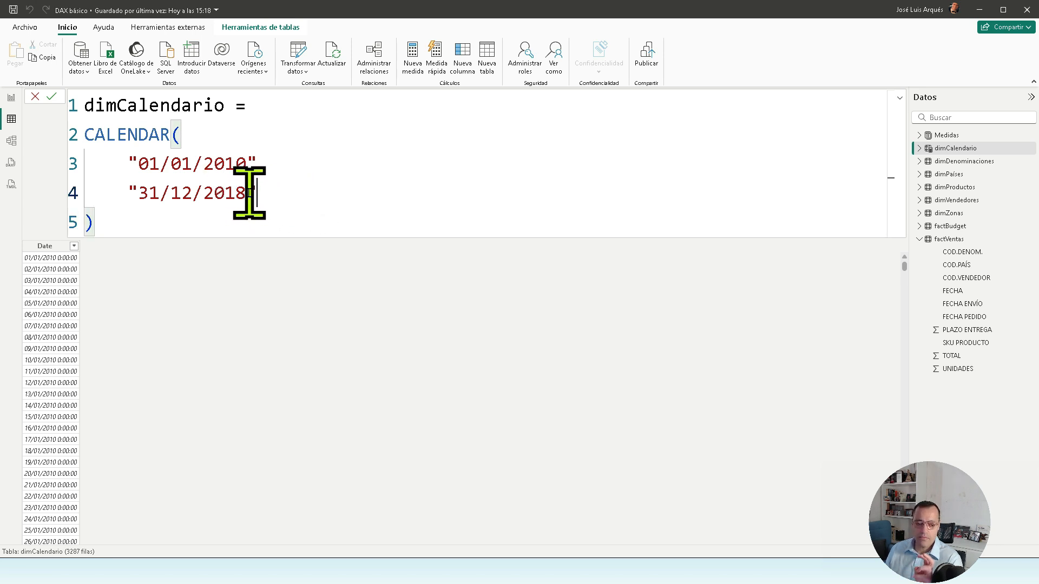
- Change the end date in the CALENDAR formula to "31/12/2060"
{"action": "left_click_drag", "start_coordinate": [246, 195], "coordinate": [234, 195]}
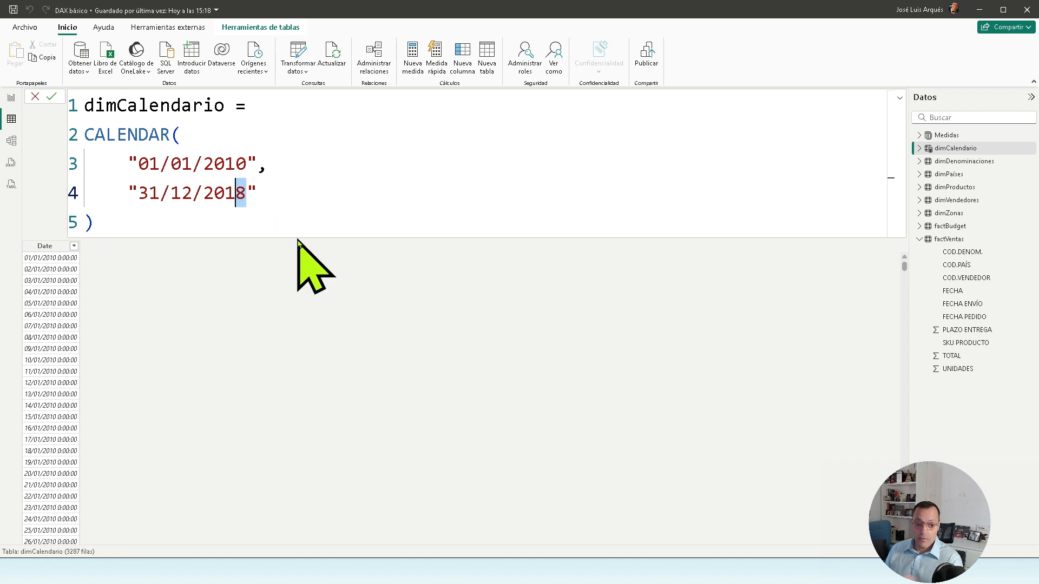
{"action": "key", "text": "BackSpace"}
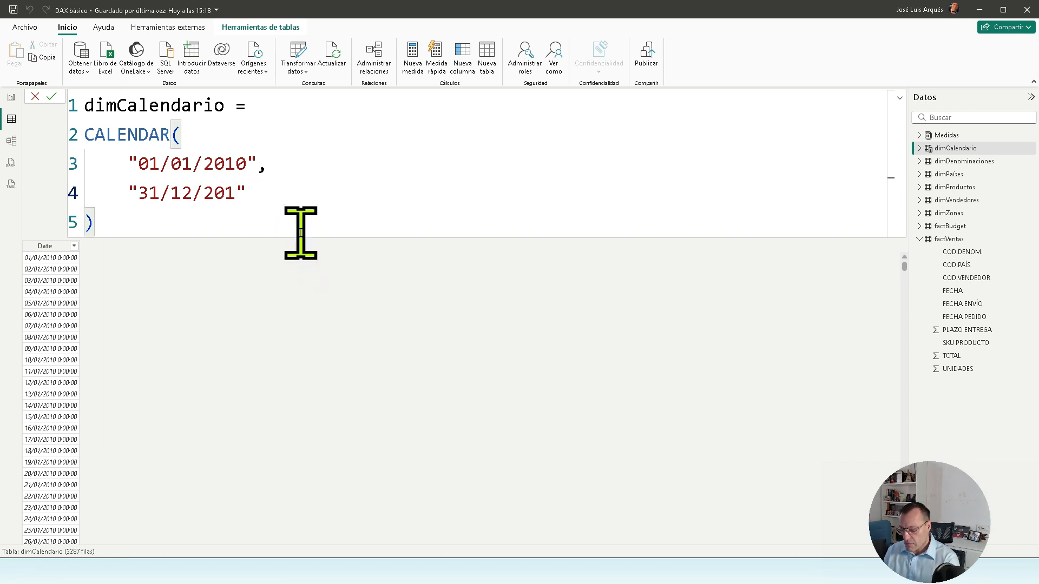
{"action": "type", "text": "60"}
{"action": "key", "text": "Left"}
{"action": "key", "text": "Left"}
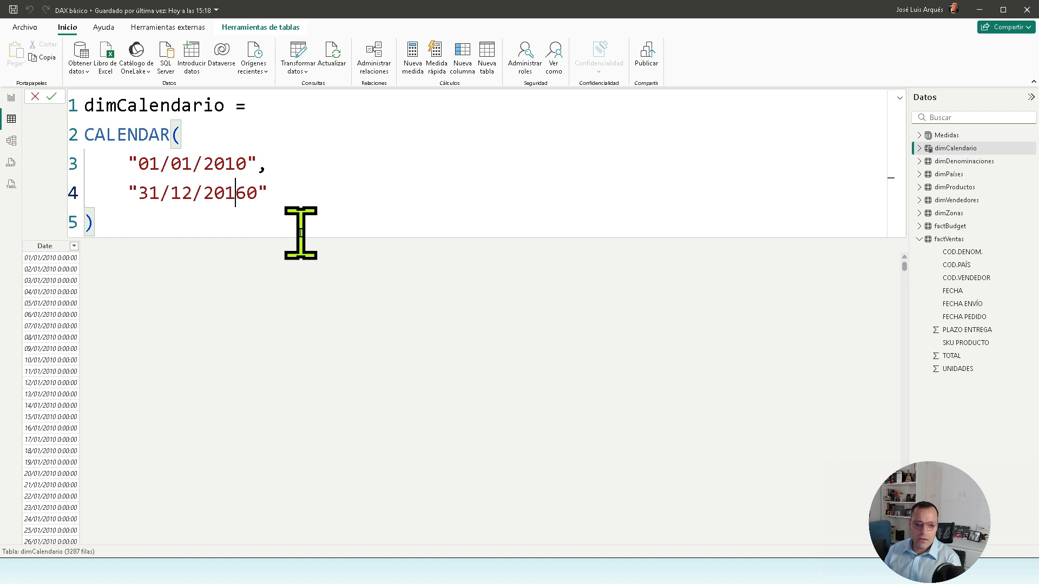
{"action": "key", "text": "BackSpace"}
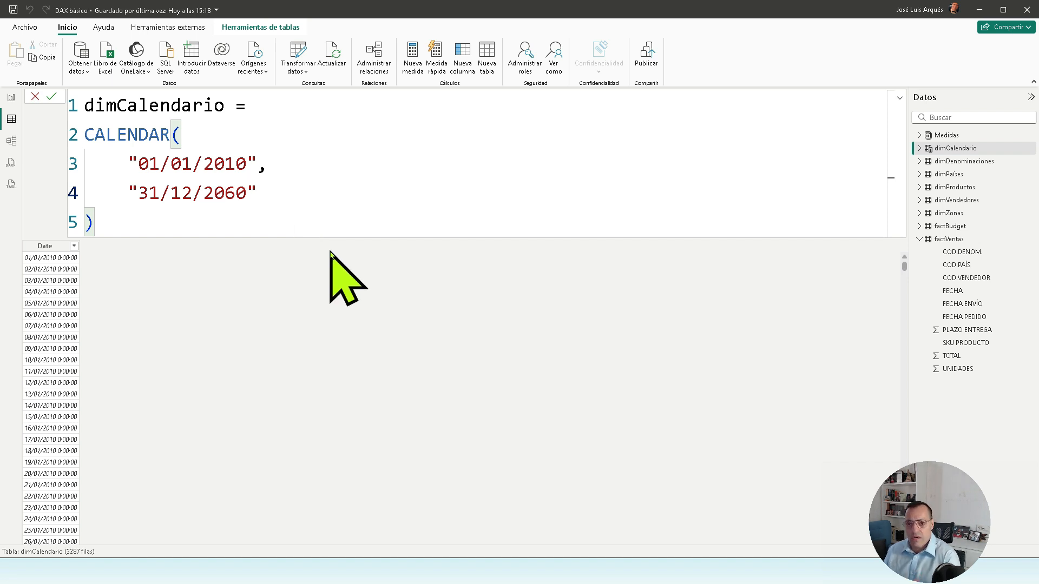
- Replace the start date in the CALENDAR formula with the FIRSTDATE function and begin a new line for its argument
{"action": "left_click_drag", "start_coordinate": [128, 163], "coordinate": [282, 162]}
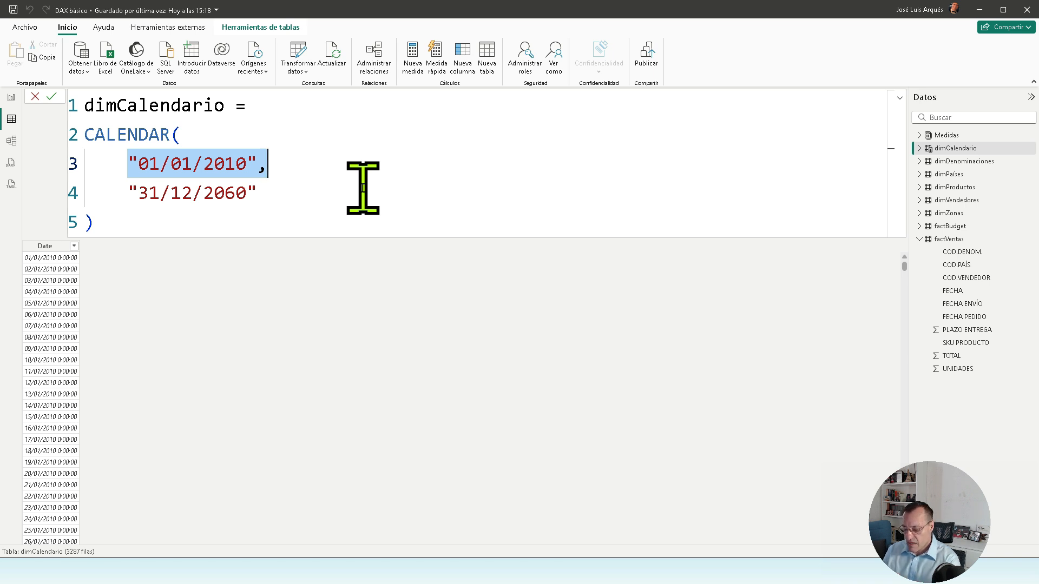
{"action": "type", "text": "fis"}
{"action": "key", "text": "BackSpace"}
{"action": "key", "text": "BackSpace"}
{"action": "key", "text": "BackSpace"}
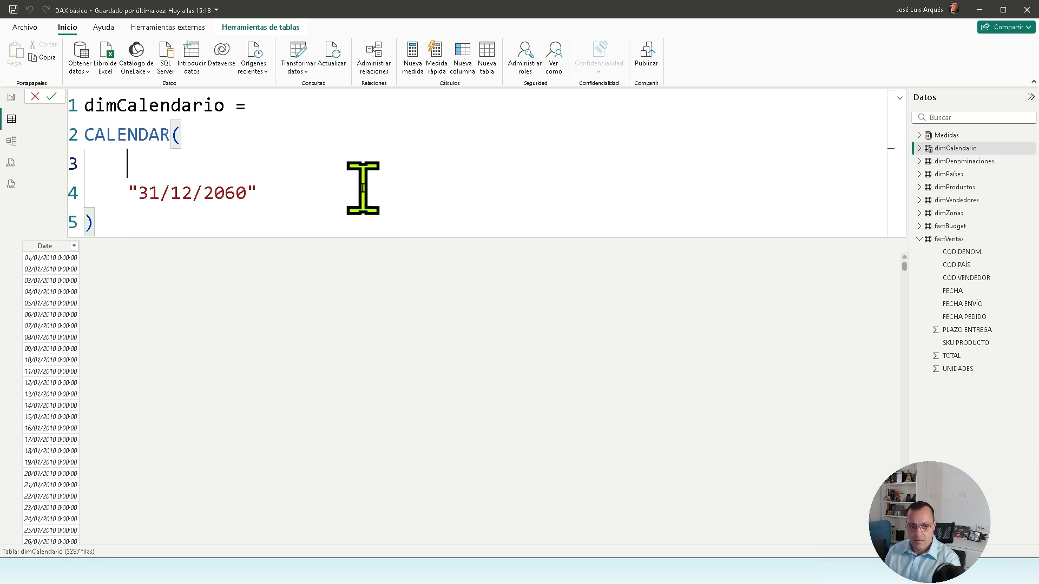
{"action": "type", "text": "fir"}
{"action": "key", "text": "BackSpace"}
{"action": "key", "text": "BackSpace"}
{"action": "key", "text": "BackSpace"}
{"action": "type", "text": "FIRS"}
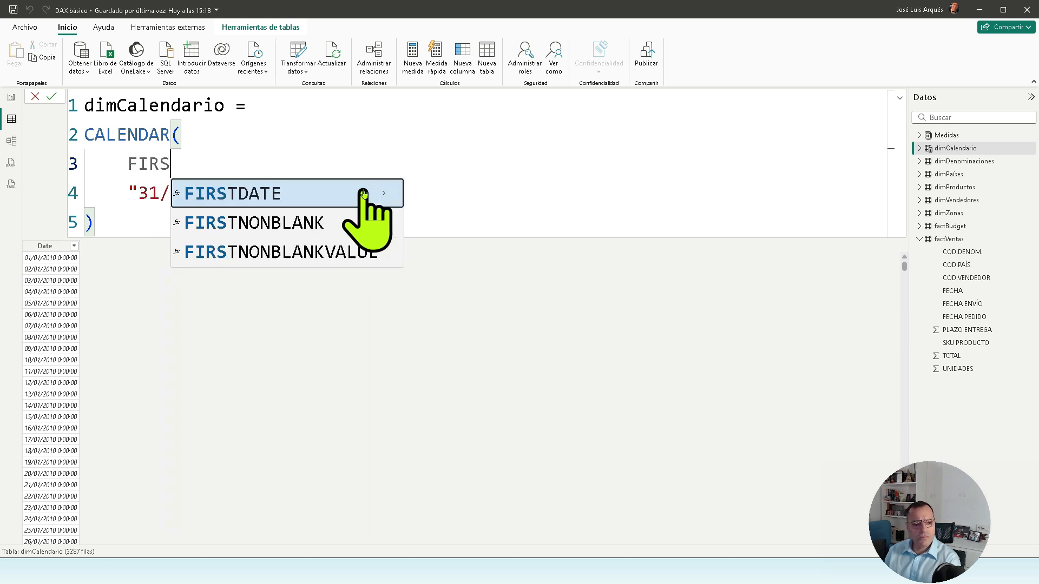
{"action": "left_click", "coordinate": [363, 193]}
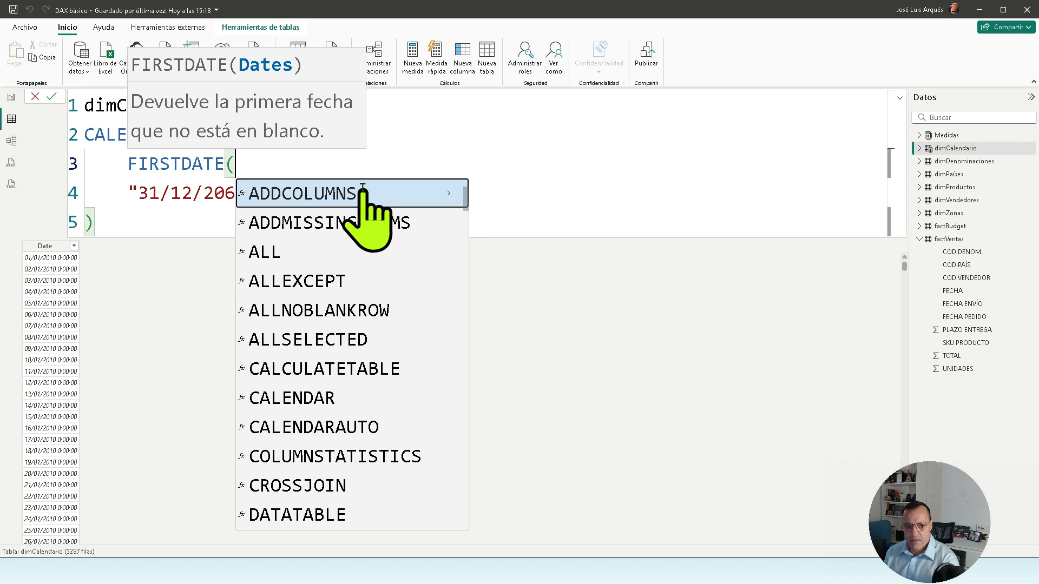
{"action": "key", "text": "Escape"}
{"action": "key", "text": "Return"}
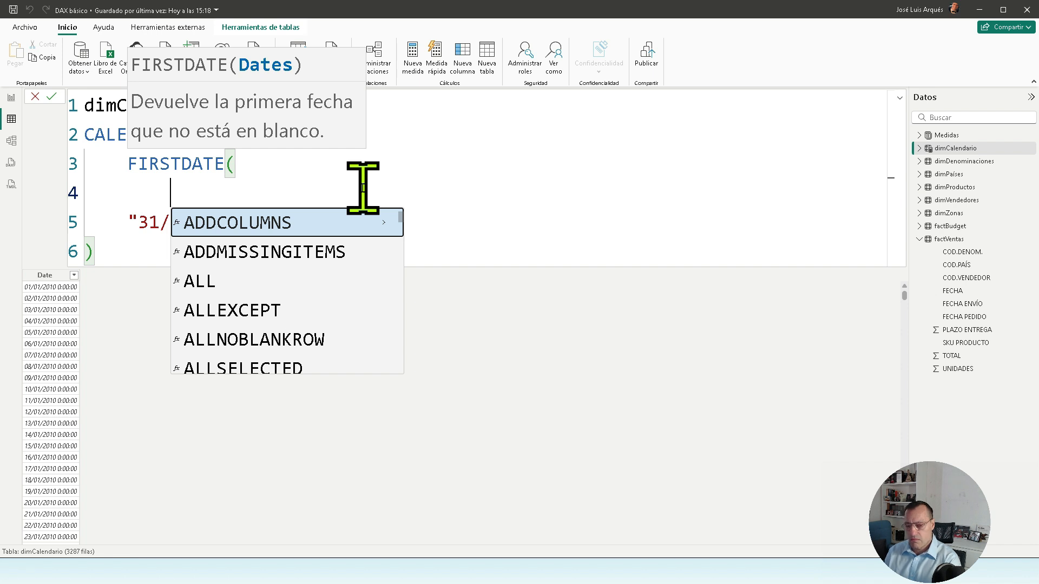
- Supply factVentas[FECHA] as the FIRSTDATE argument and close the function on its own line, followed by a comma
{"action": "type", "text": "FE"}
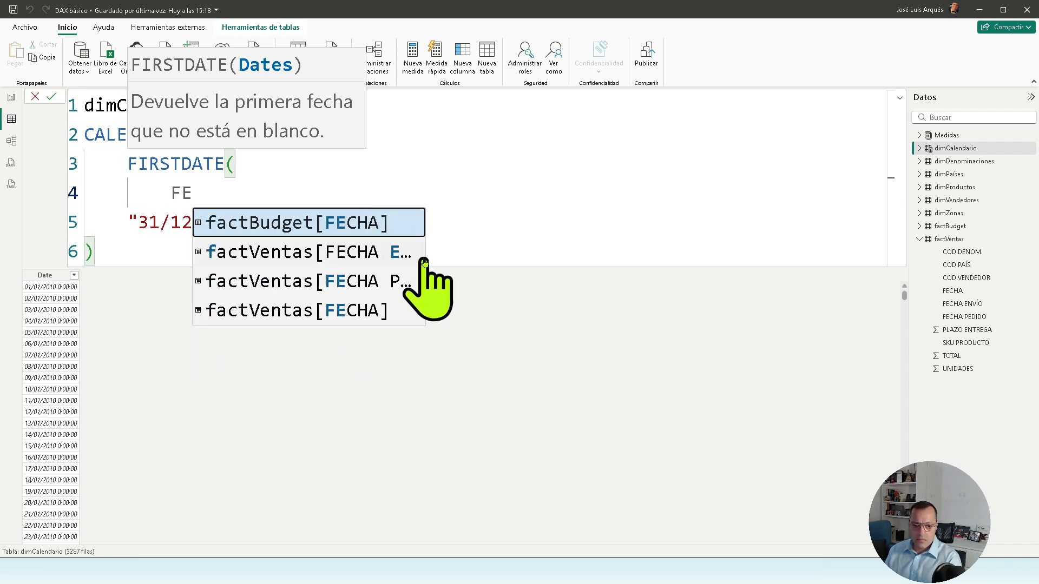
{"action": "left_click_drag", "start_coordinate": [426, 265], "coordinate": [554, 269]}
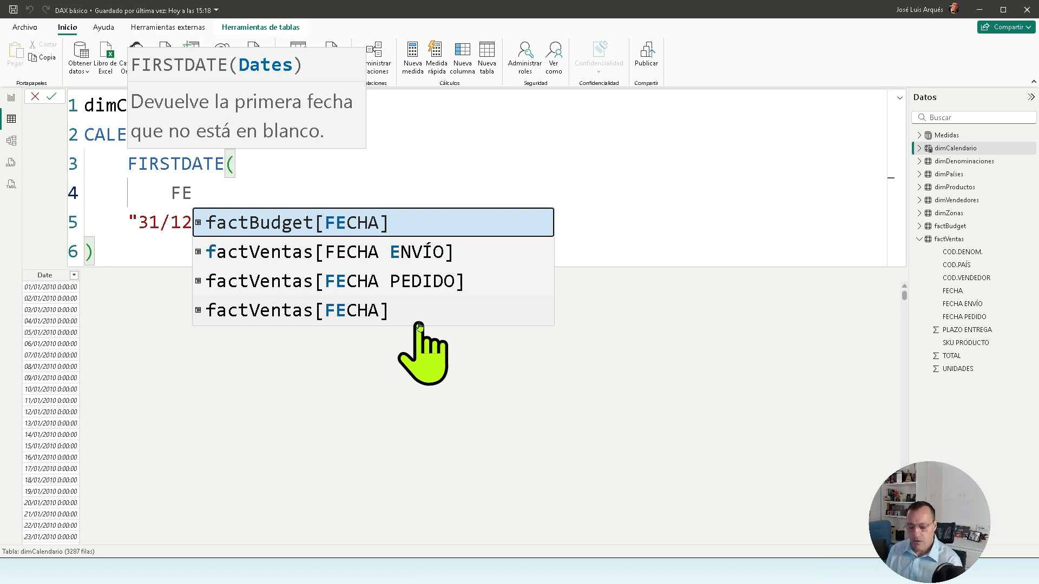
{"action": "left_click", "coordinate": [419, 324]}
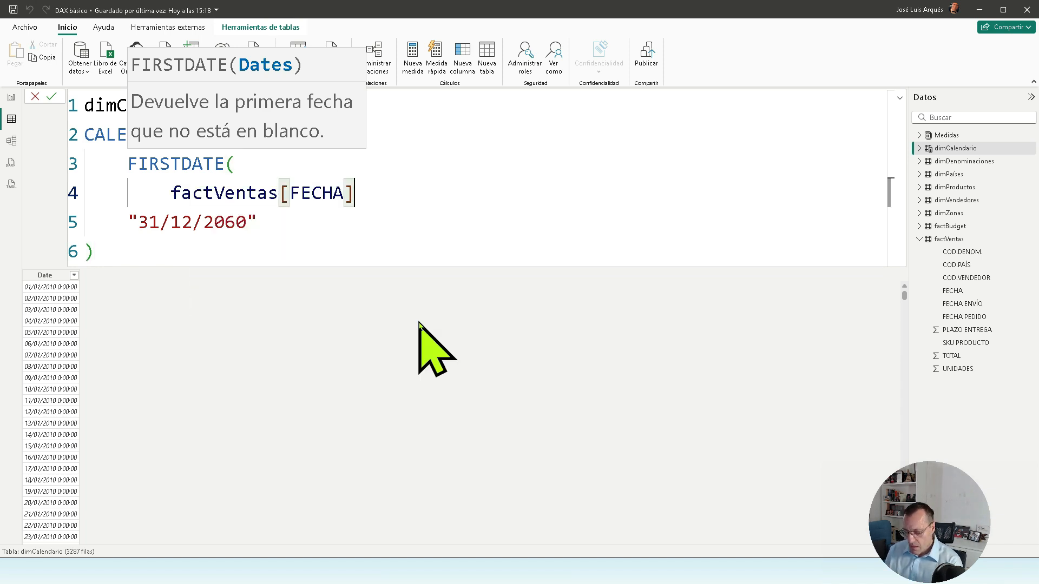
{"action": "key", "text": "Return"}
{"action": "type", "text": "="}
{"action": "key", "text": "BackSpace"}
{"action": "type", "text": ")"}
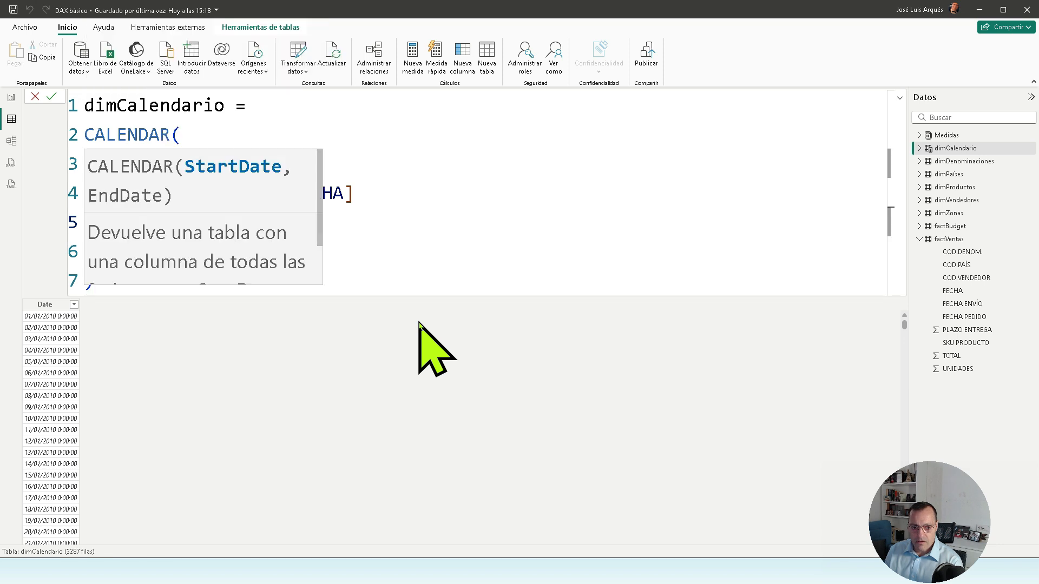
{"action": "type", "text": ","}
{"action": "key", "text": "Escape"}
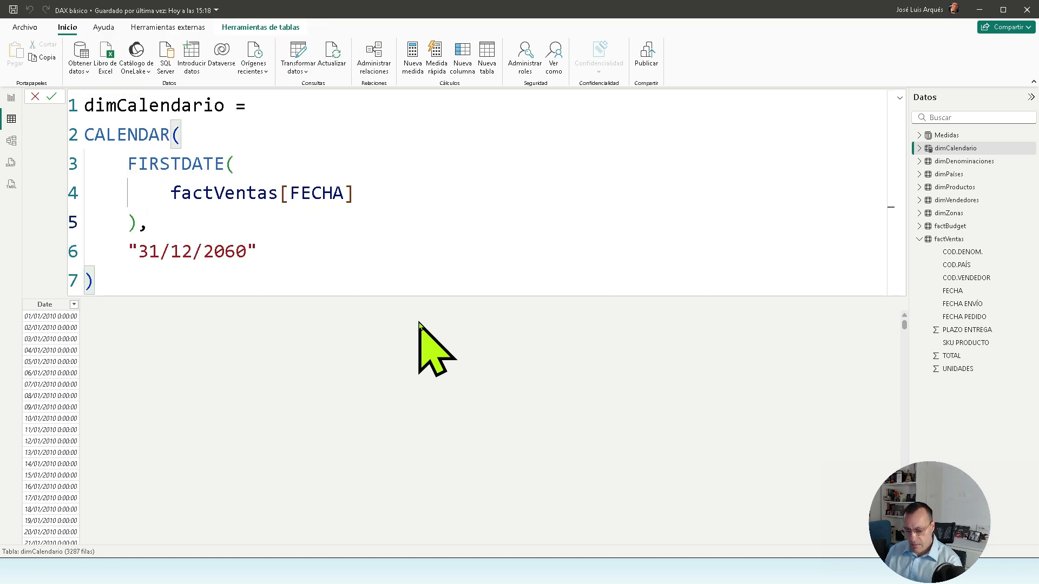
- Replace the fixed end date "31/12/2060" with the LASTDATE function and begin a new line for its argument
{"action": "key", "text": "Return"}
{"action": "key", "text": "shift+Down"}
{"action": "key", "text": "shift+End"}
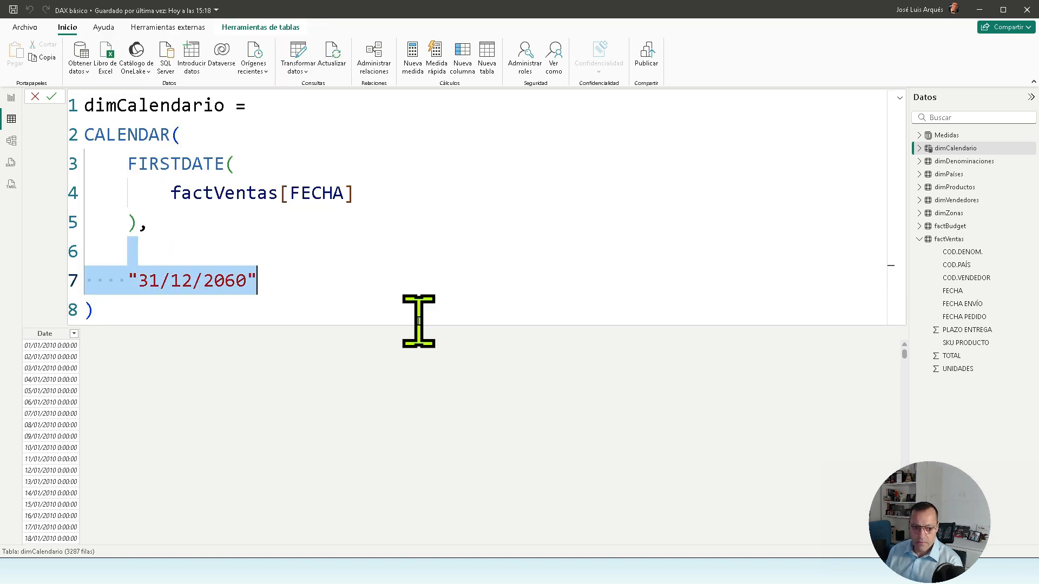
{"action": "key", "text": "BackSpace"}
{"action": "type", "text": "las"}
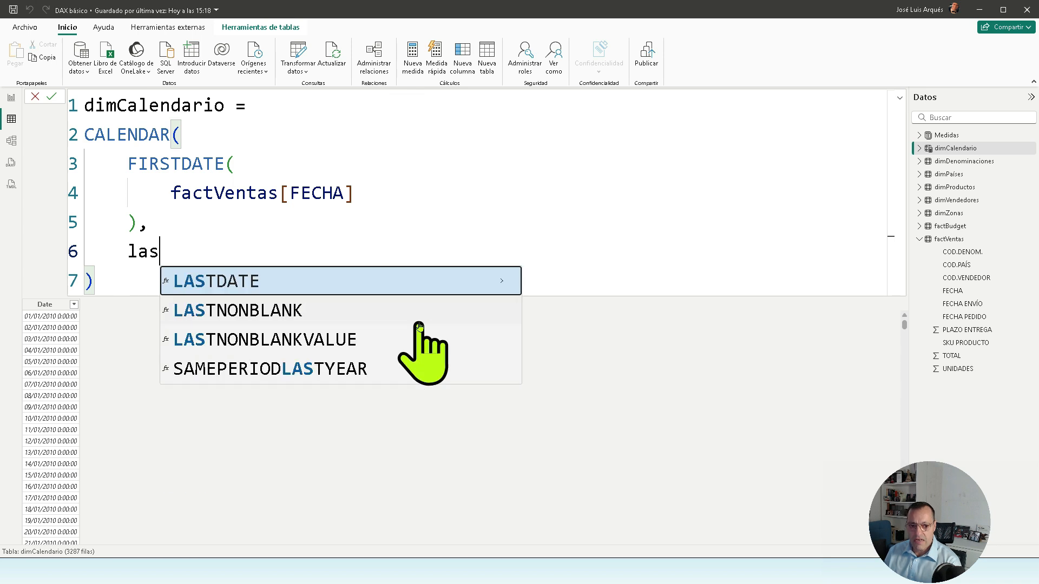
{"action": "key", "text": "Tab"}
{"action": "key", "text": "shift+Return"}
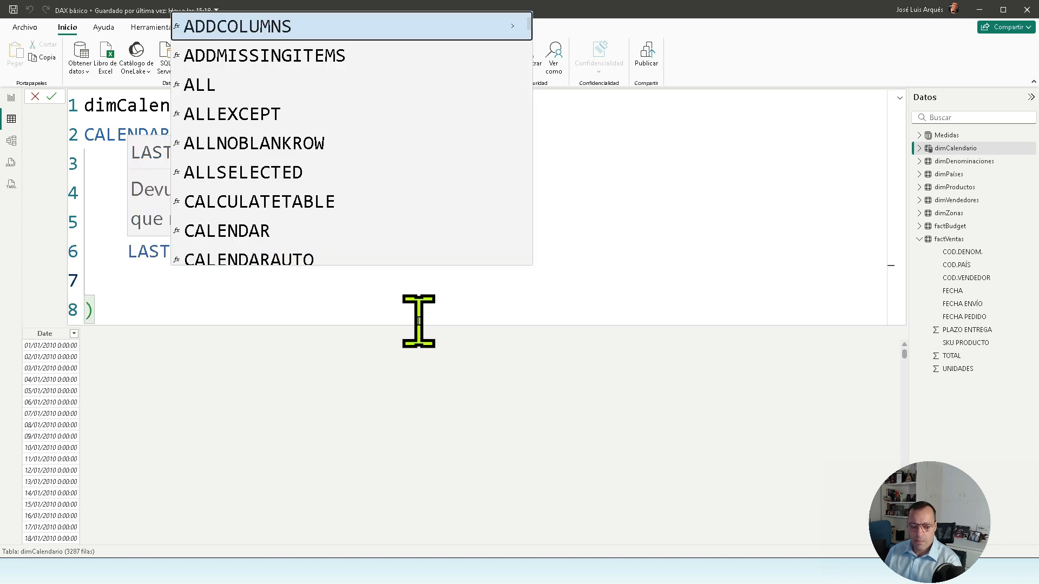
- Supply factVentas[FECHA] as the LASTDATE argument, close the function on its own line and commit the table formula
{"action": "key", "text": "Escape"}
{"action": "type", "text": "FE"}
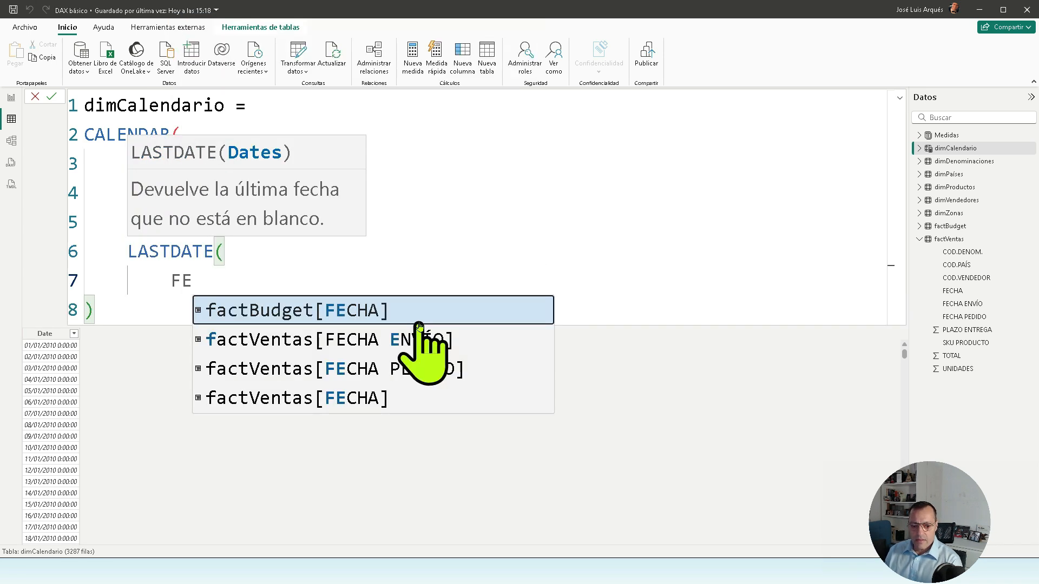
{"action": "key", "text": "Down"}
{"action": "key", "text": "Down"}
{"action": "key", "text": "Down"}
{"action": "key", "text": "Tab"}
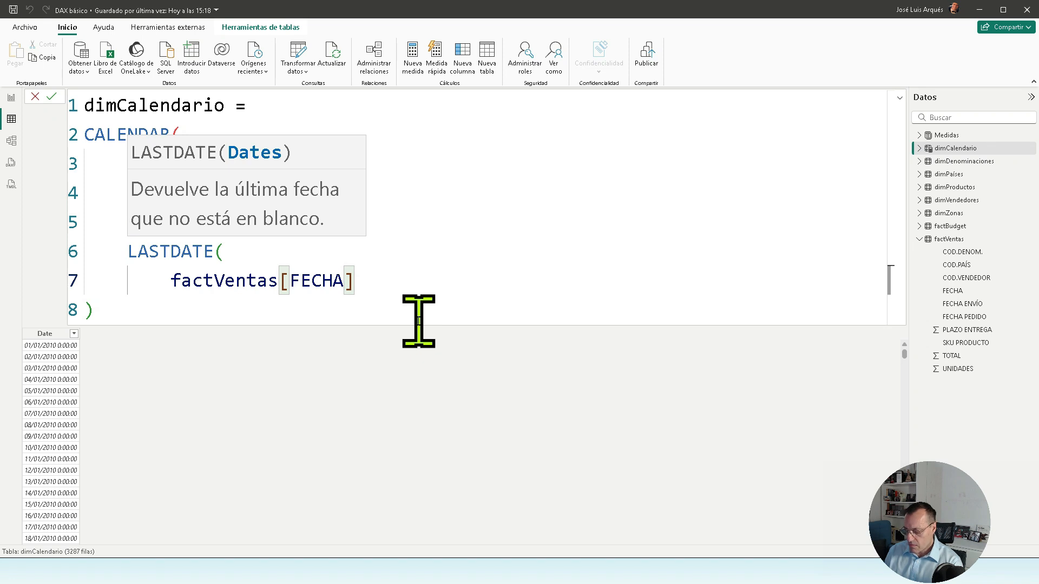
{"action": "key", "text": "shift+Return"}
{"action": "type", "text": ")"}
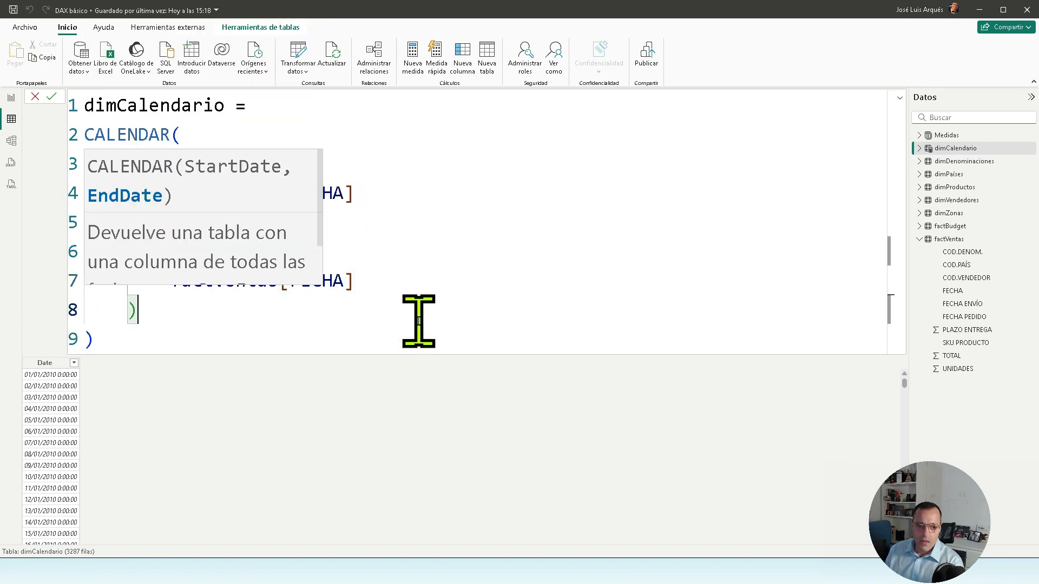
{"action": "left_click", "coordinate": [436, 190]}
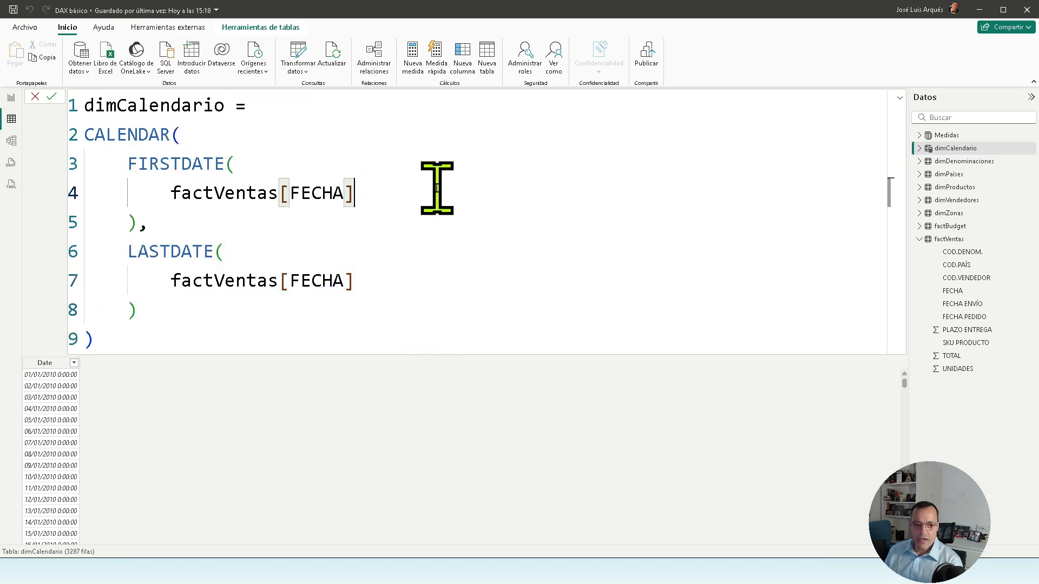
{"action": "left_click", "coordinate": [53, 97]}
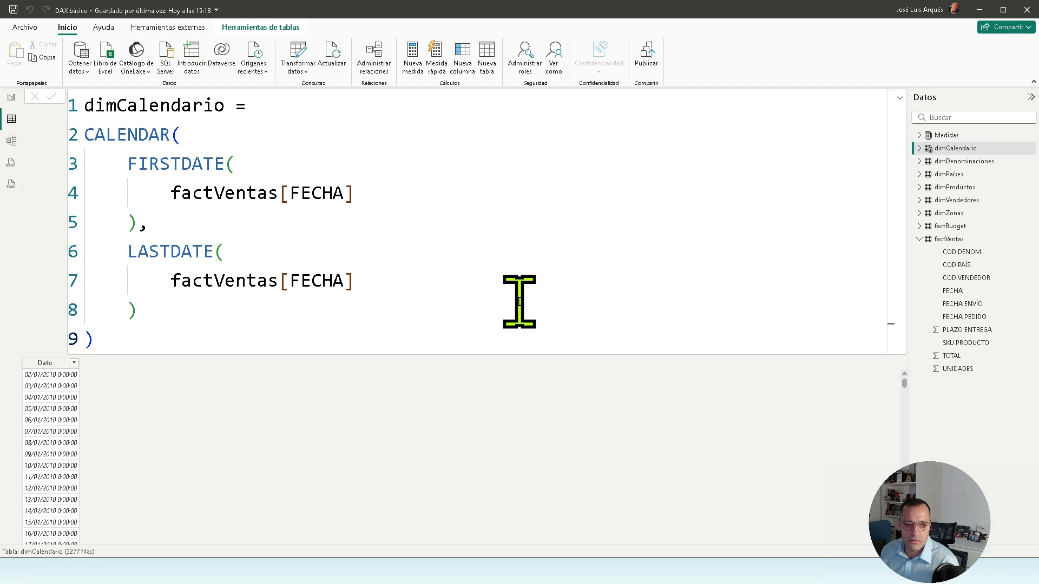
- Replace FIRSTDATE with MIN as the function that returns the start date in the CALENDAR formula
{"action": "left_click_drag", "start_coordinate": [128, 163], "coordinate": [230, 163]}
{"action": "type", "text": "min("}
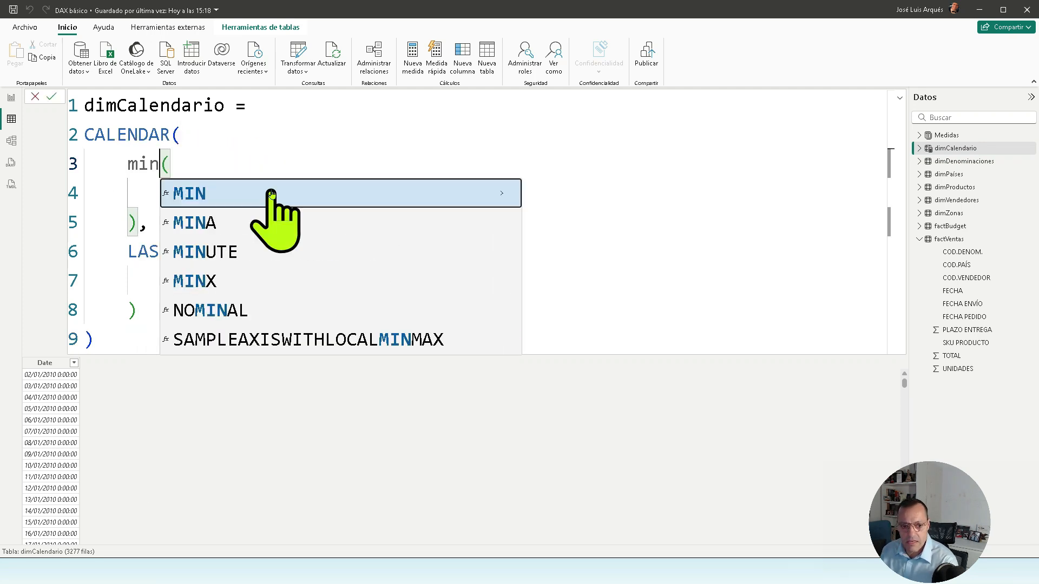
{"action": "key", "text": "BackSpace"}
{"action": "key", "text": "BackSpace"}
{"action": "key", "text": "BackSpace"}
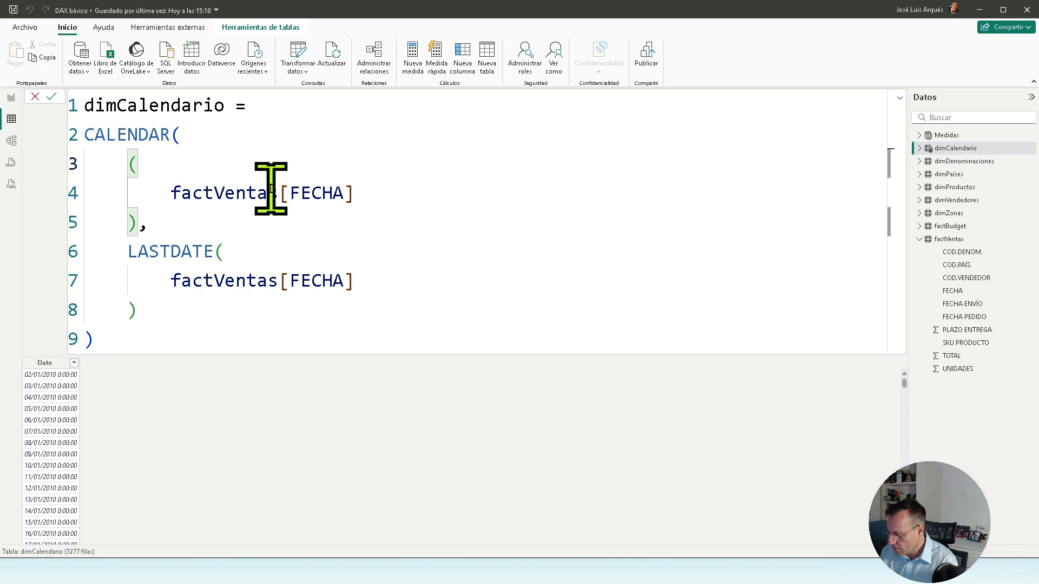
{"action": "type", "text": "MIN"}
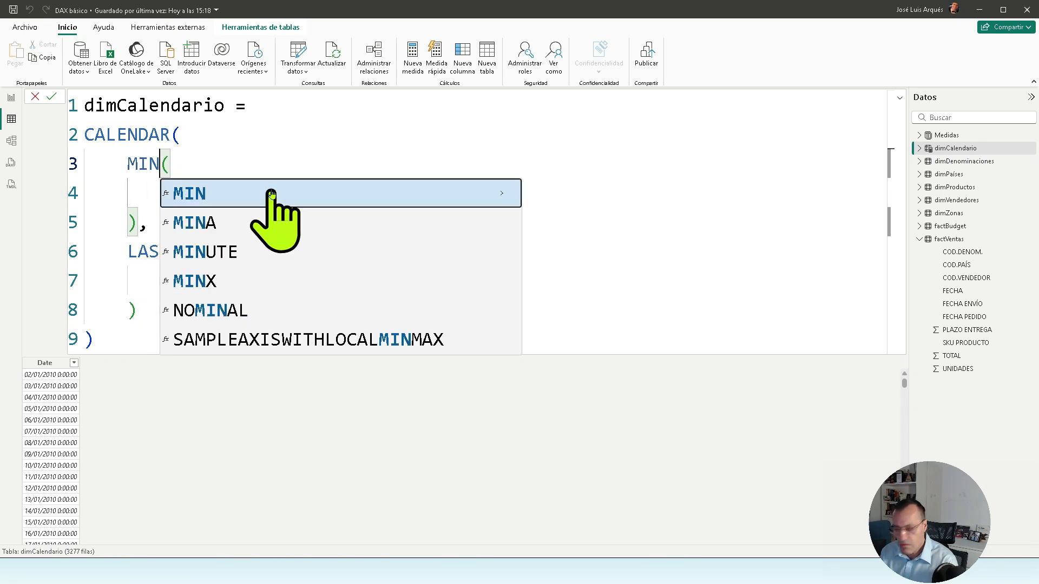
{"action": "key", "text": "Escape"}
- Replace LASTDATE with MAX as the end-date function and commit the dimCalendario formula
{"action": "key", "text": "Down"}
{"action": "key", "text": "Down"}
{"action": "key", "text": "Down"}
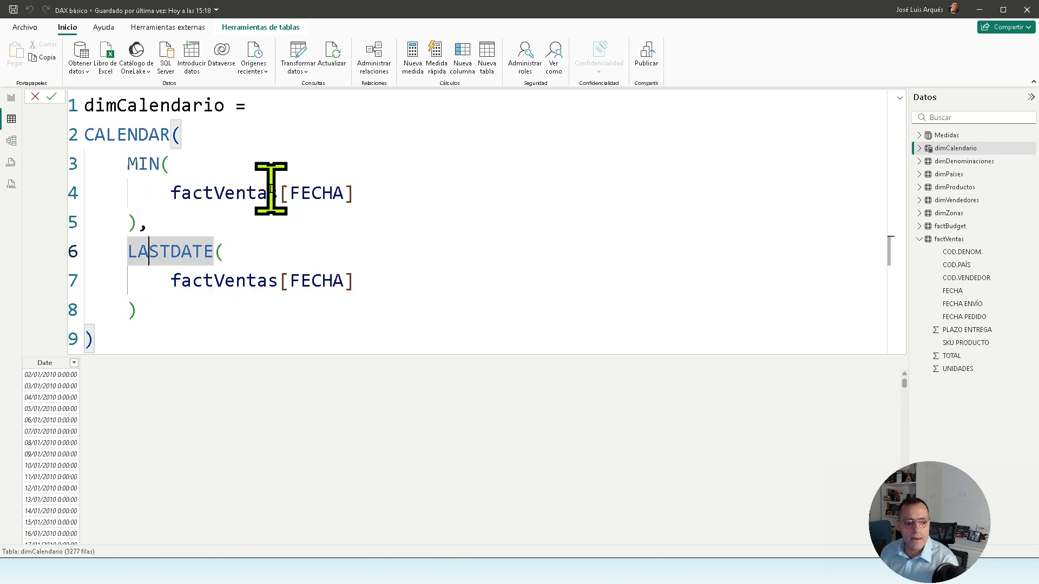
{"action": "key", "text": "Left"}
{"action": "key", "text": "Left"}
{"action": "key", "text": "shift+Right"}
{"action": "key", "text": "shift+Right"}
{"action": "key", "text": "shift+Right"}
{"action": "key", "text": "shift+Right"}
{"action": "key", "text": "shift+Right"}
{"action": "key", "text": "shift+Right"}
{"action": "key", "text": "shift+Right"}
{"action": "key", "text": "shift+Right"}
{"action": "key", "text": "shift+Right"}
{"action": "key", "text": "shift+Right"}
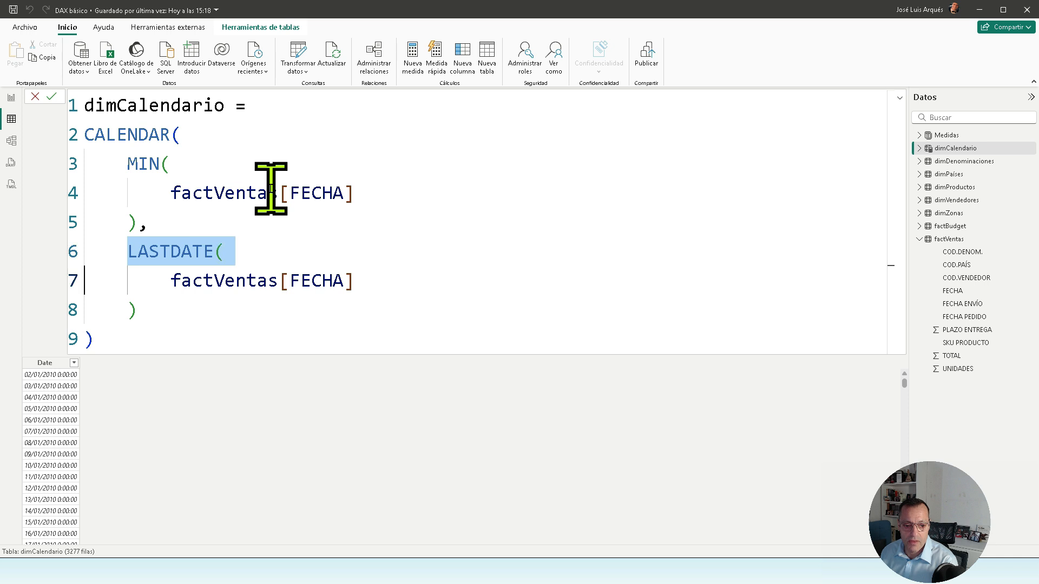
{"action": "key", "text": "shift+Left"}
{"action": "key", "text": "shift+Left"}
{"action": "type", "text": "MAX"}
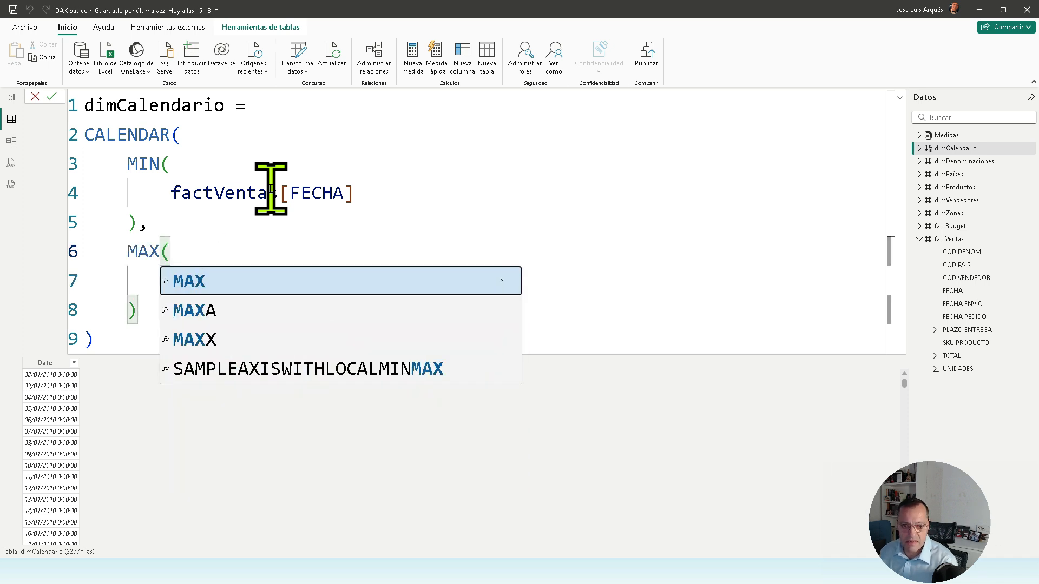
{"action": "left_click", "coordinate": [250, 196]}
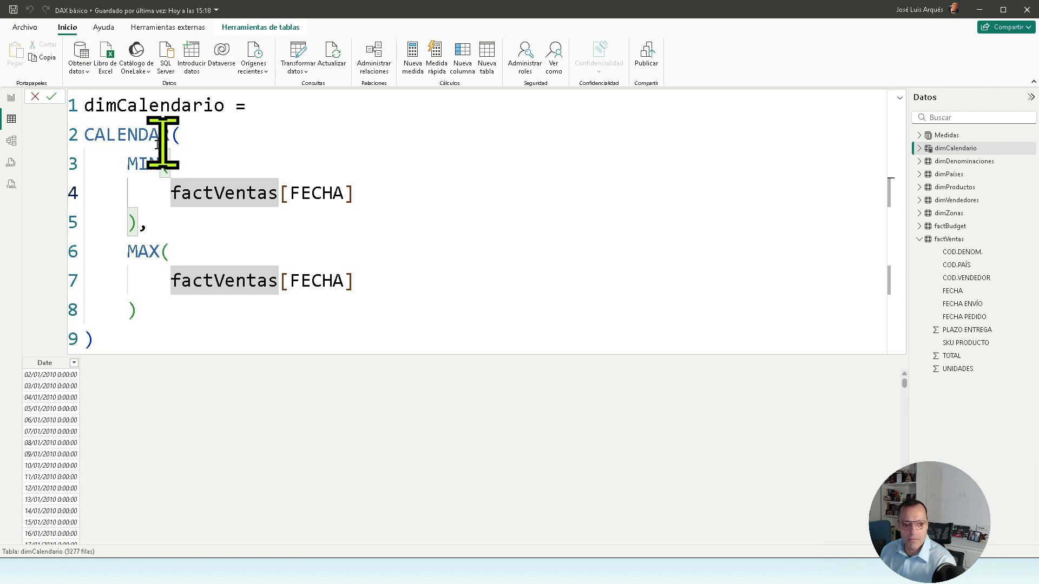
{"action": "left_click", "coordinate": [53, 98]}
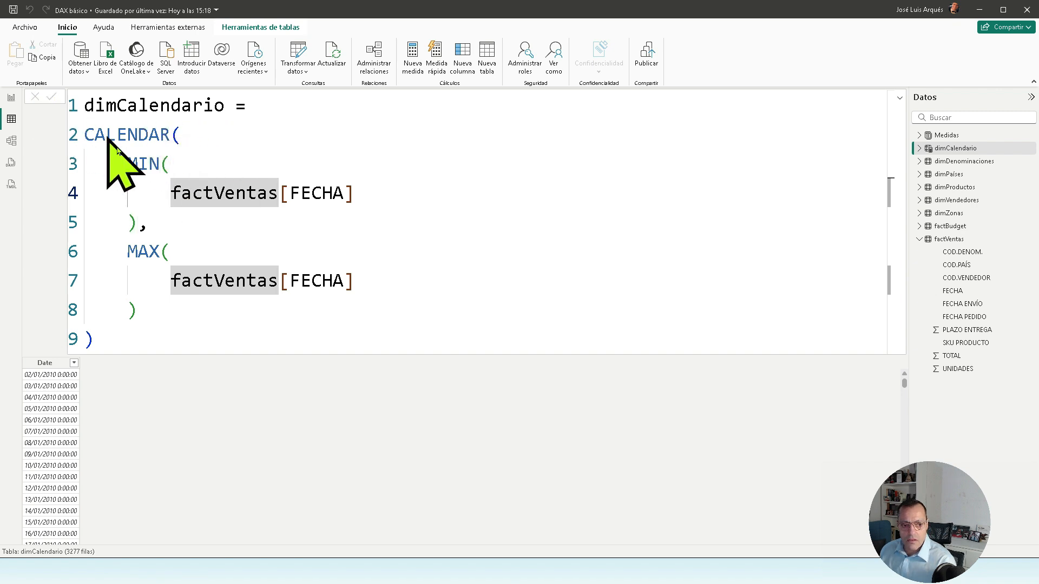
- Sort the Date column of dimCalendario in descending order and set its format to *14/03/2001 (Short Date)
{"action": "left_click", "coordinate": [74, 370]}
{"action": "left_click", "coordinate": [109, 387]}
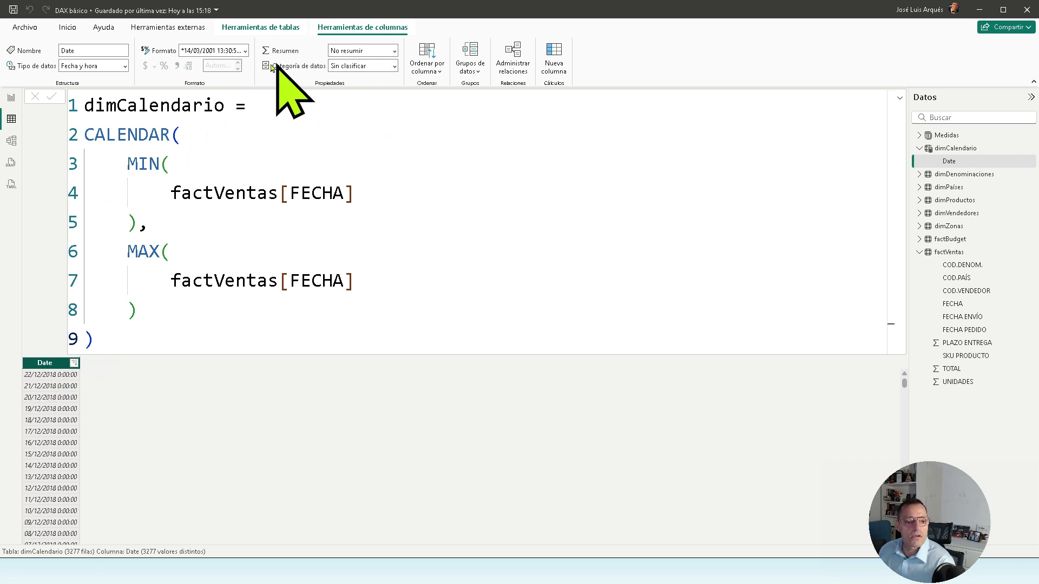
{"action": "left_click", "coordinate": [244, 53]}
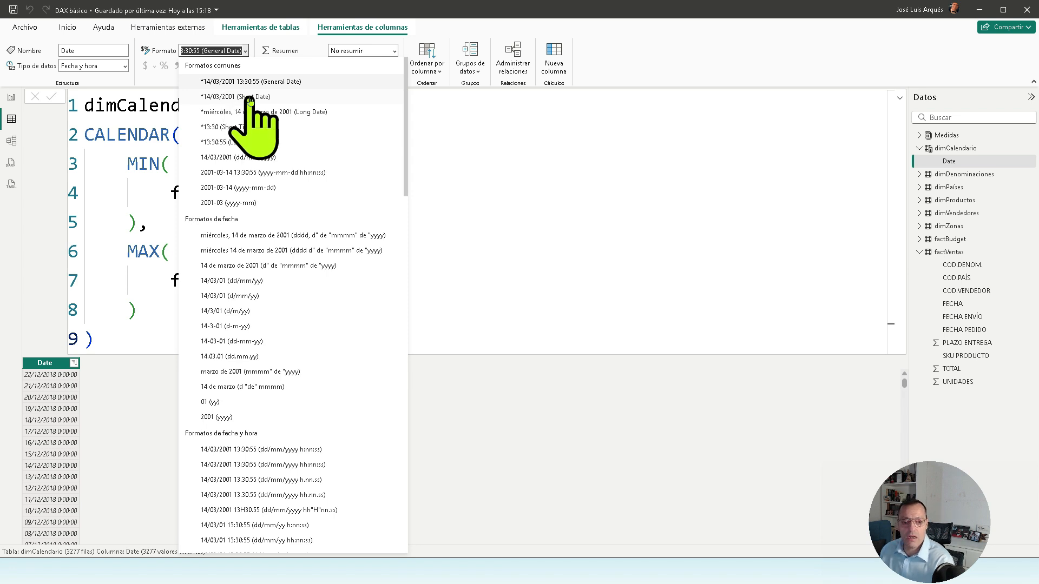
{"action": "left_click", "coordinate": [249, 98]}
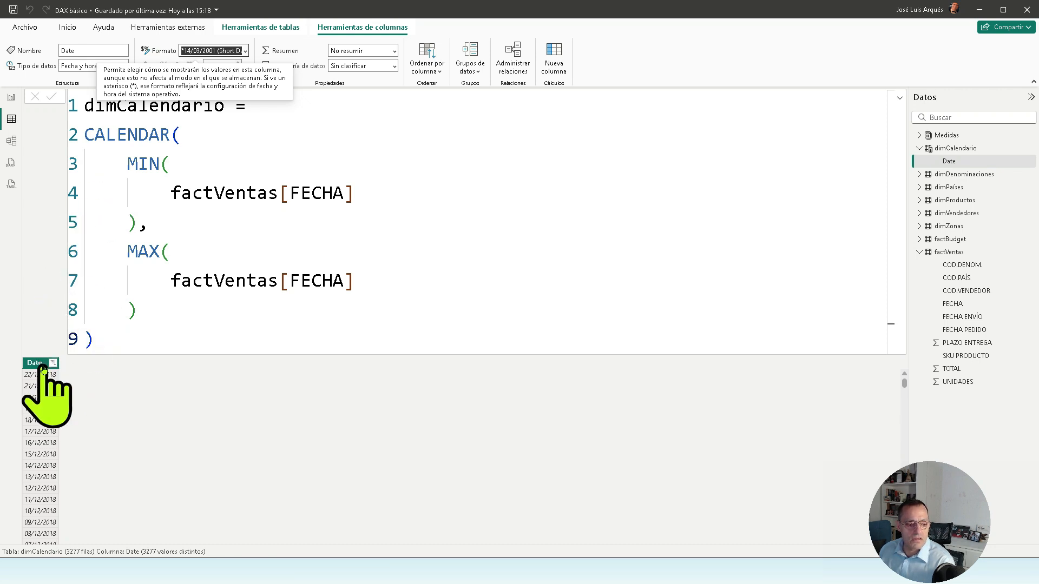
- Rename the Date column of dimCalendario as Fecha and sort it in ascending order
{"action": "left_click", "coordinate": [35, 364]}
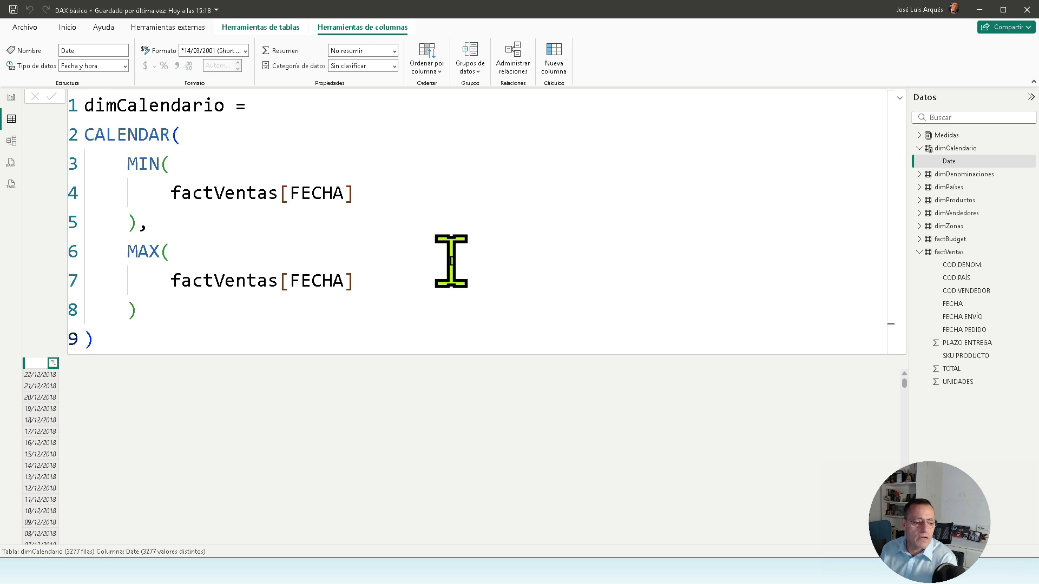
{"action": "key", "text": "Escape"}
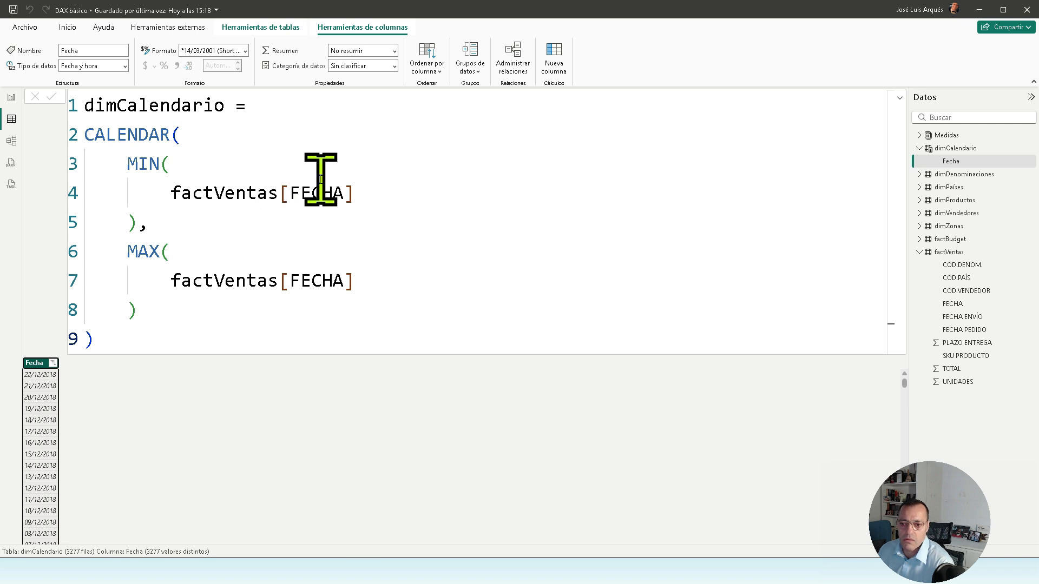
{"action": "left_click", "coordinate": [53, 363]}
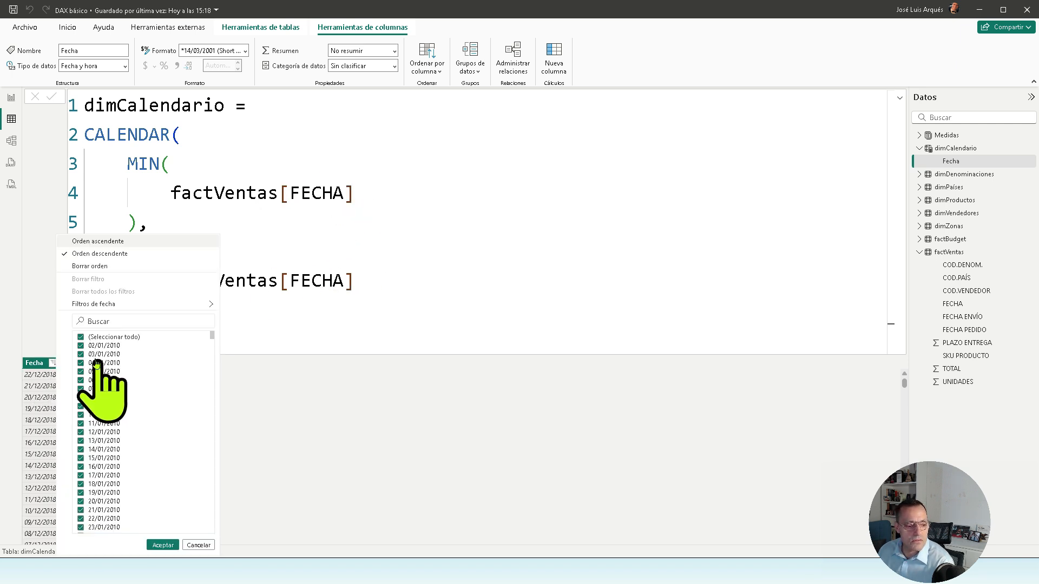
{"action": "left_click", "coordinate": [111, 241]}
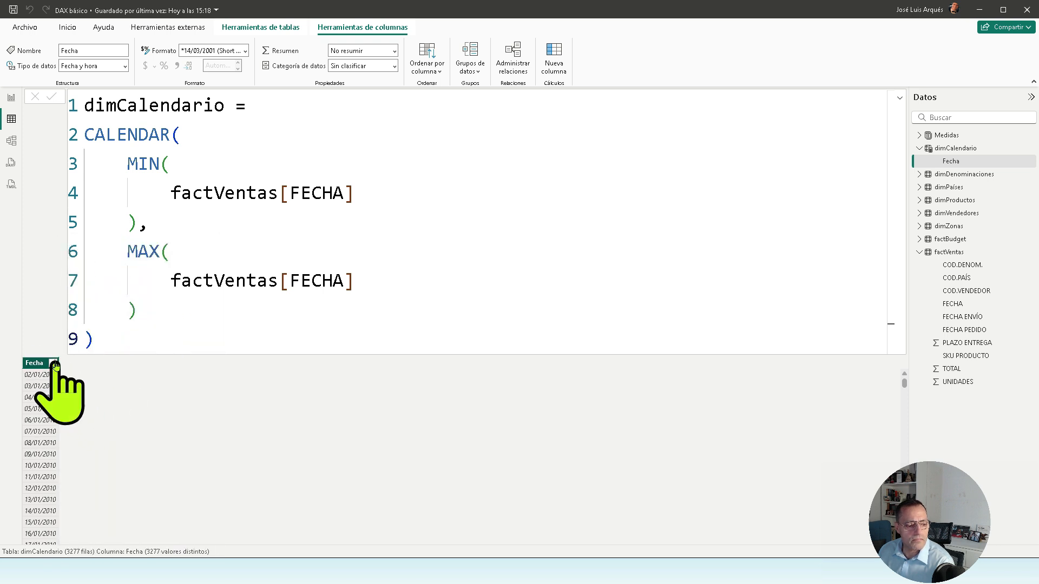
{"action": "left_click", "coordinate": [55, 364]}
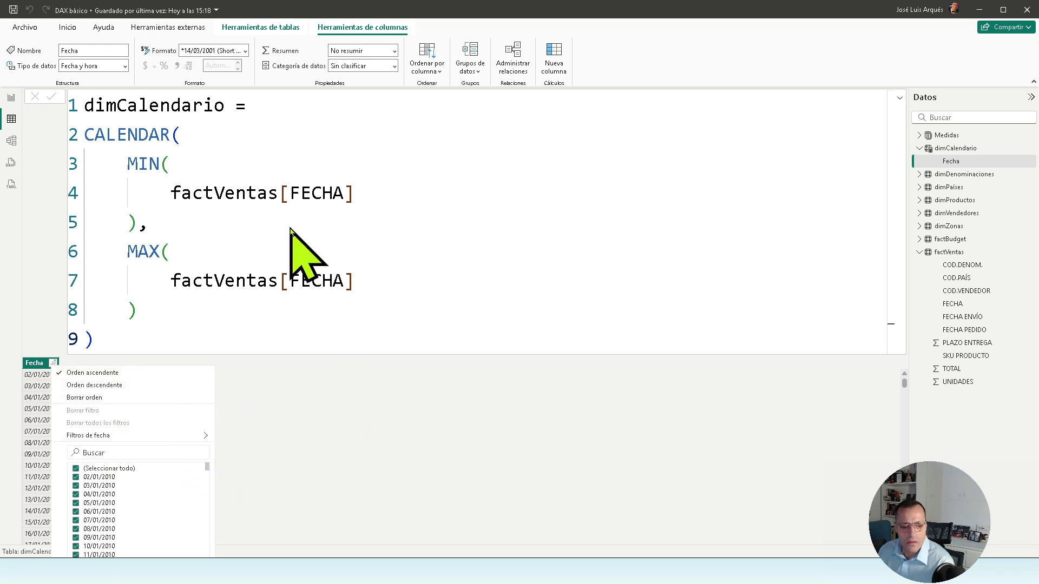
{"action": "left_click", "coordinate": [346, 125]}
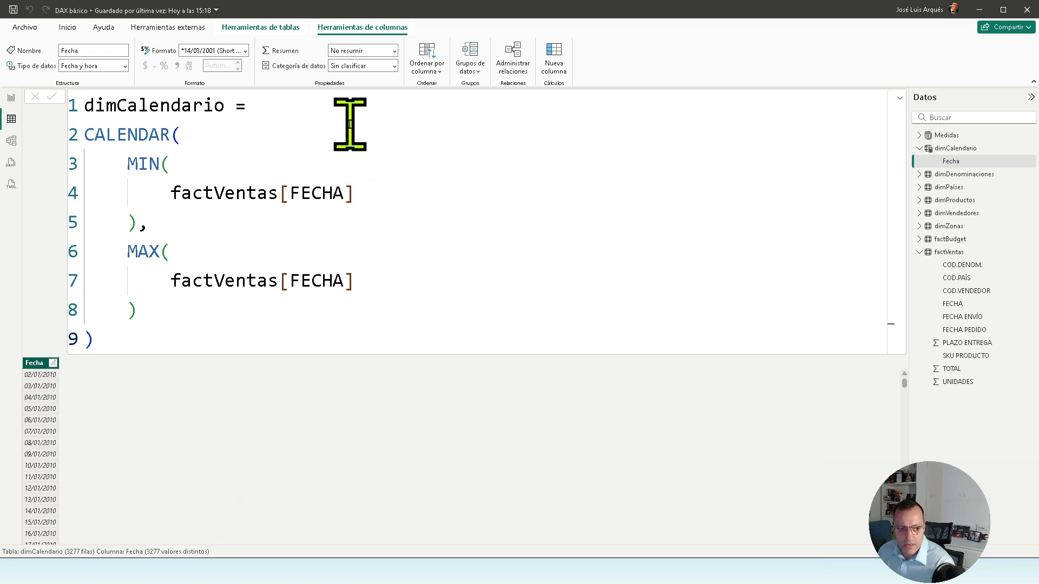
- Examine the range of dates in the filter list of dimCalendario's Fecha column, leaving the filter unchanged
{"action": "scroll", "coordinate": [350, 125], "scroll_direction": "down", "scroll_amount": 6, "text": "ctrl"}
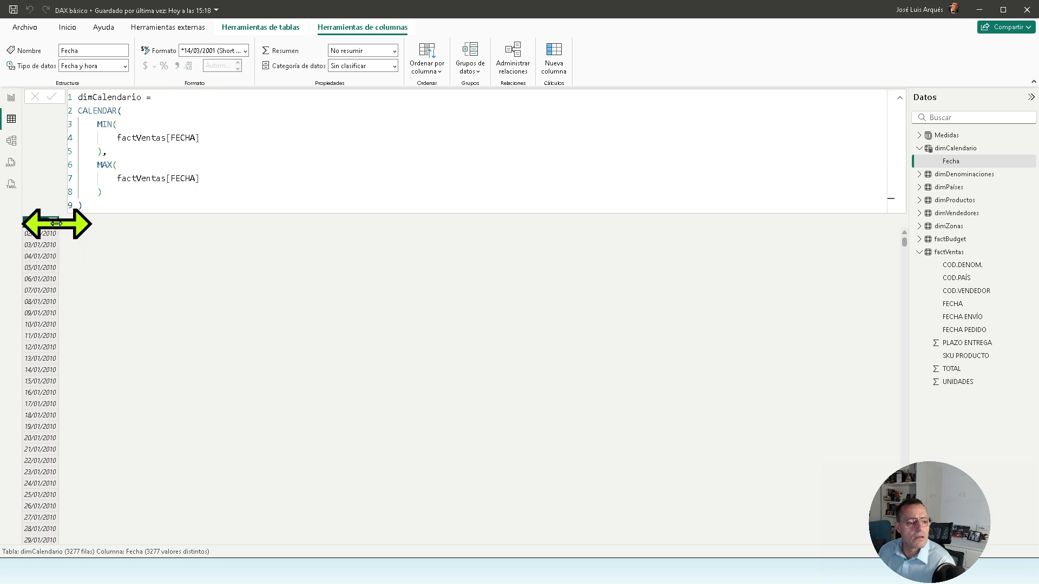
{"action": "left_click", "coordinate": [53, 222]}
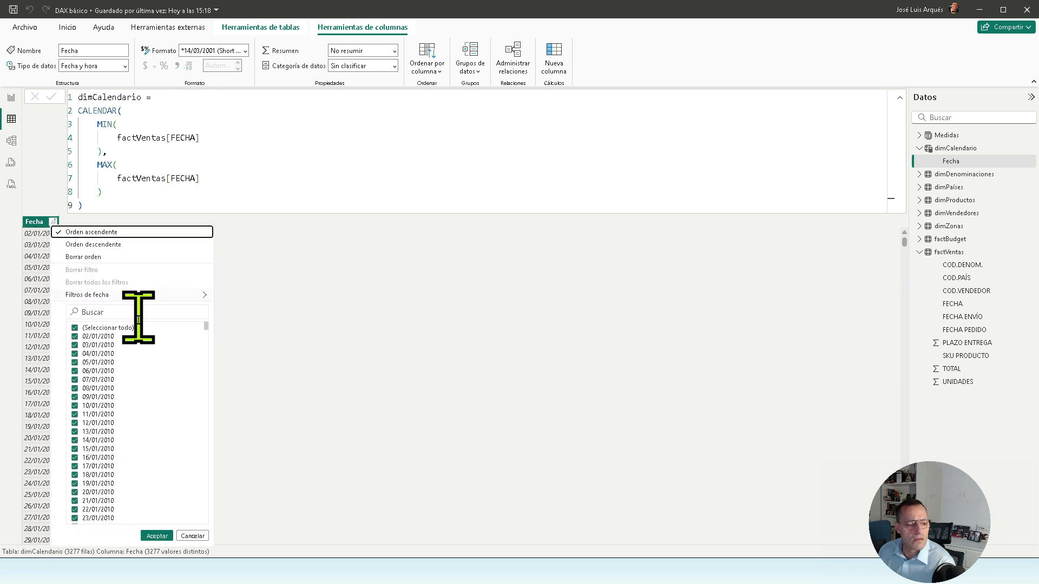
{"action": "scroll", "coordinate": [117, 360], "scroll_direction": "down", "scroll_amount": 4}
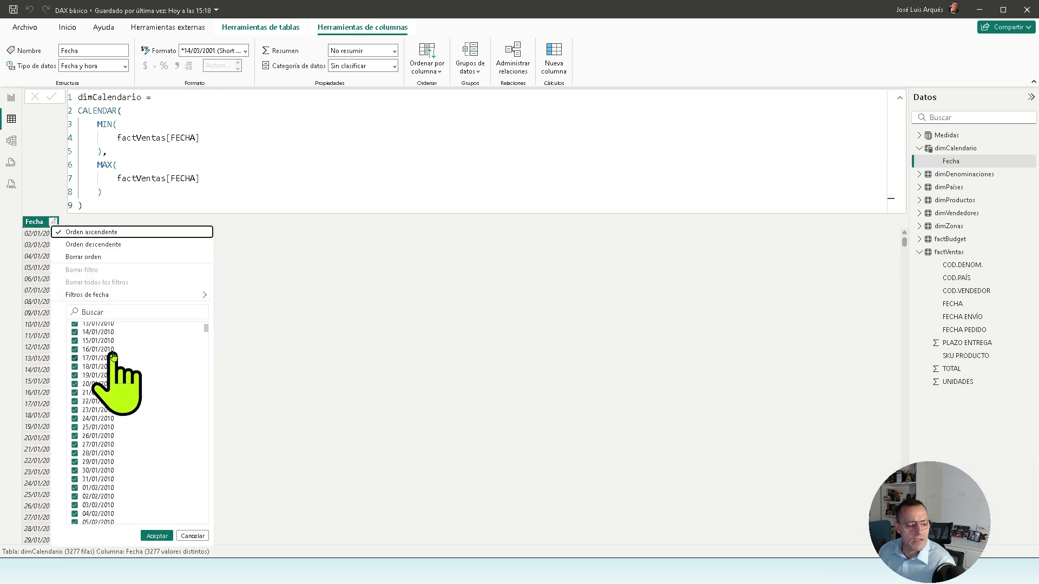
{"action": "scroll", "coordinate": [112, 356], "scroll_direction": "up", "scroll_amount": 4}
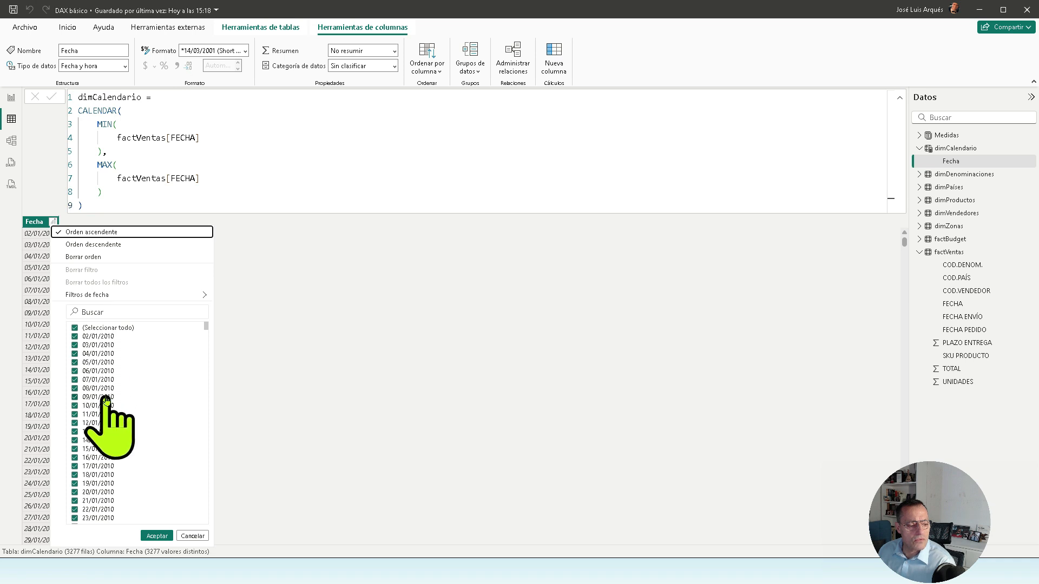
{"action": "scroll", "coordinate": [111, 433], "scroll_direction": "down", "scroll_amount": 2}
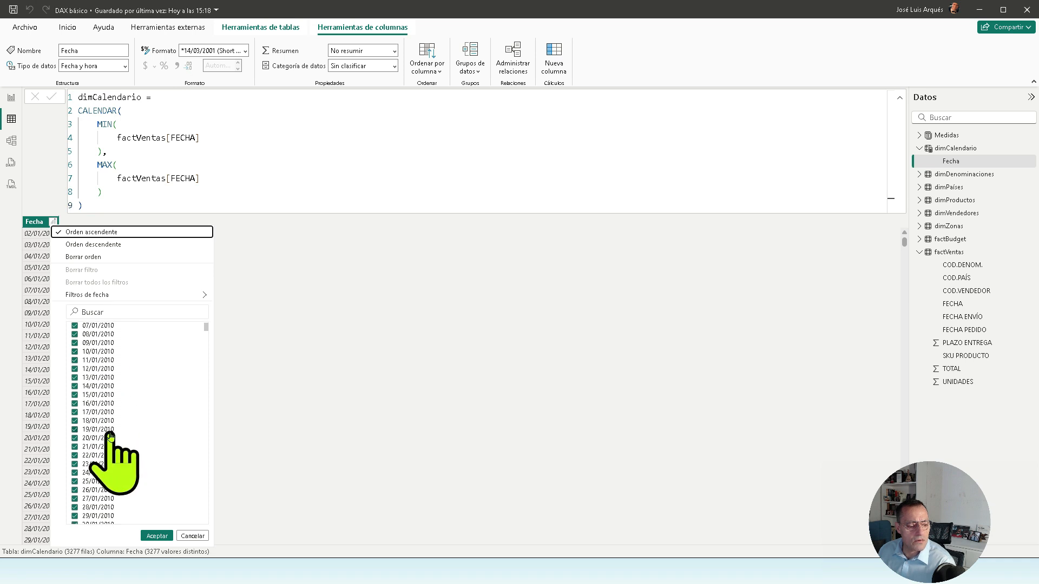
{"action": "scroll", "coordinate": [105, 446], "scroll_direction": "down", "scroll_amount": 2}
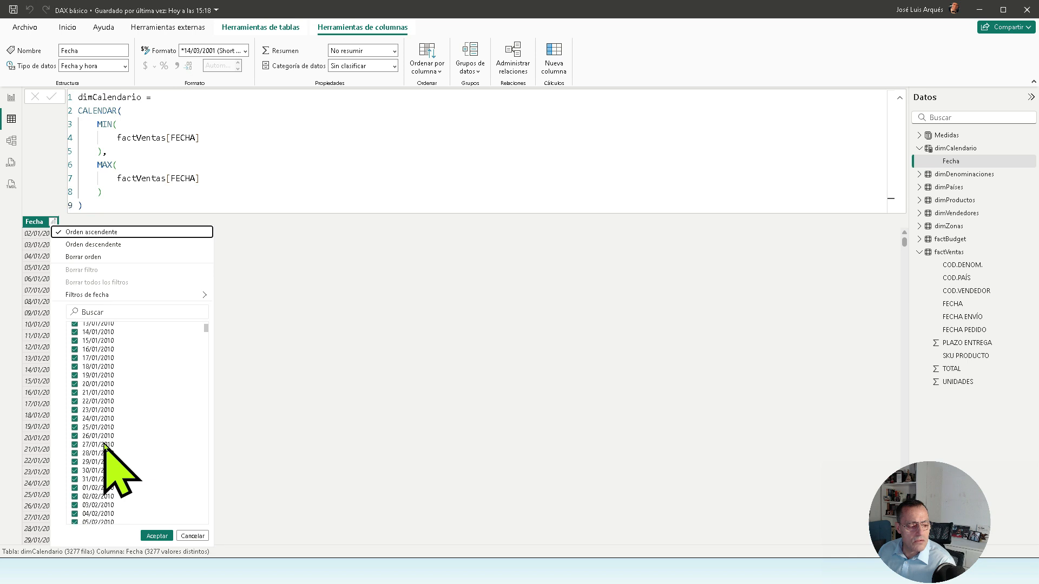
{"action": "scroll", "coordinate": [106, 445], "scroll_direction": "down", "scroll_amount": 2}
{"action": "scroll", "coordinate": [101, 441], "scroll_direction": "down", "scroll_amount": 2}
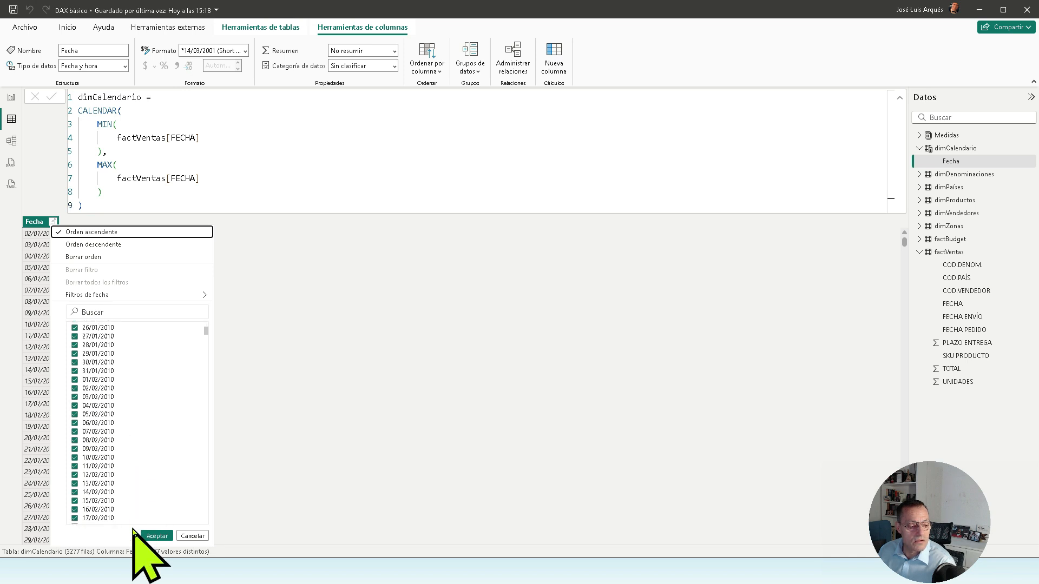
{"action": "left_click", "coordinate": [194, 536]}
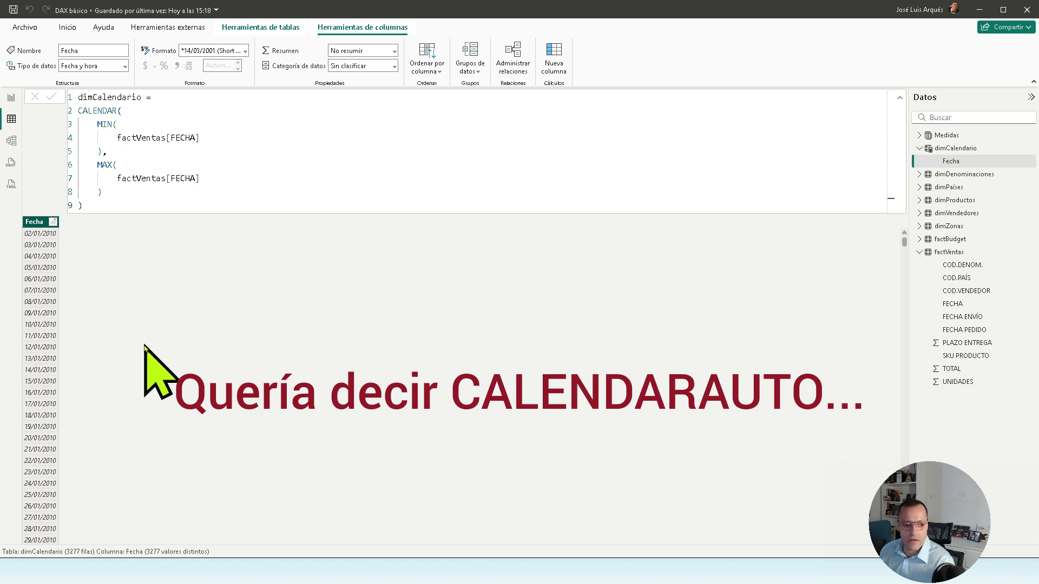
{"action": "left_click", "coordinate": [53, 222]}
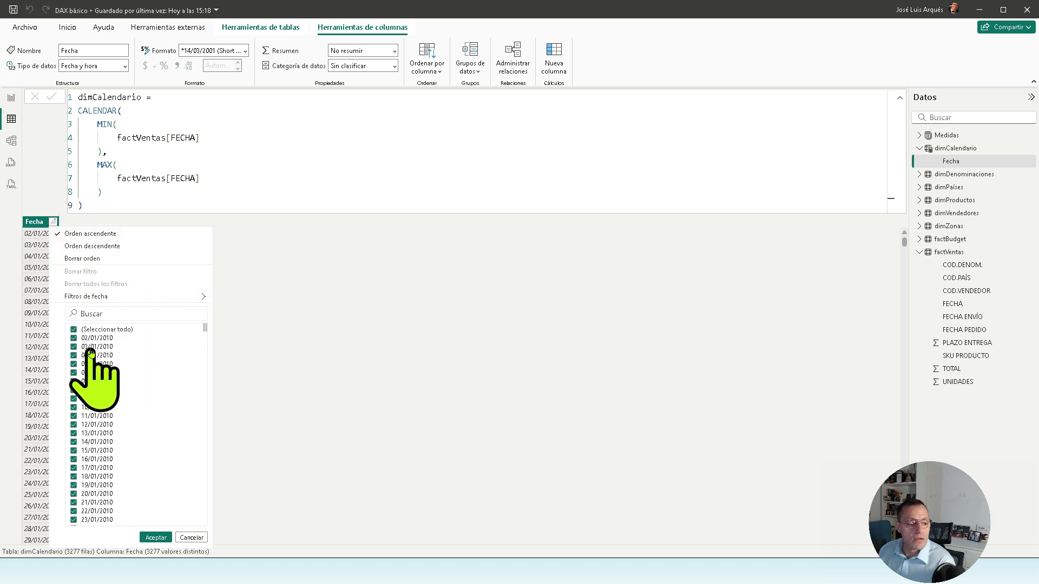
{"action": "left_click", "coordinate": [192, 537]}
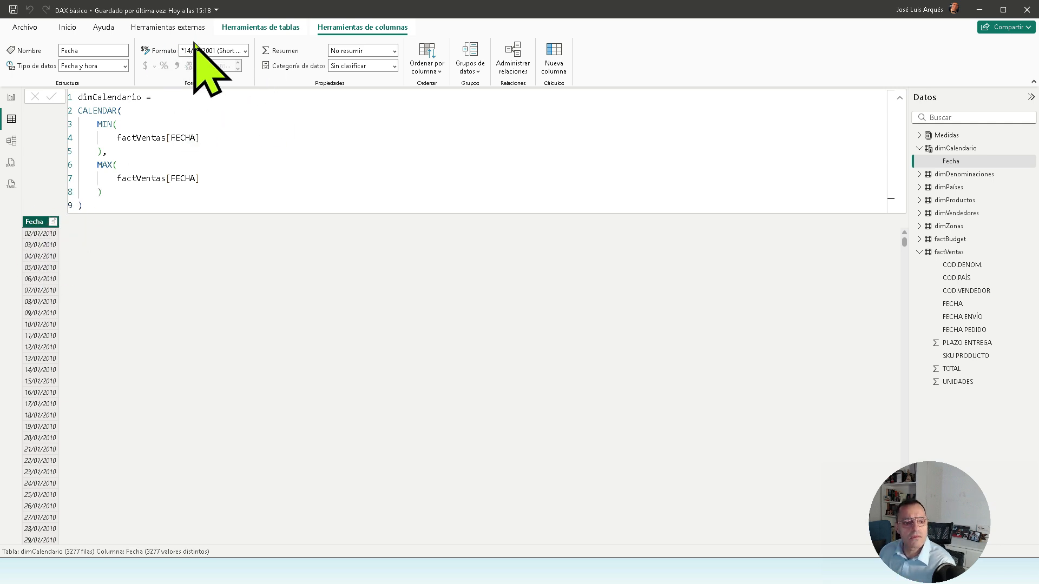
- Add a calculated column Año = YEAR(dimCalendario[Fecha]) to dimCalendario and check its list of distinct years
{"action": "left_click", "coordinate": [557, 59]}
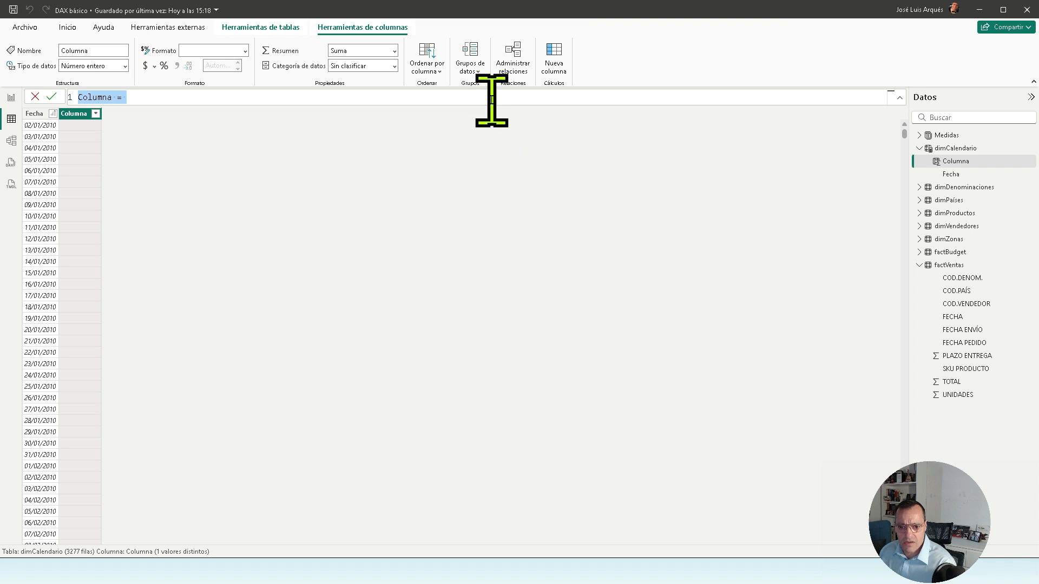
{"action": "scroll", "coordinate": [491, 100], "scroll_direction": "up", "scroll_amount": 3}
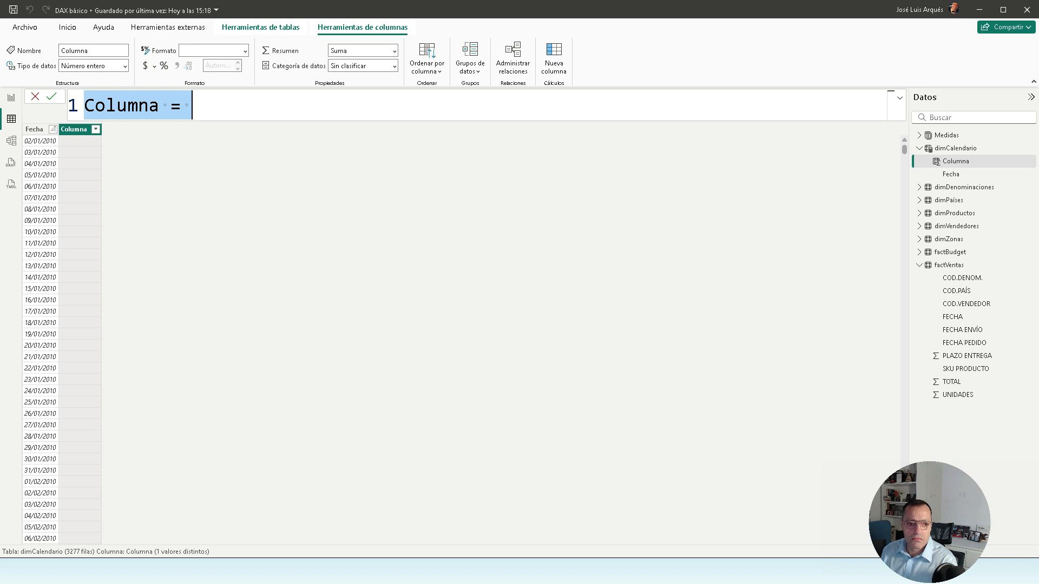
{"action": "type", "text": "Año ="}
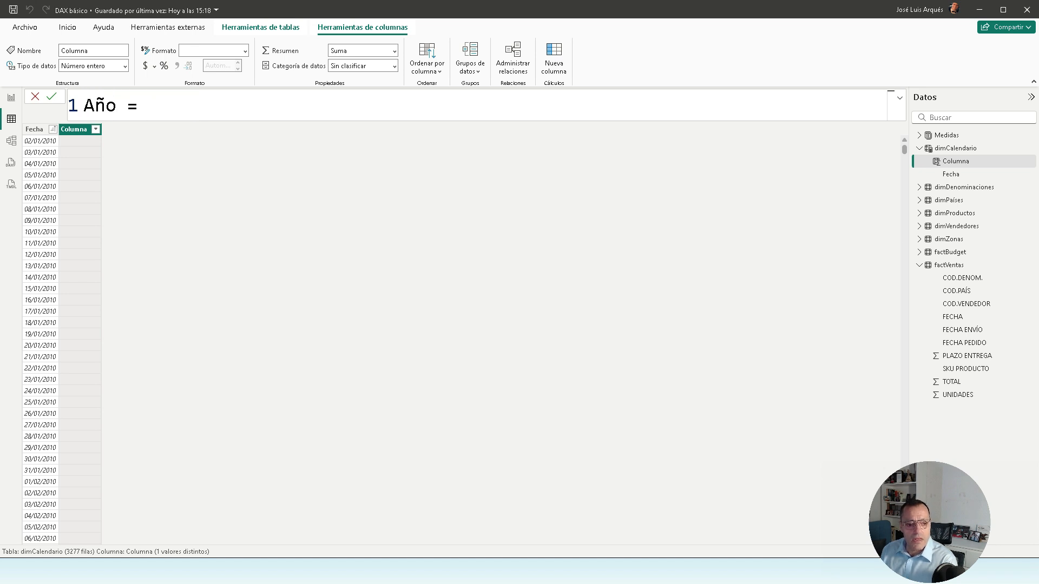
{"action": "type", "text": " YEAR("}
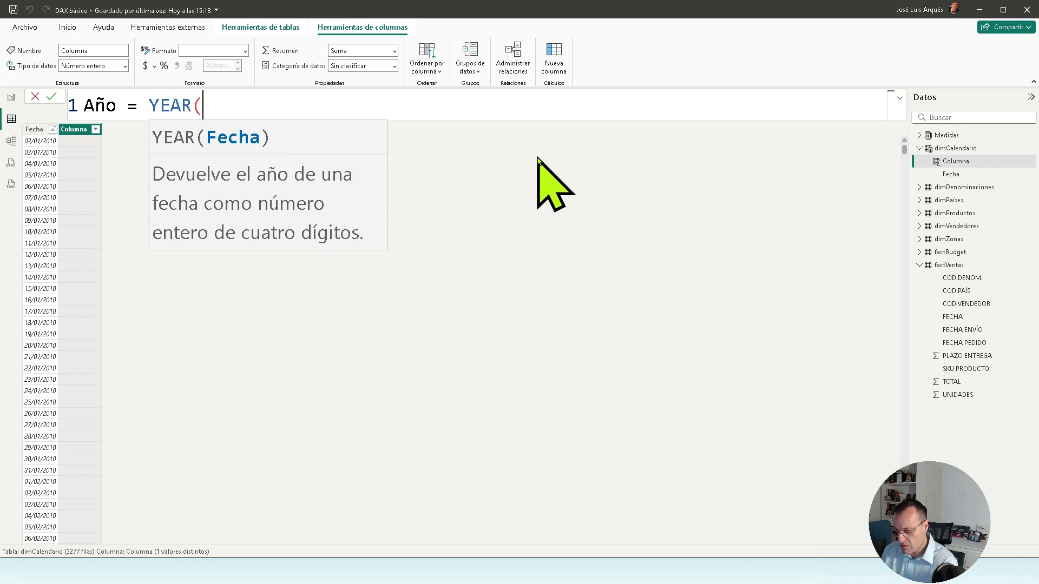
{"action": "type", "text": "fe"}
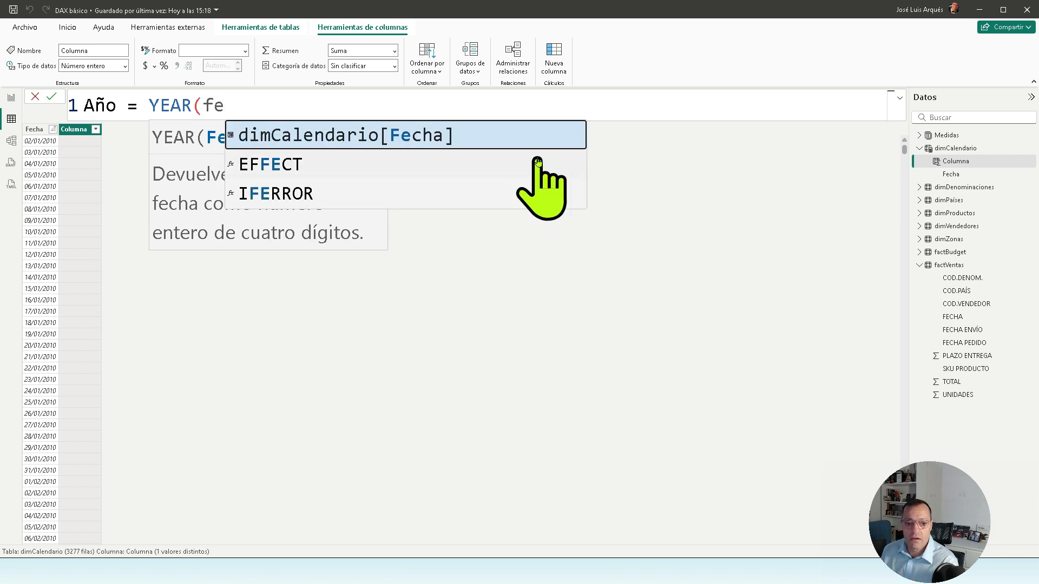
{"action": "left_click", "coordinate": [449, 140]}
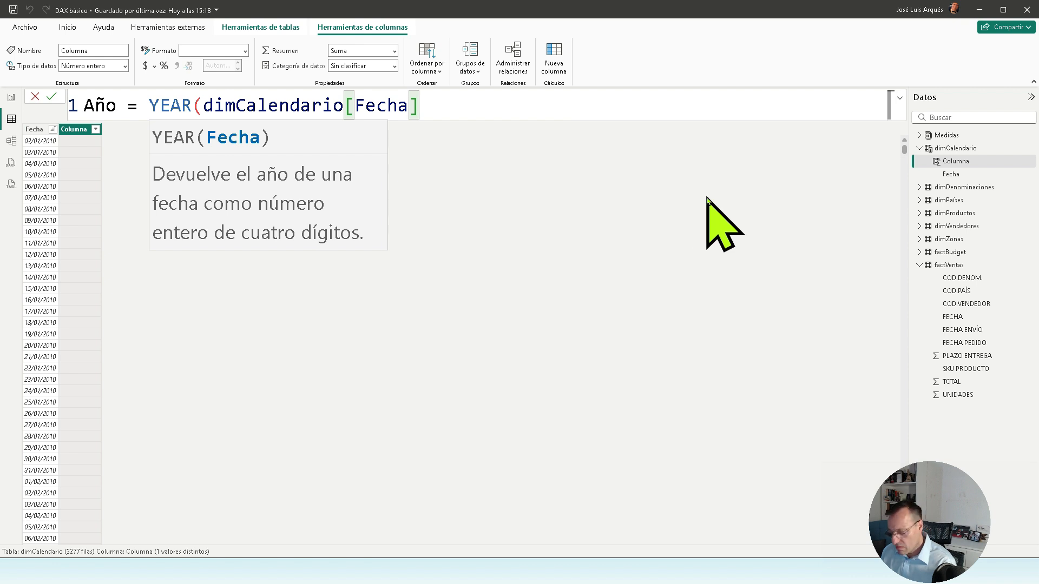
{"action": "type", "text": ")"}
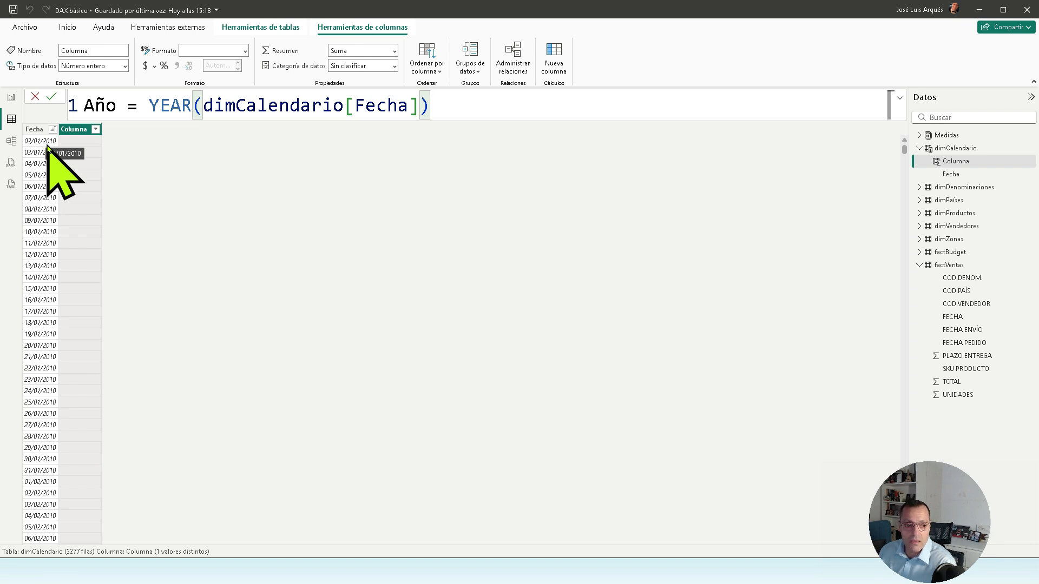
{"action": "left_click", "coordinate": [51, 97]}
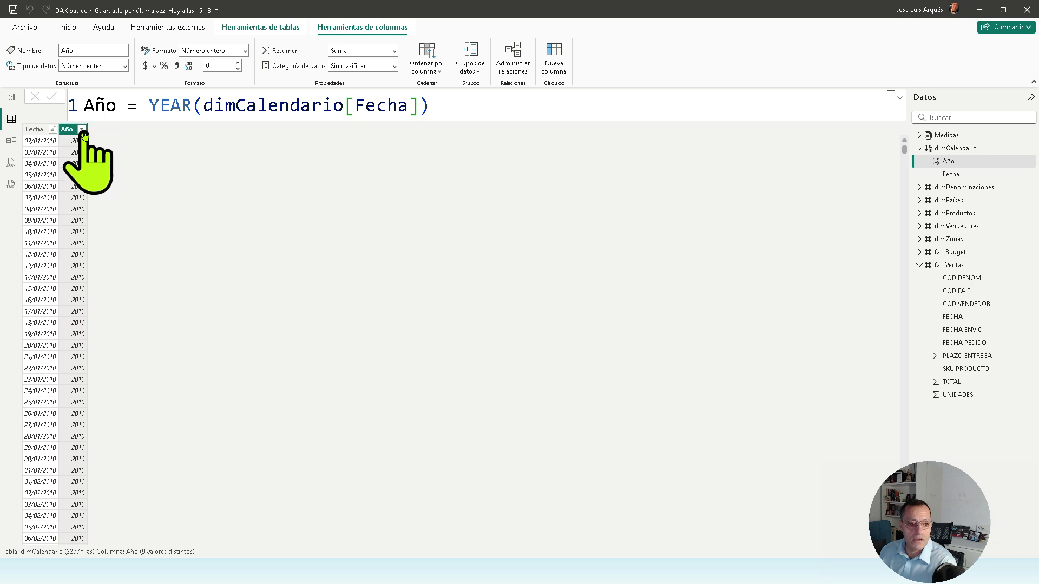
{"action": "left_click", "coordinate": [82, 130]}
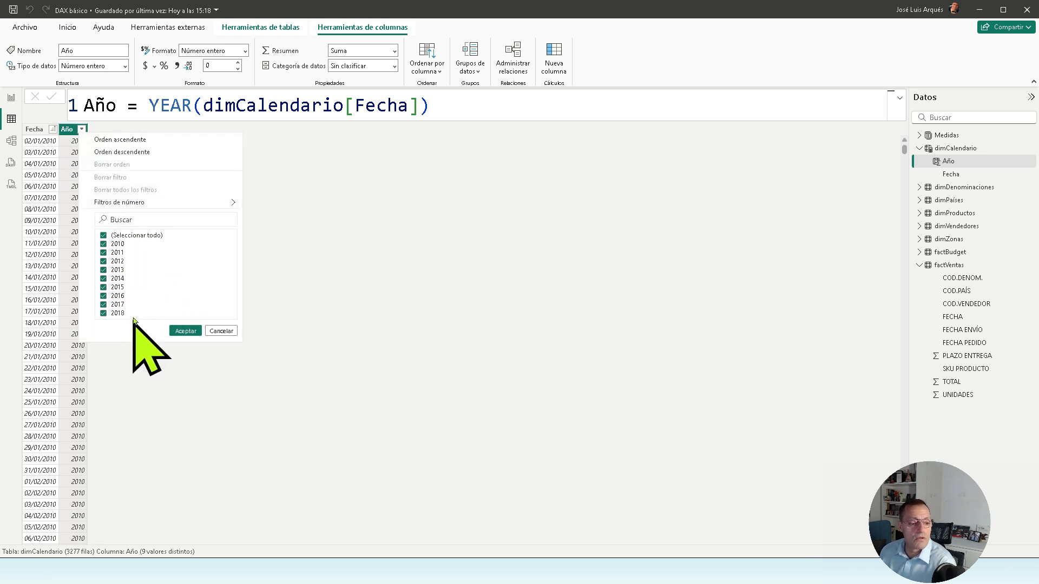
{"action": "left_click", "coordinate": [222, 331]}
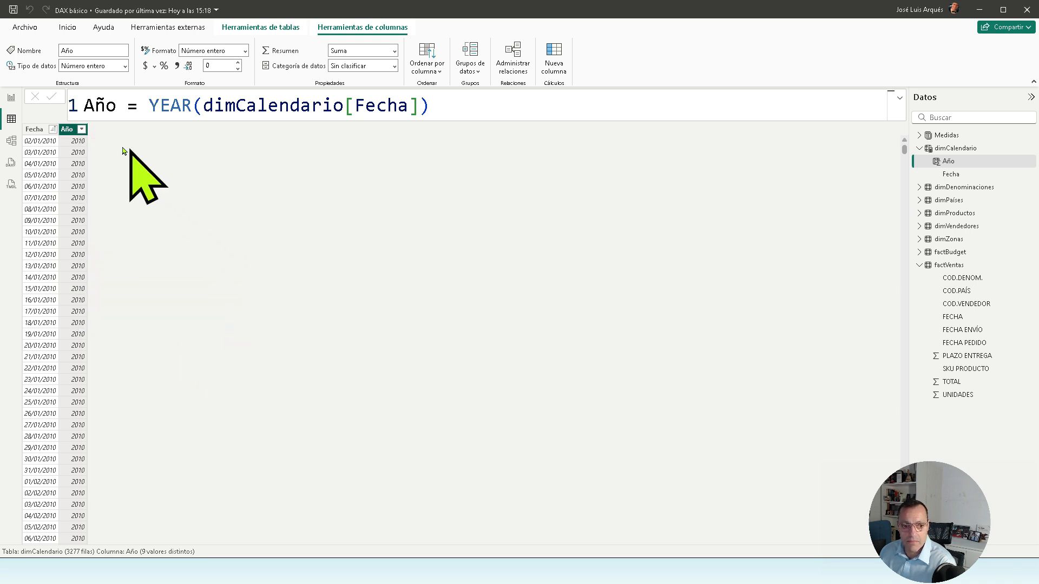
- Start another calculated column in dimCalendario and name it trimestre, in lowercase
{"action": "left_click", "coordinate": [555, 61]}
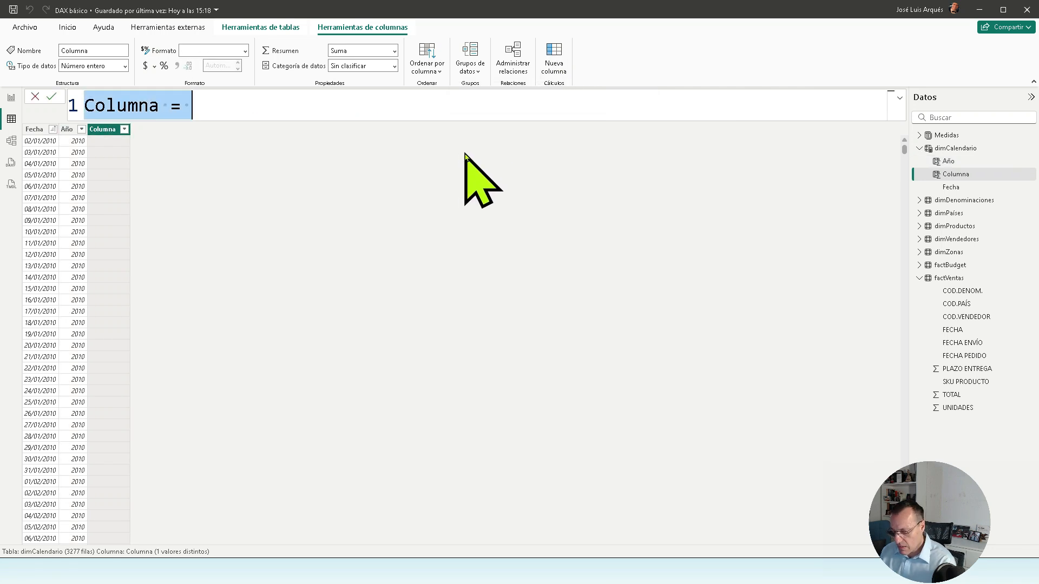
{"action": "type", "text": "Trimestre"}
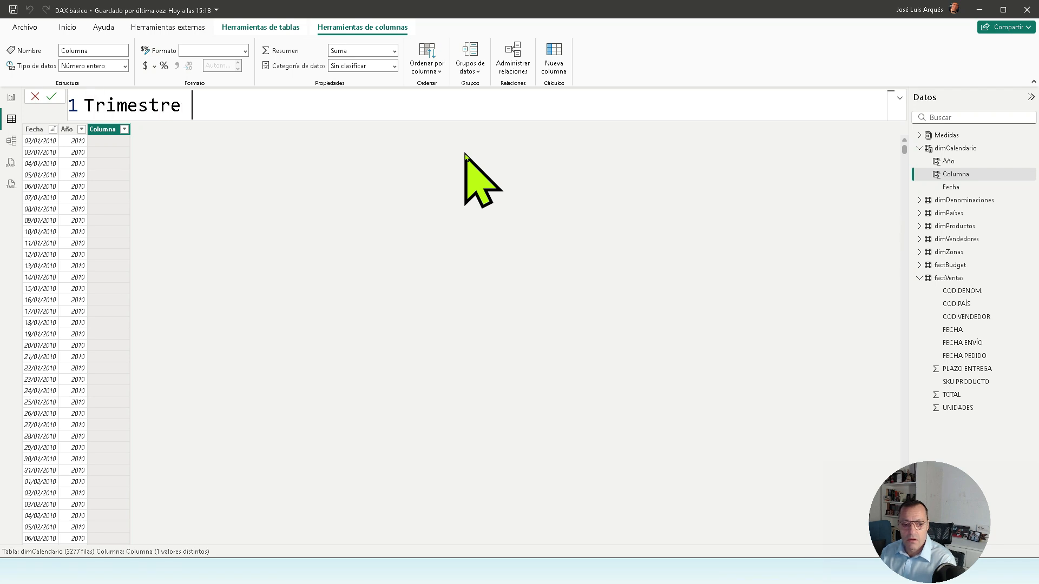
{"action": "key", "text": "shift+Home"}
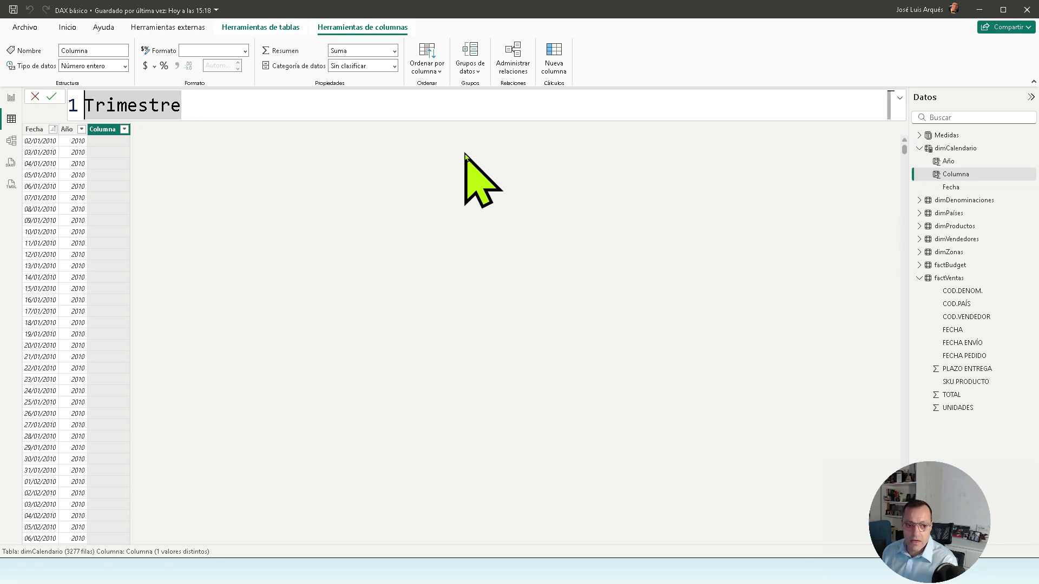
{"action": "key", "text": "Home"}
{"action": "type", "text": "t"}
{"action": "key", "text": "Delete"}
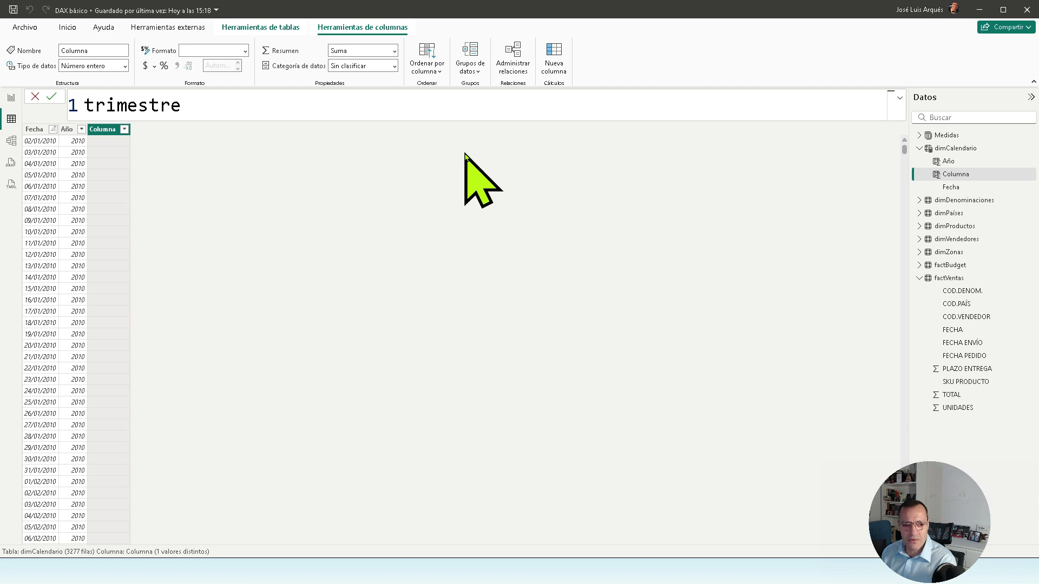
{"action": "key", "text": "End"}
{"action": "type", "text": "="}
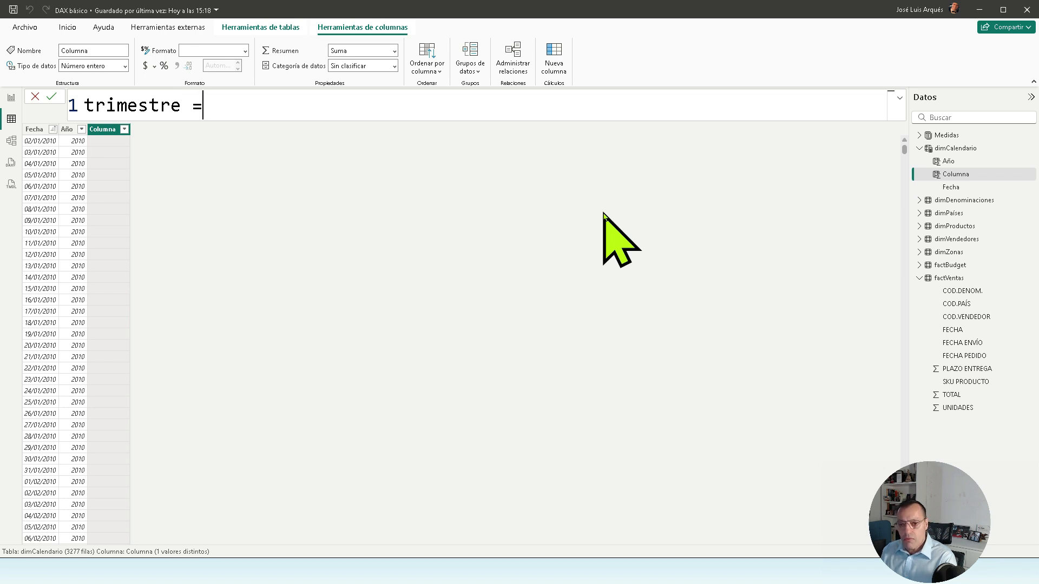
- Define the trimestre column as QUARTER(dimCalendario[Fecha]), commit it and check its list of distinct values
{"action": "type", "text": "QUARTE"}
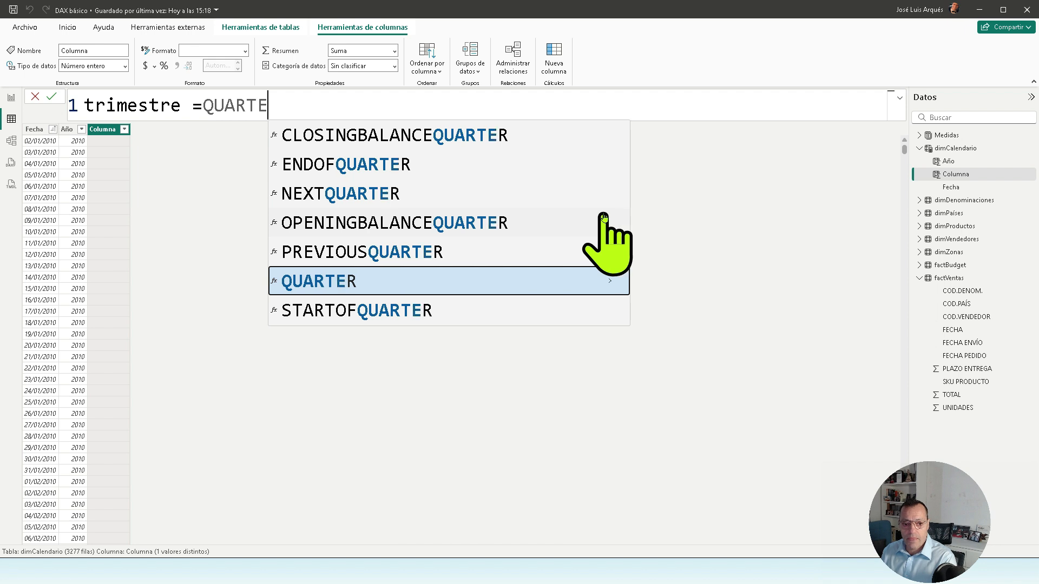
{"action": "key", "text": "Tab"}
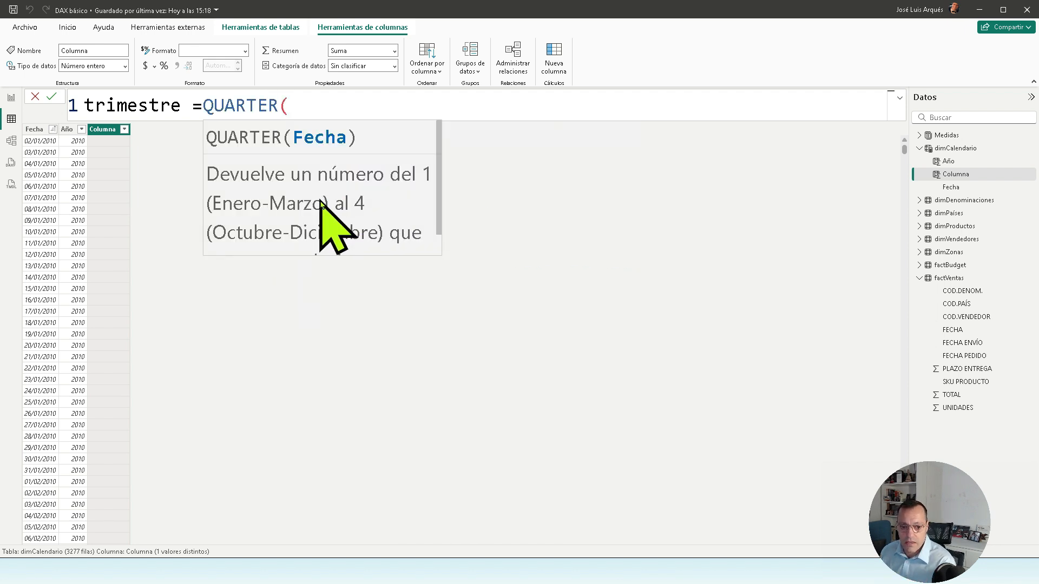
{"action": "scroll", "coordinate": [347, 238], "scroll_direction": "down", "scroll_amount": 1}
{"action": "scroll", "coordinate": [359, 248], "scroll_direction": "up", "scroll_amount": 1}
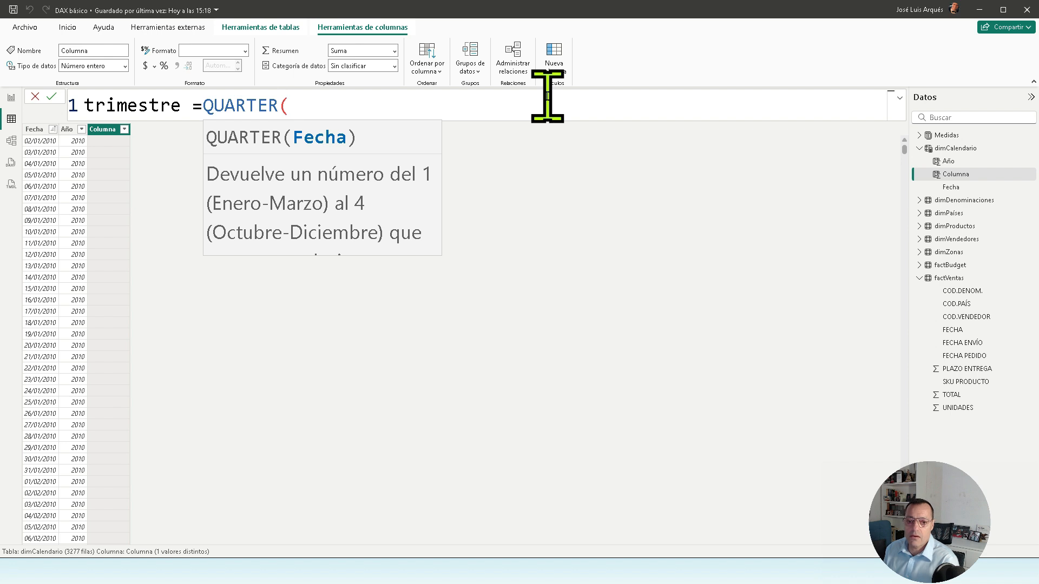
{"action": "type", "text": "fe"}
{"action": "key", "text": "Tab"}
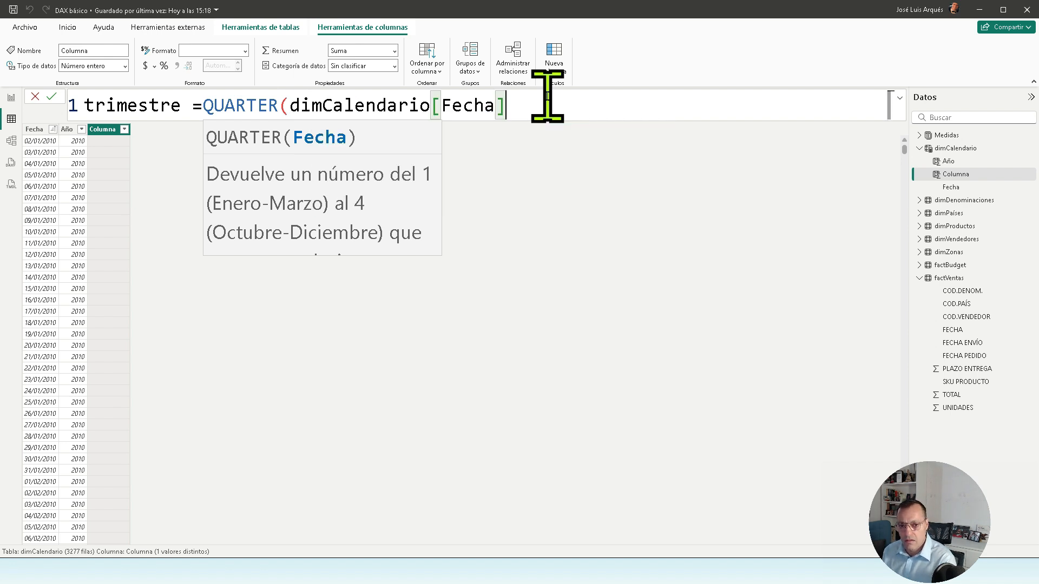
{"action": "type", "text": ")"}
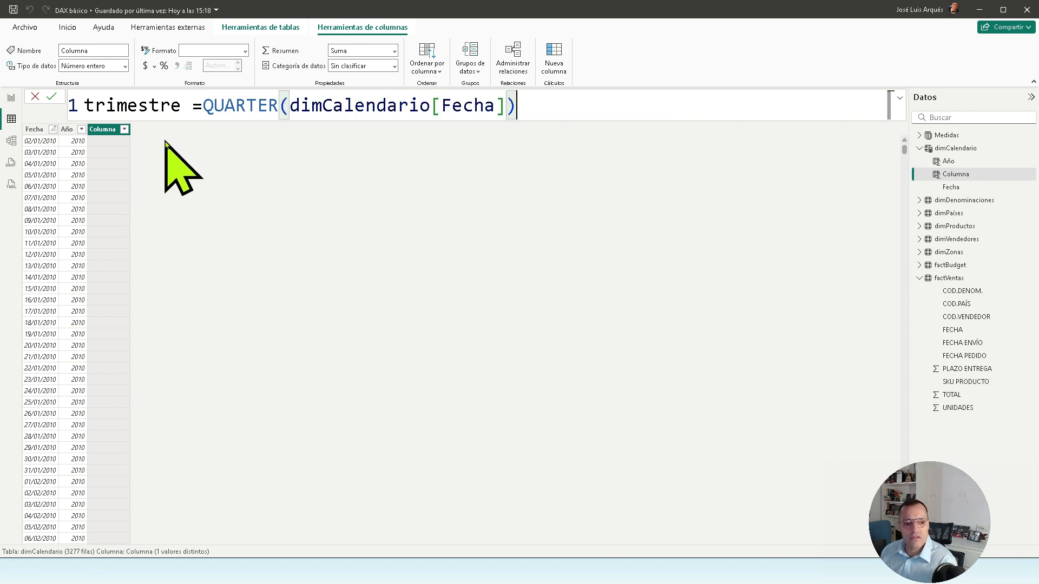
{"action": "left_click", "coordinate": [51, 96]}
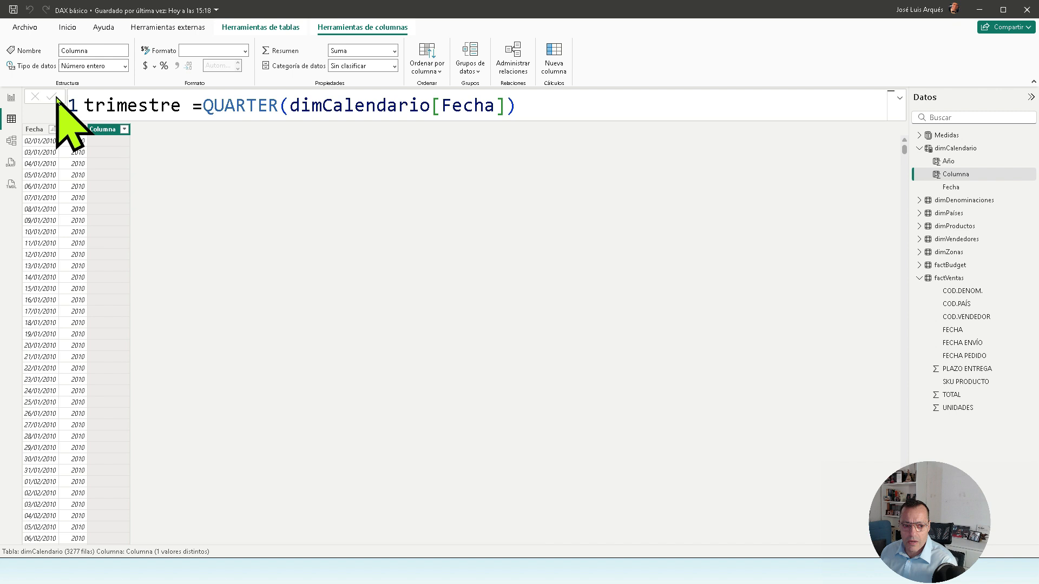
{"action": "left_click", "coordinate": [127, 129]}
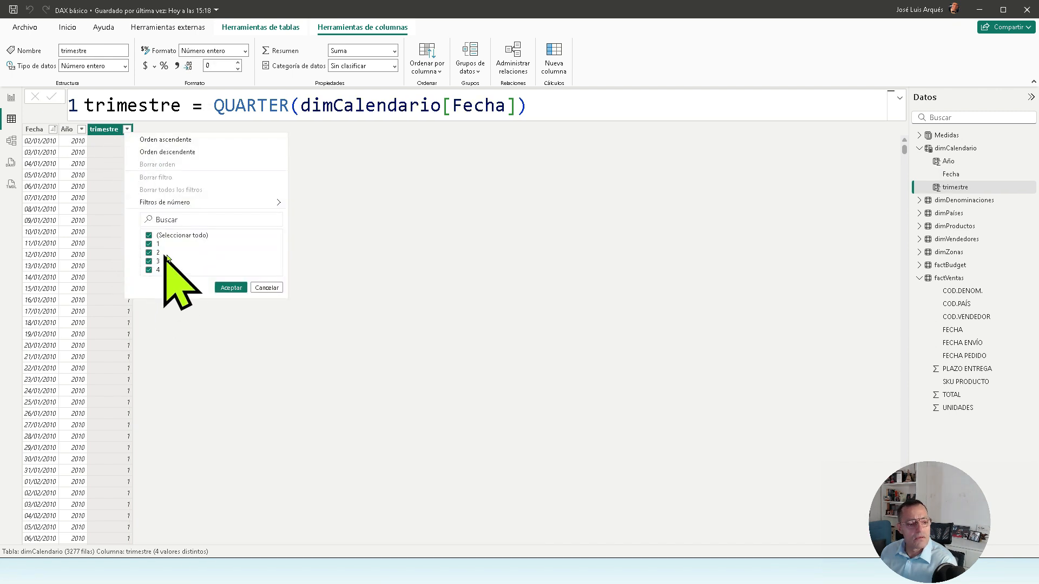
{"action": "left_click", "coordinate": [267, 287]}
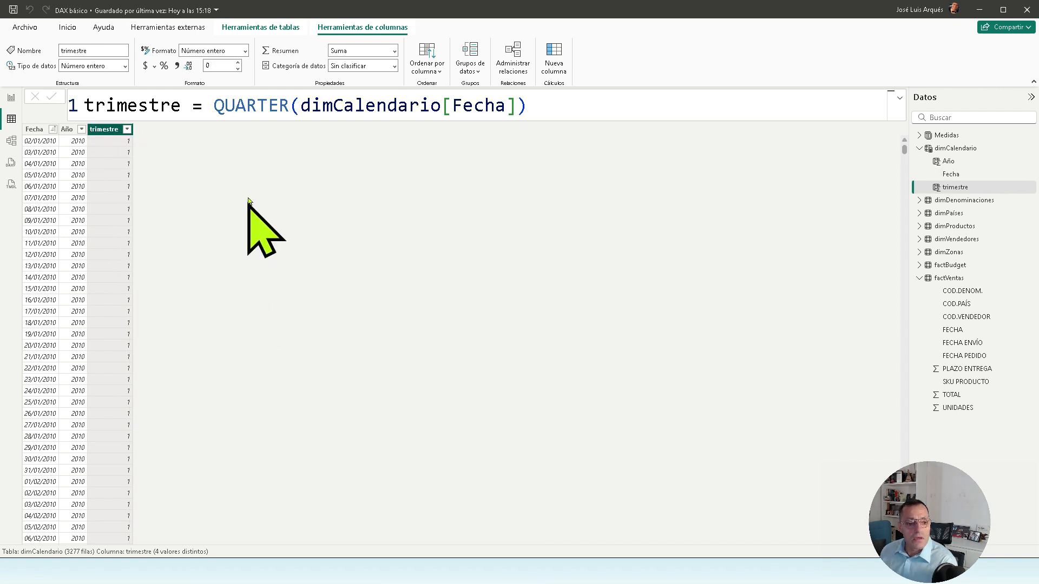
- Prefix the trimestre formula with "Q" & so it reads "Q" & QUARTER(dimCalendario[Fecha]), and commit it
{"action": "left_click", "coordinate": [214, 106]}
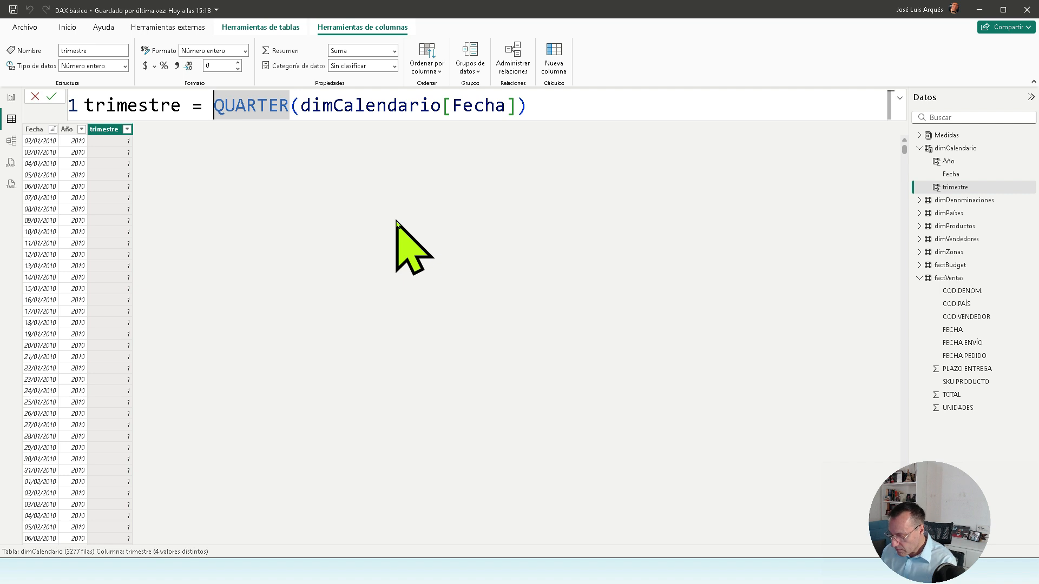
{"action": "type", "text": "\"Q"}
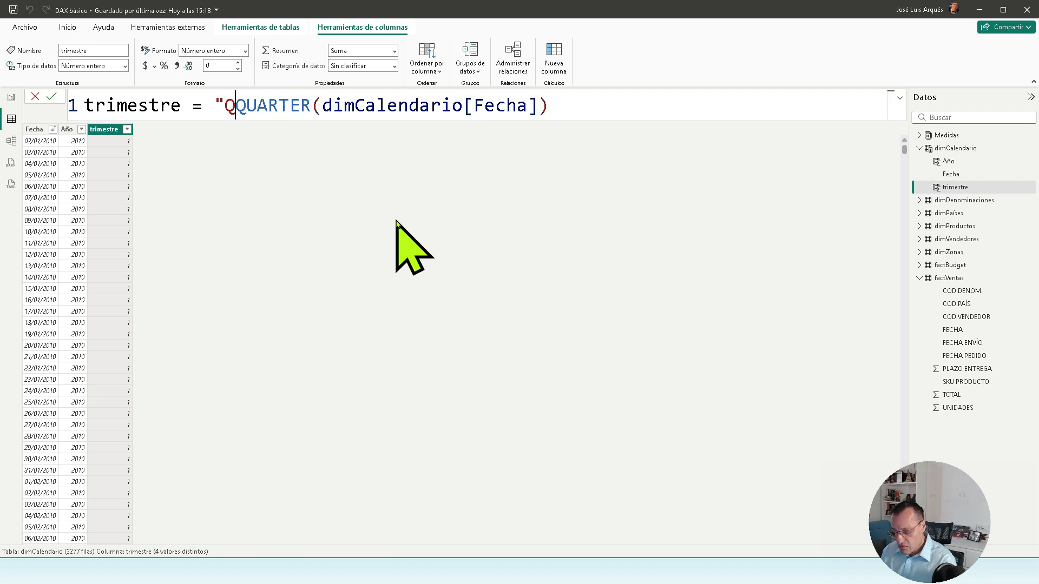
{"action": "type", "text": "\" &"}
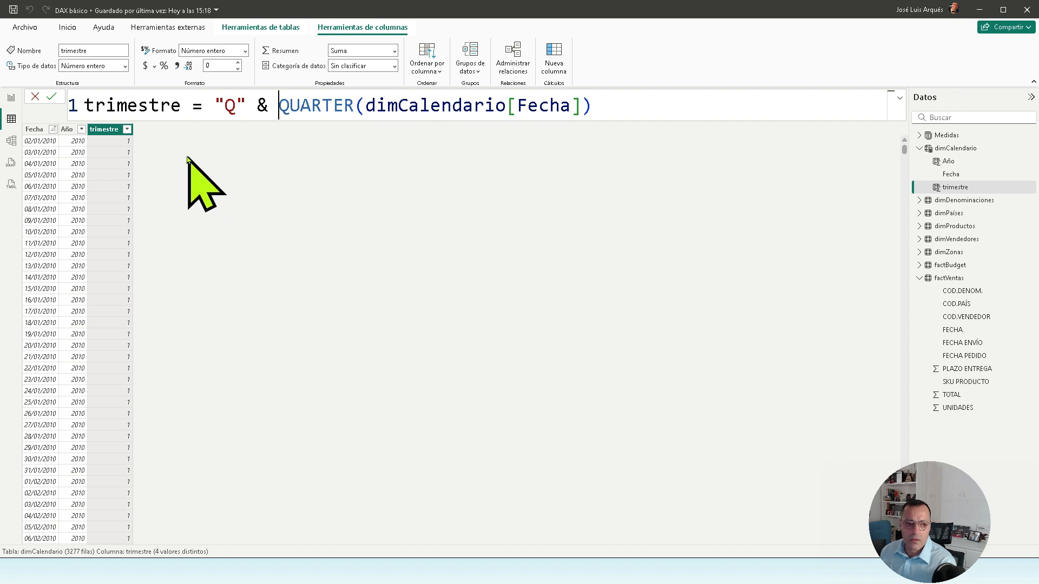
{"action": "left_click", "coordinate": [53, 98]}
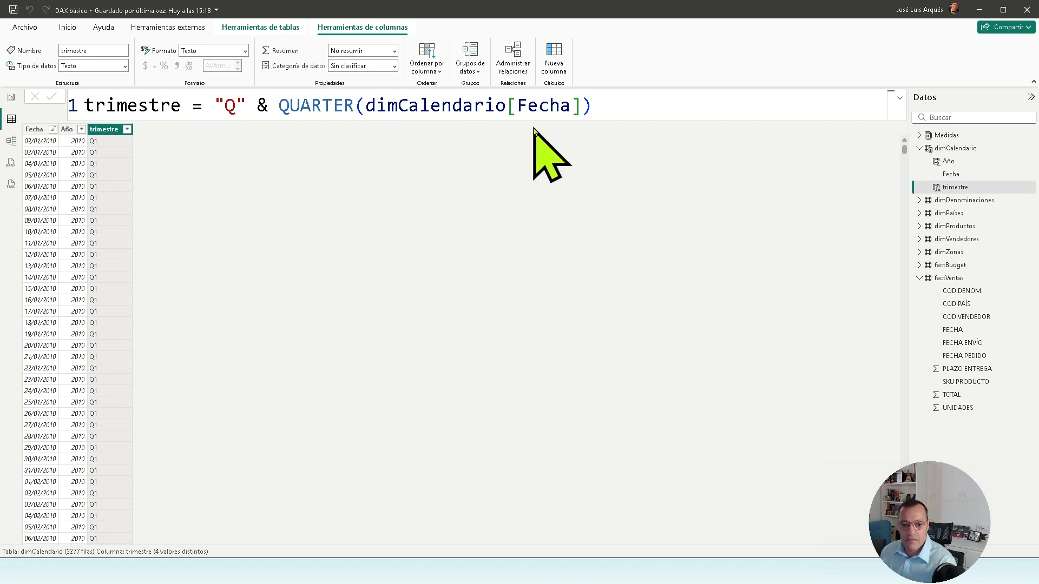
- Rewrite the trimestre formula as "Q" & FORMAT(dimCalendario[Fecha], "Q") and commit it
{"action": "left_click_drag", "start_coordinate": [279, 106], "coordinate": [365, 106]}
{"action": "key", "text": "shift+Left"}
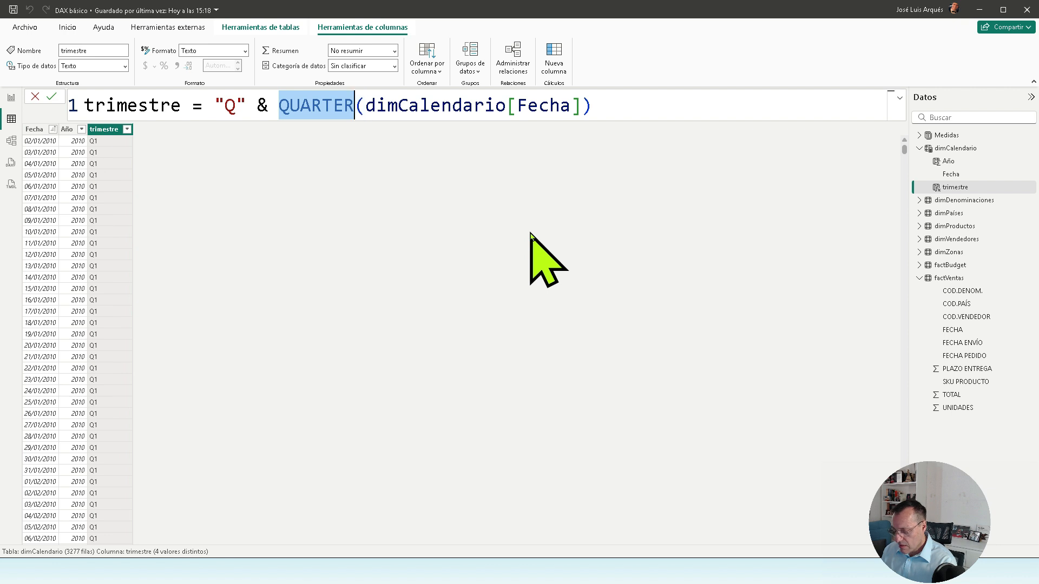
{"action": "type", "text": "FORMAT"}
{"action": "key", "text": "End"}
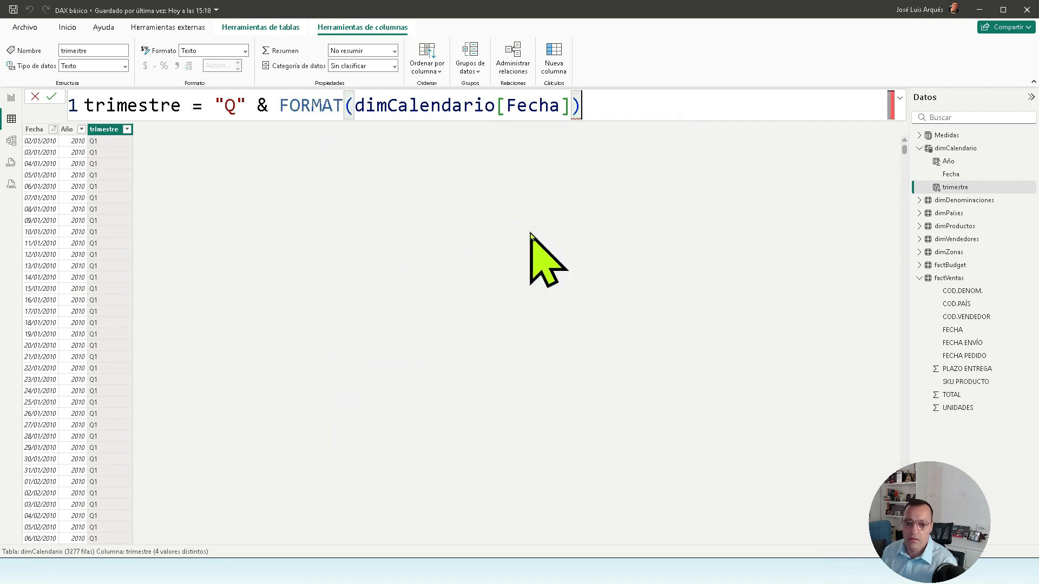
{"action": "type", "text": ", \"Q\""}
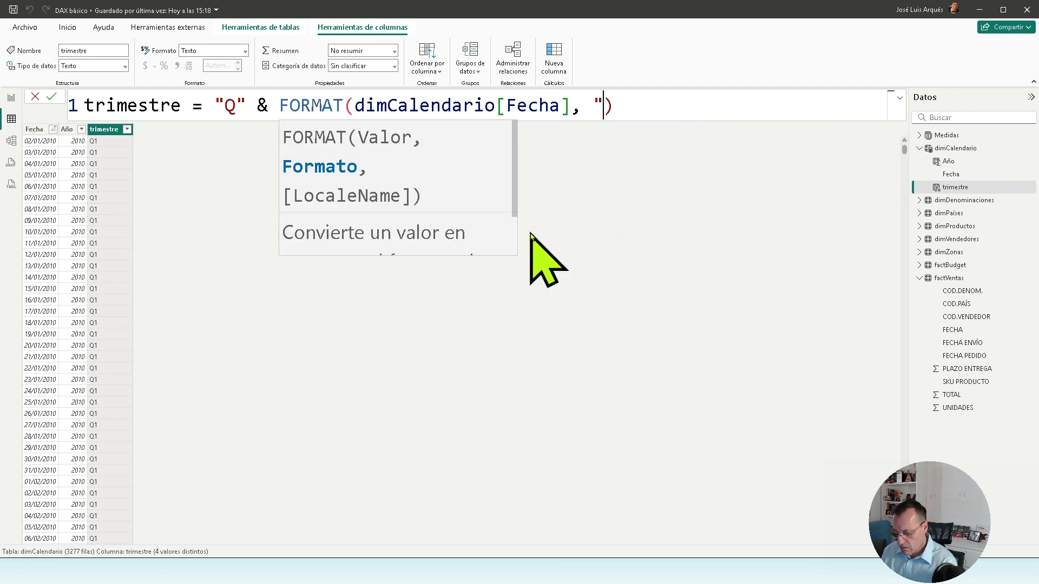
{"action": "key", "text": "Return"}
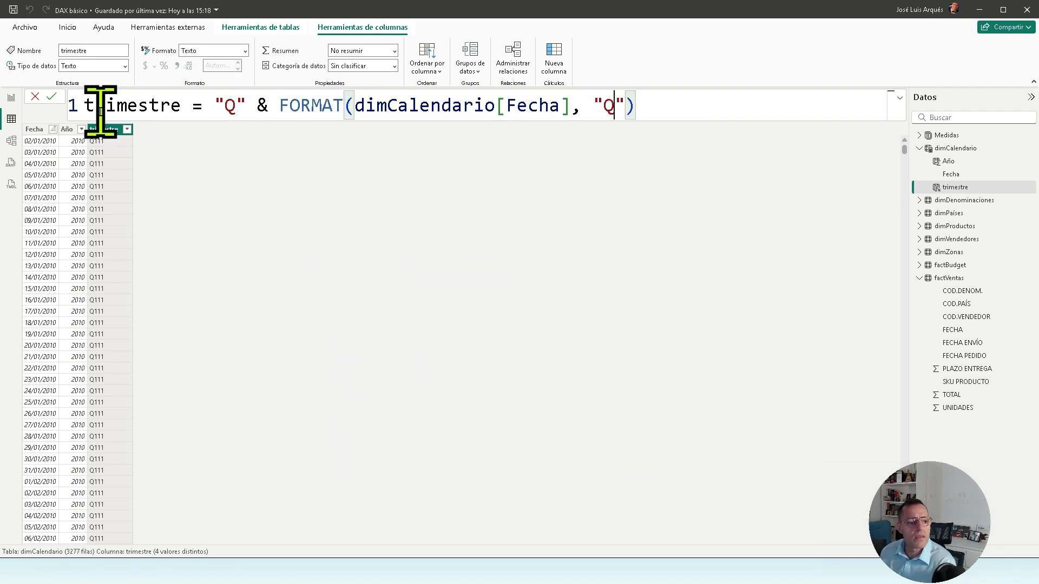
{"action": "left_click", "coordinate": [51, 96]}
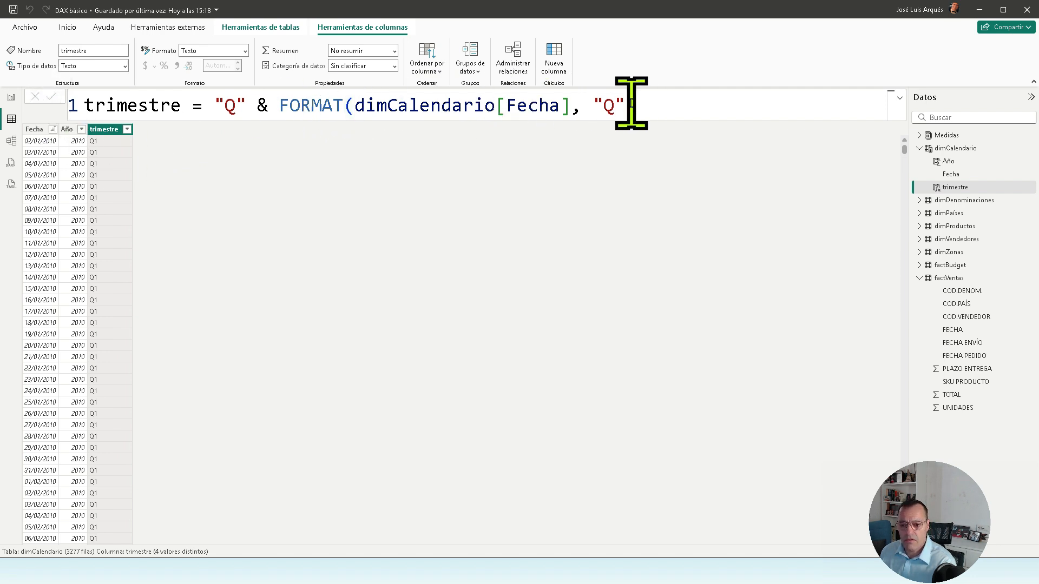
- Replace the FORMAT part of the trimestre formula with QUARTER(dimCalendario[Fecha]), keeping the "Q" & prefix, and commit it
{"action": "left_click_drag", "start_coordinate": [280, 105], "coordinate": [657, 86]}
{"action": "type", "text": "W"}
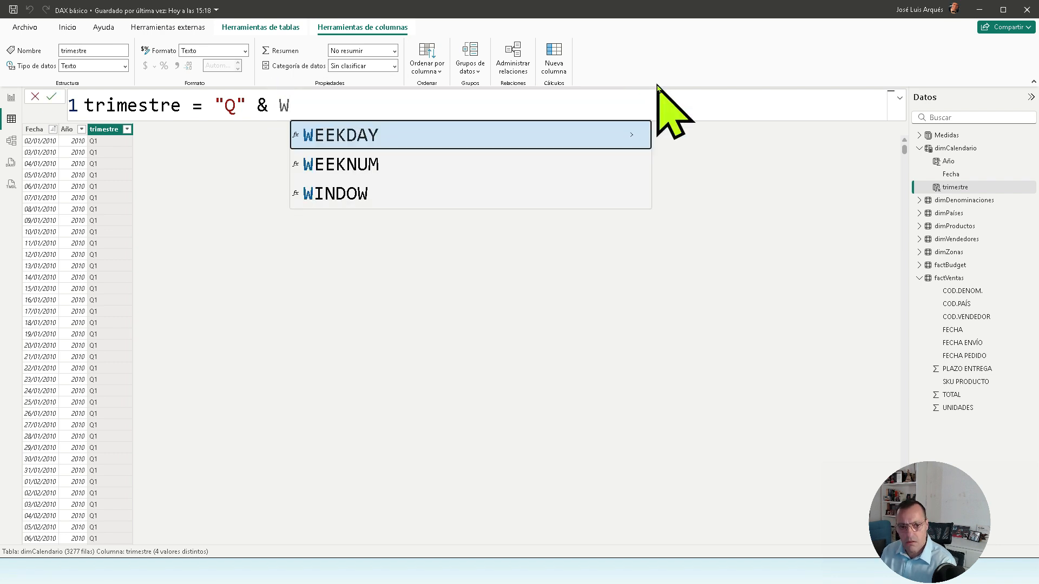
{"action": "key", "text": "BackSpace"}
{"action": "type", "text": "QUART"}
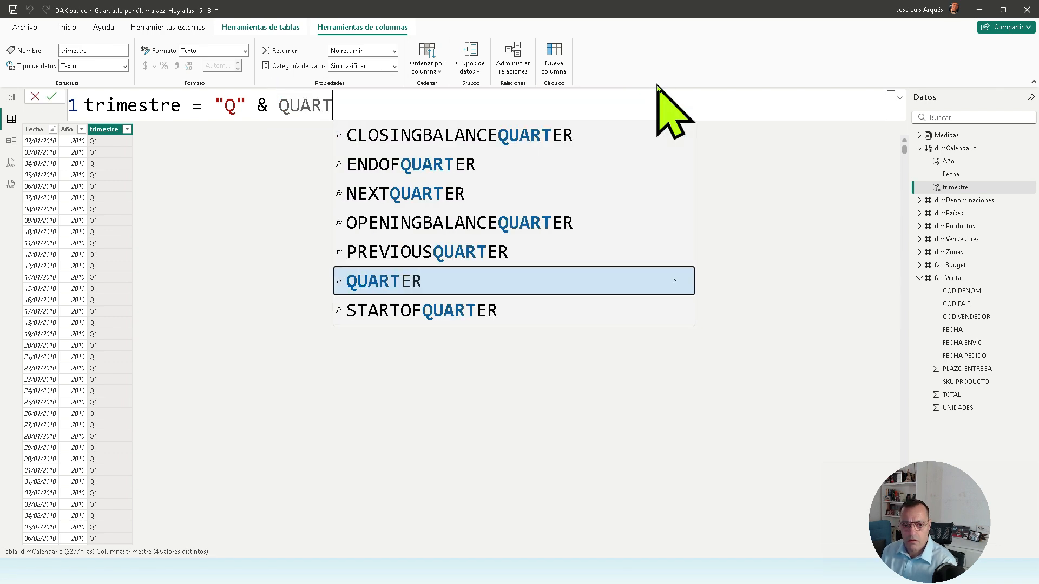
{"action": "type", "text": "ER(fecha"}
{"action": "key", "text": "Tab"}
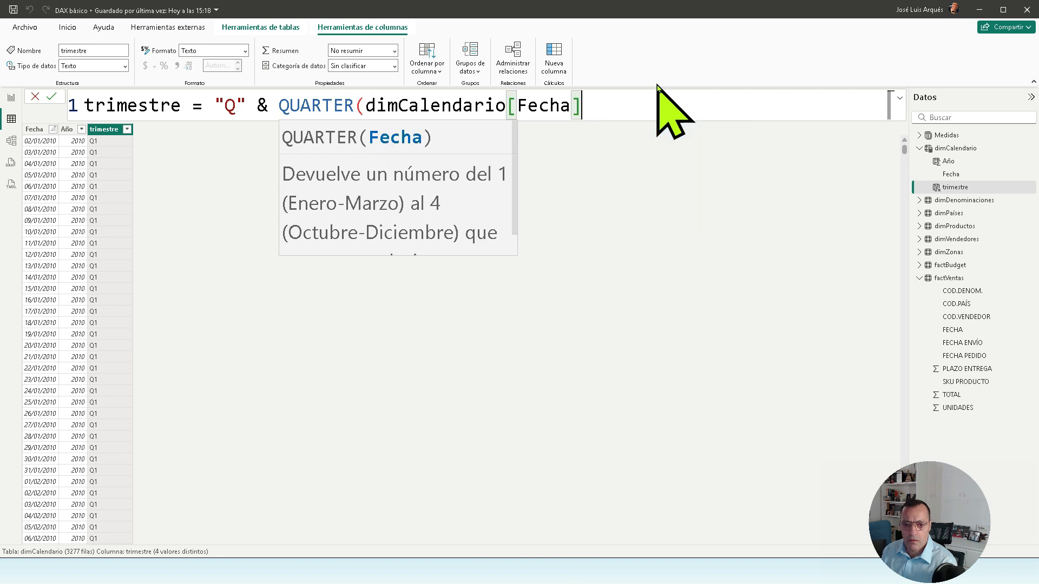
{"action": "type", "text": "="}
{"action": "key", "text": "BackSpace"}
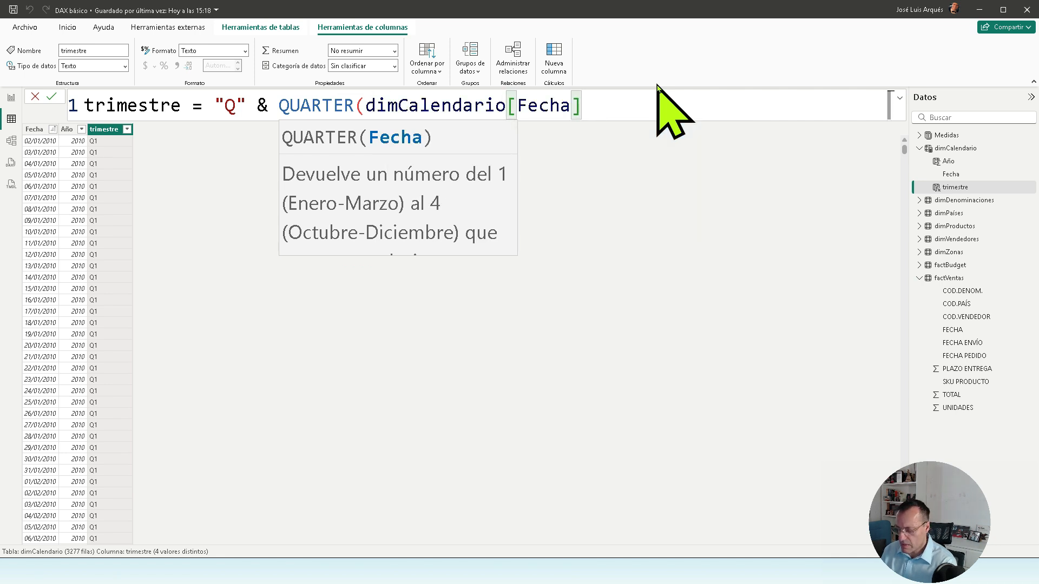
{"action": "type", "text": ")"}
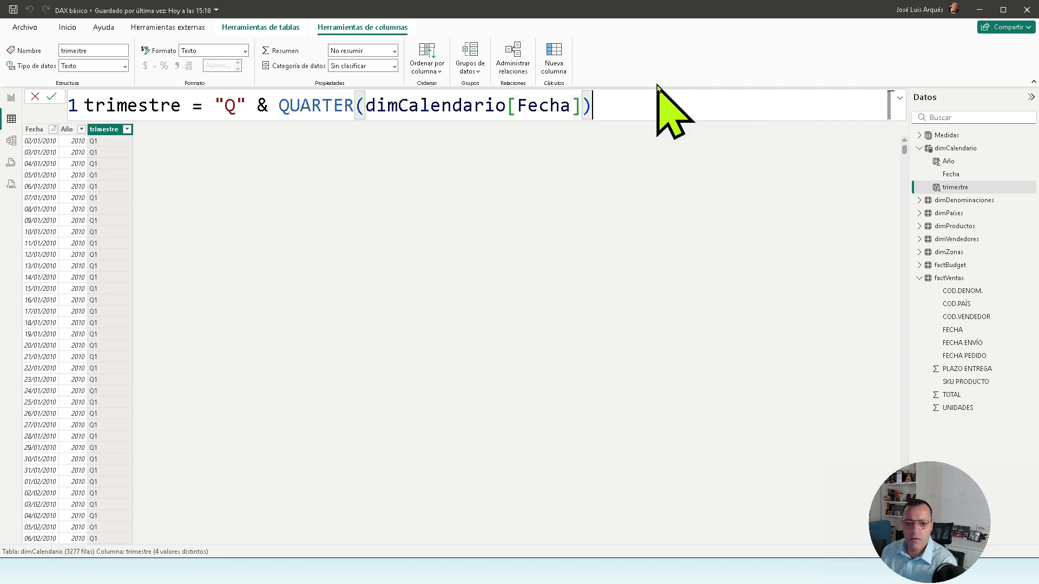
{"action": "left_click", "coordinate": [52, 97]}
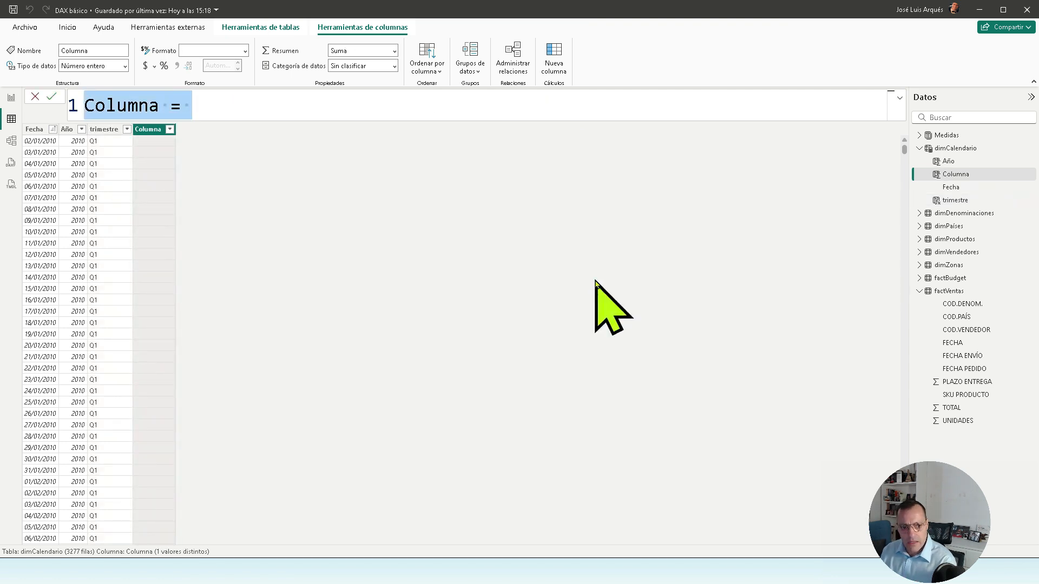
- Add a calculated column nmes = MONTH(dimCalendario[Fecha]) to dimCalendario
{"action": "type", "text": "nmes="}
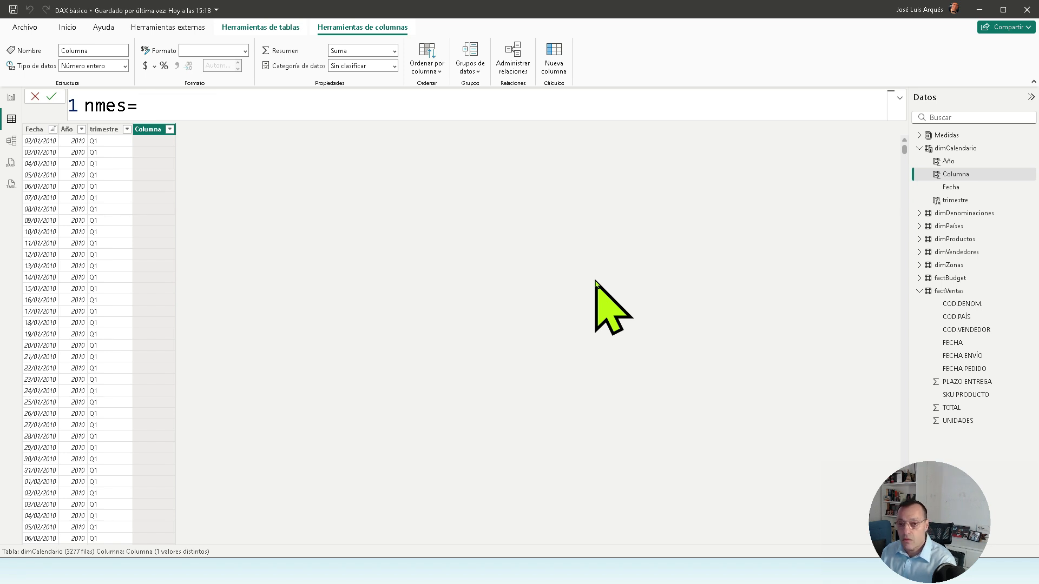
{"action": "type", "text": "MONTH("}
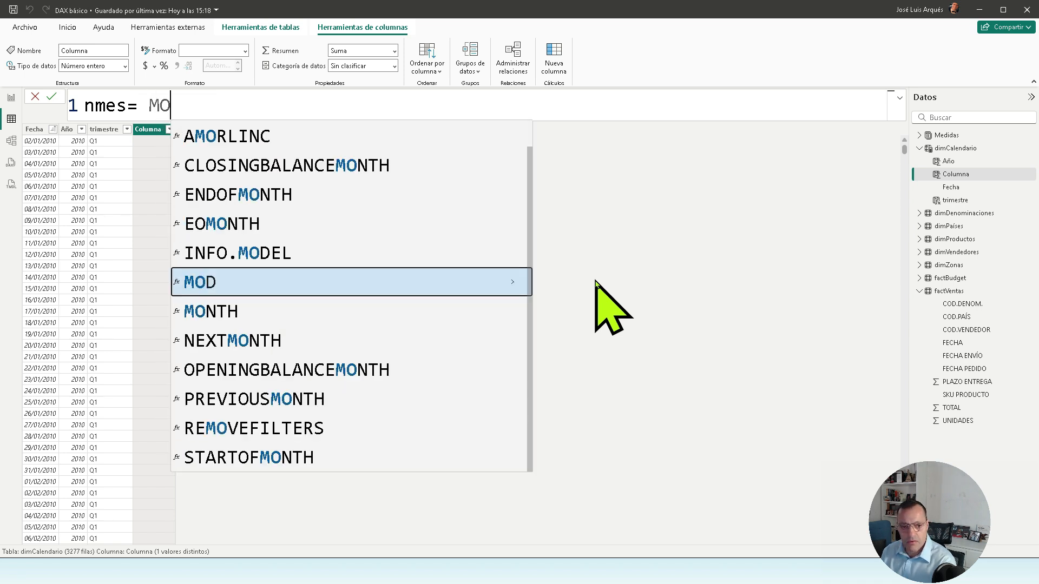
{"action": "key", "text": "BackSpace"}
{"action": "type", "text": "("}
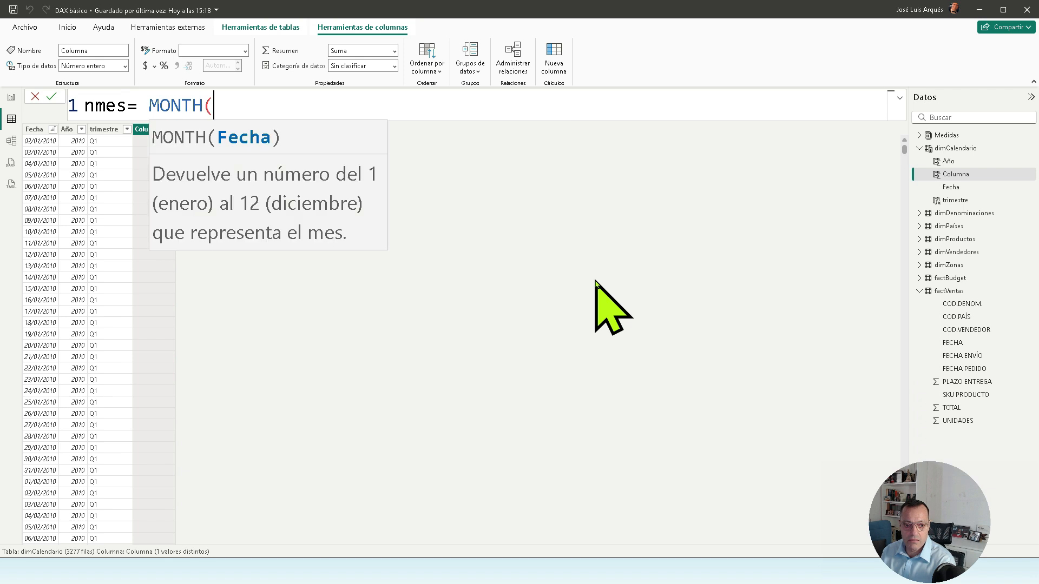
{"action": "type", "text": "dimCalendario[Fecha])"}
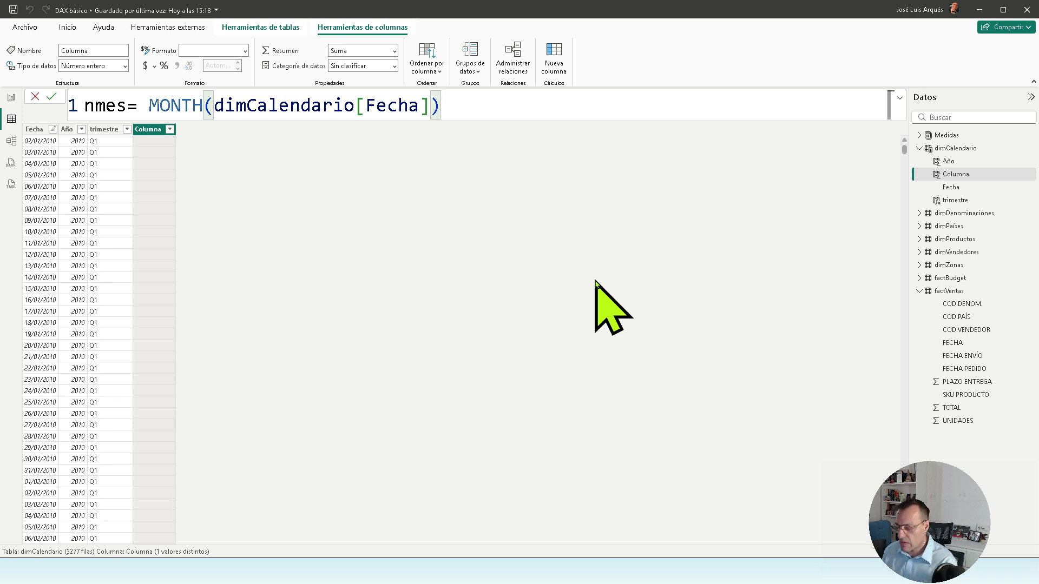
{"action": "left_click", "coordinate": [48, 98]}
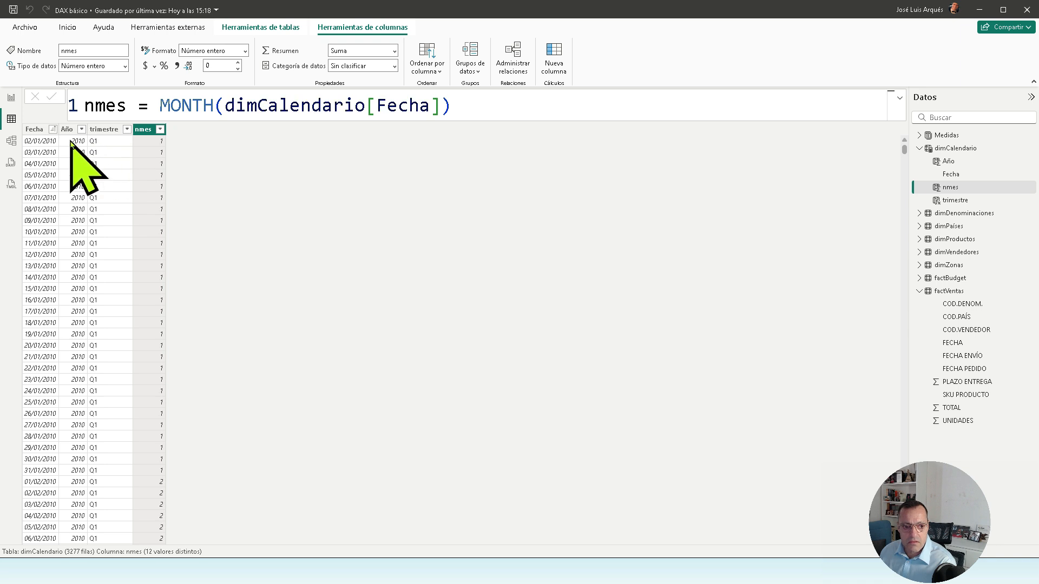
- Rename the Año column of dimCalendario to año, in lowercase
{"action": "left_click", "coordinate": [73, 130]}
{"action": "left_click_drag", "start_coordinate": [95, 108], "coordinate": [82, 110]}
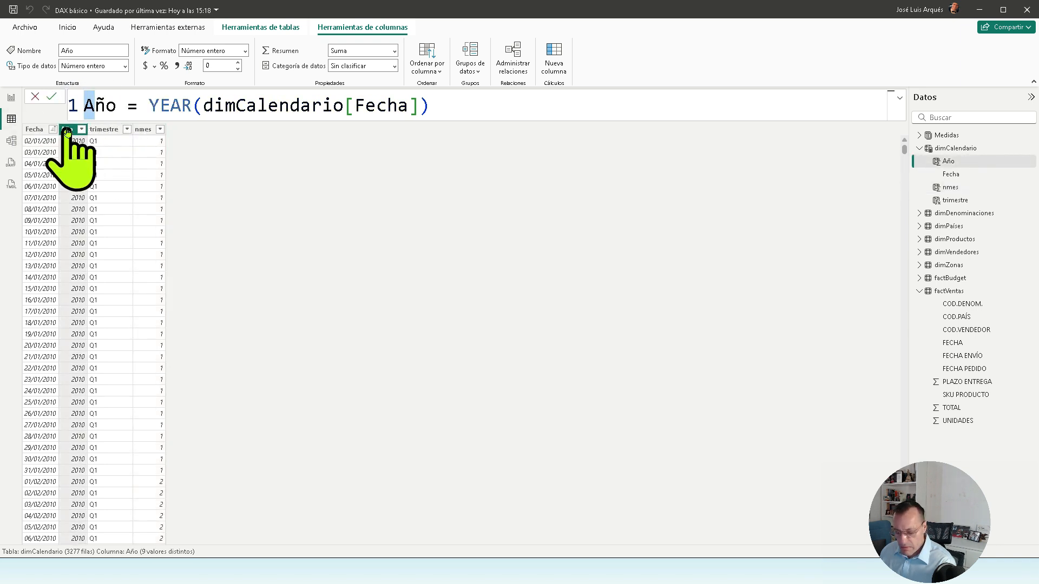
{"action": "type", "text": "a"}
{"action": "left_click", "coordinate": [51, 97]}
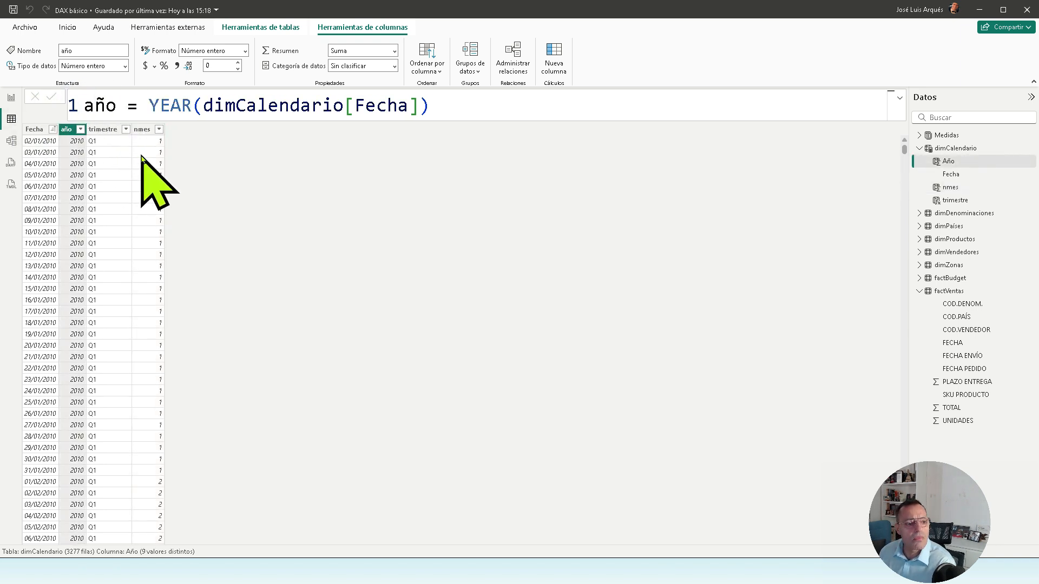
- Start a new calculated column in dimCalendario with the formula mes = FORMAT(dimCalendario[Fecha], "MMM", "ES")
{"action": "left_click", "coordinate": [158, 129]}
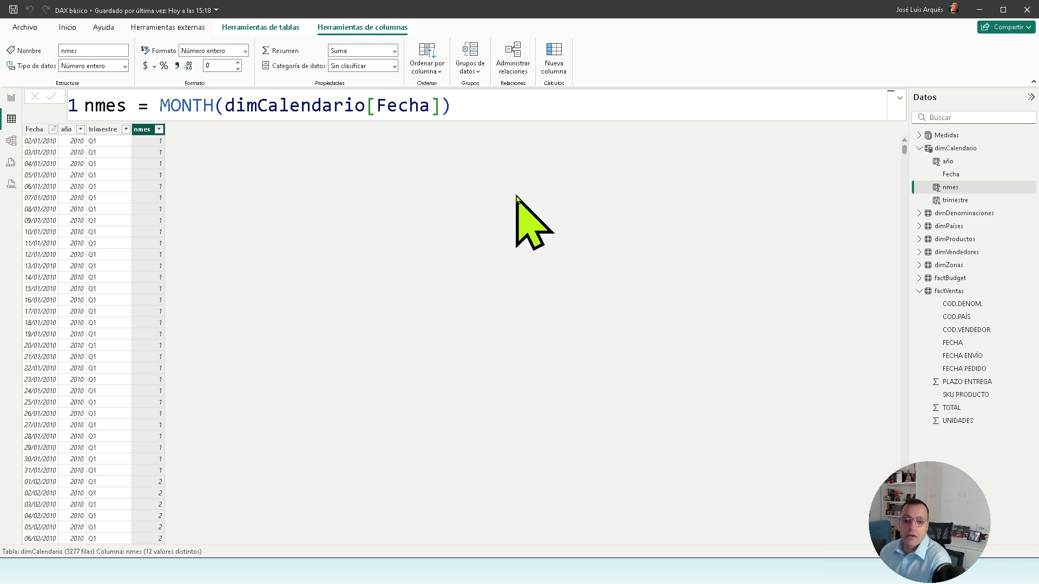
{"action": "left_click", "coordinate": [560, 54]}
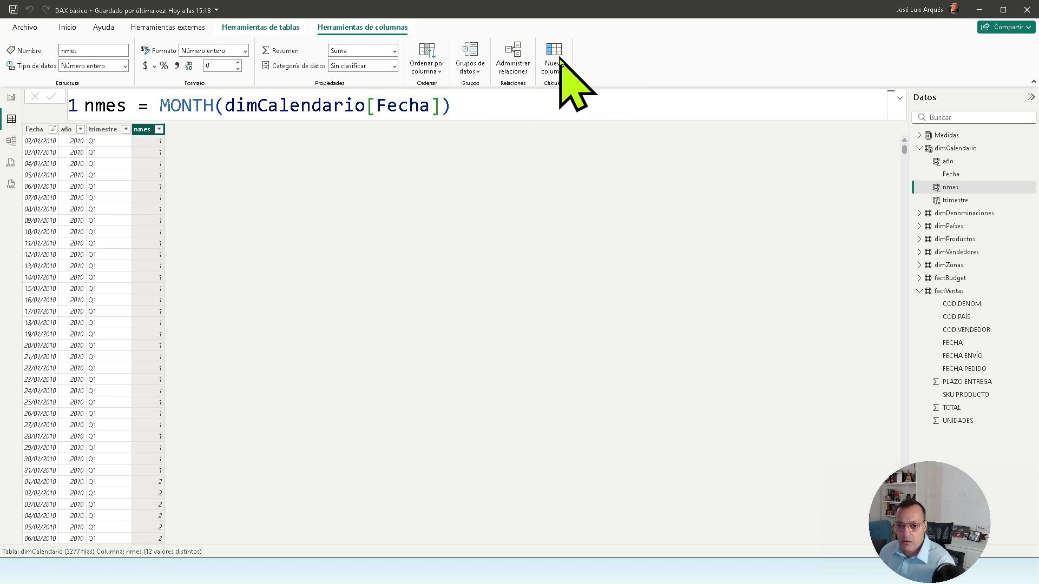
{"action": "type", "text": "mes "}
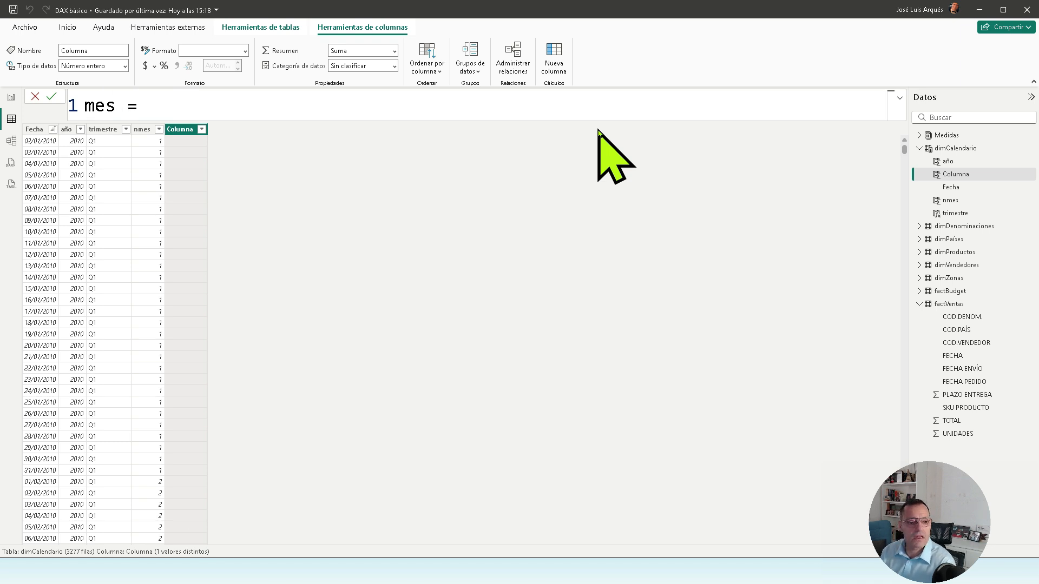
{"action": "type", "text": "=FORMAT("}
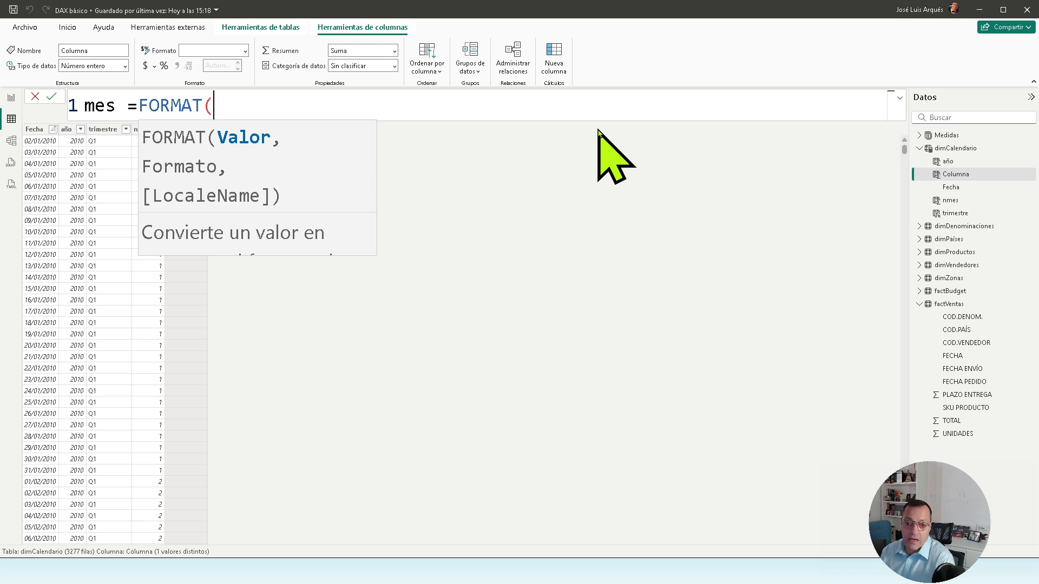
{"action": "type", "text": "fe"}
{"action": "key", "text": "Tab"}
{"action": "type", "text": ","}
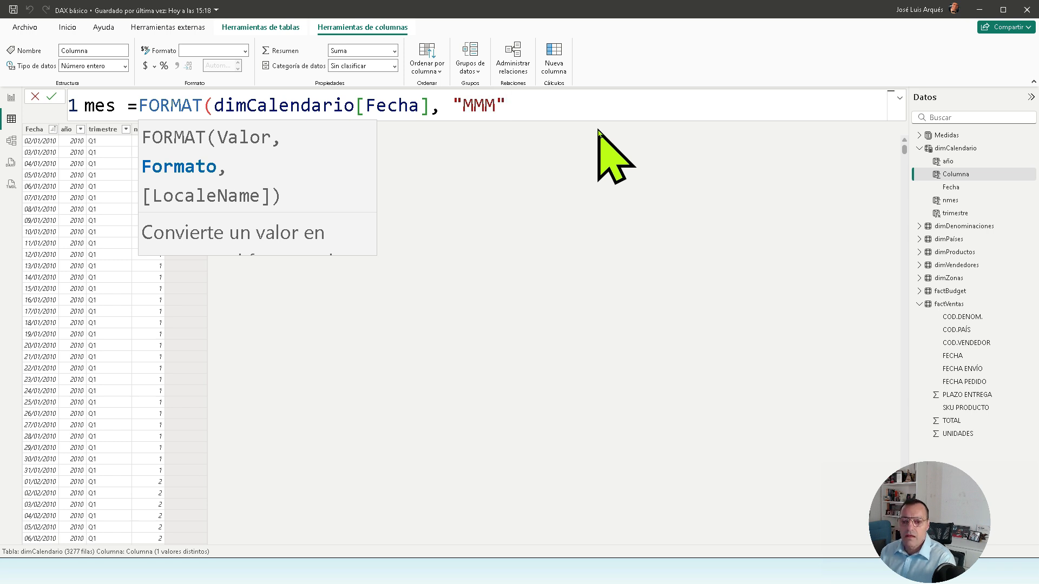
{"action": "type", "text": "\"MMM\", "}
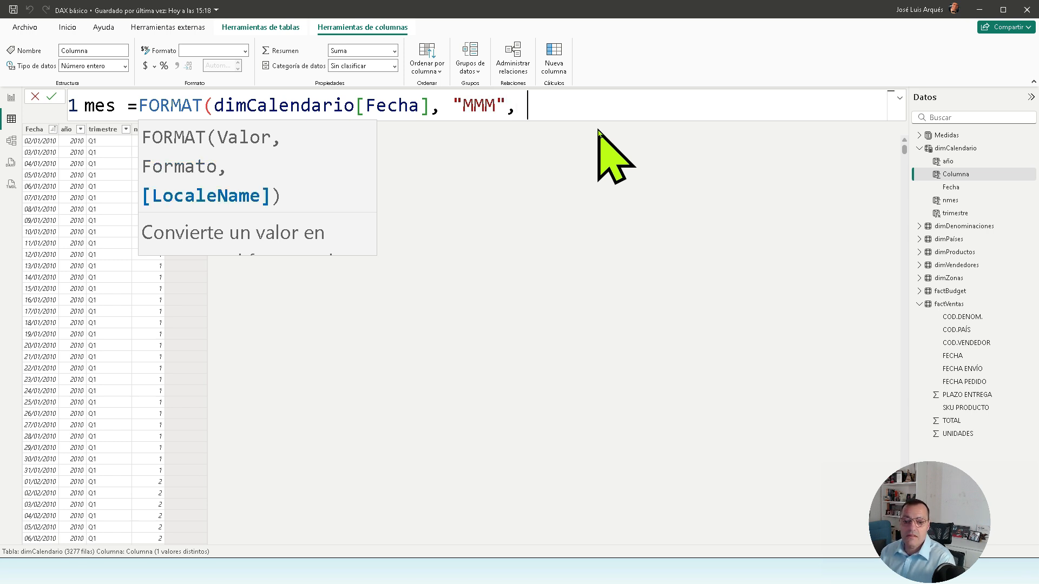
{"action": "type", "text": "\"ES\")"}
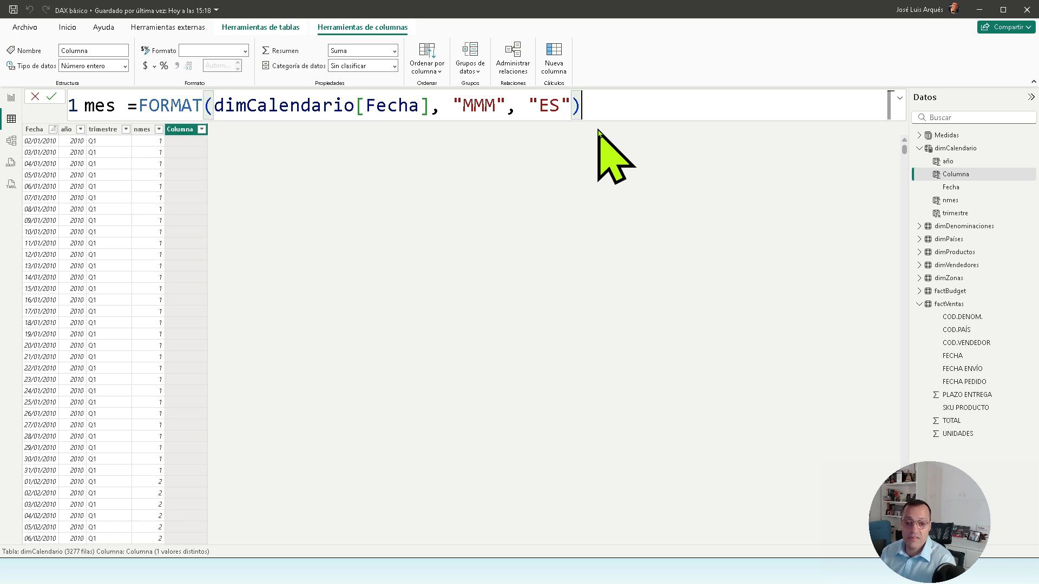
- Remove and re-enter the "ES" locale argument of the mes formula, and commit the column
{"action": "key", "text": "BackSpace"}
{"action": "key", "text": "BackSpace"}
{"action": "key", "text": "BackSpace"}
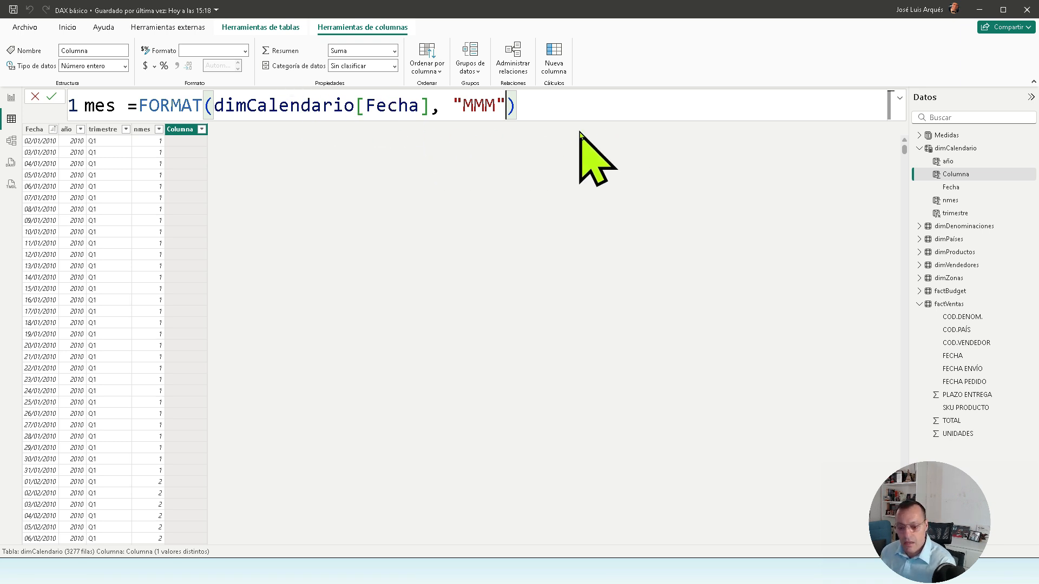
{"action": "type", "text": ", \"E"}
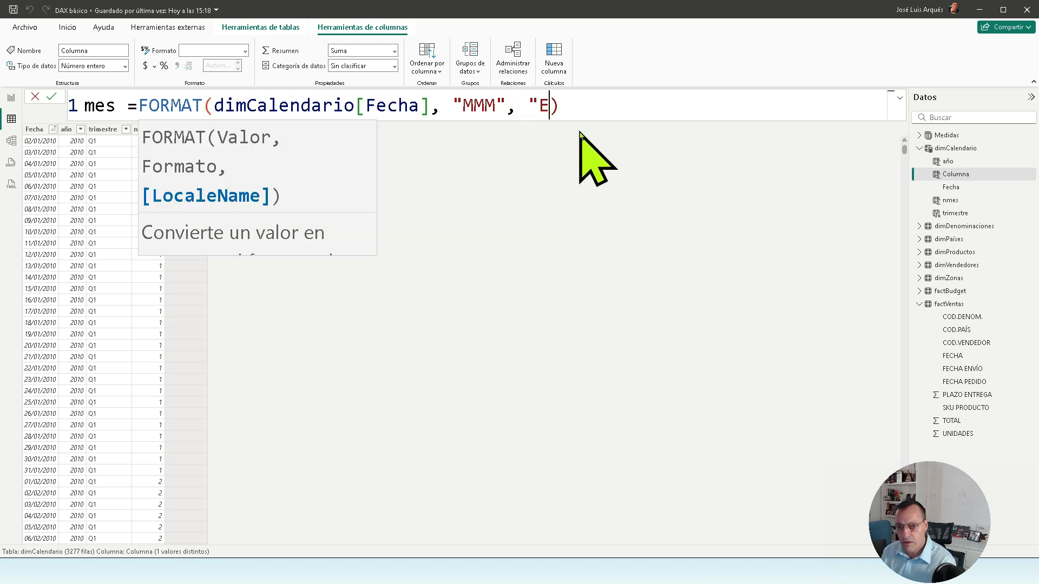
{"action": "type", "text": "S\""}
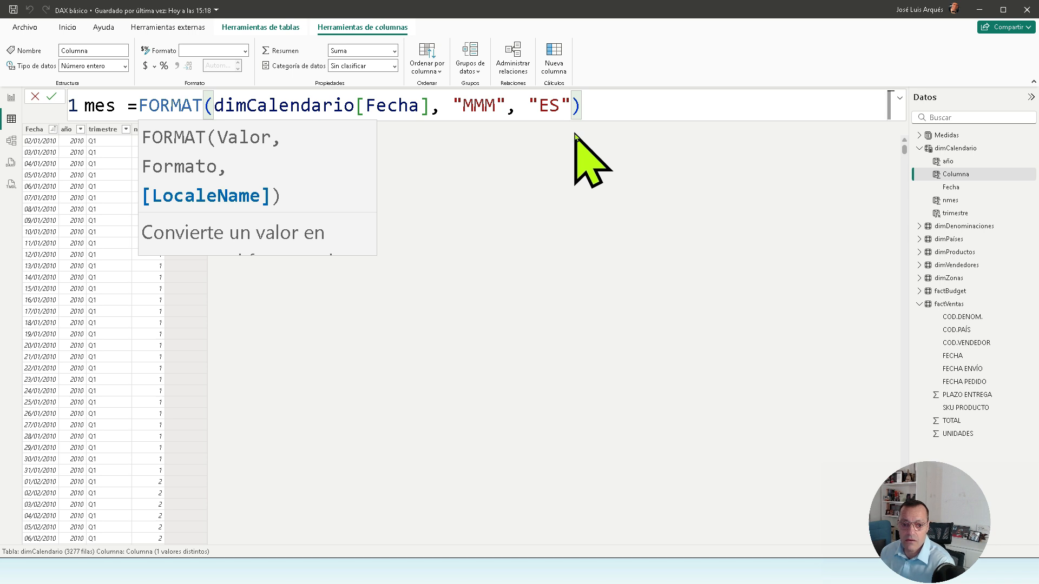
{"action": "double_click", "coordinate": [551, 106]}
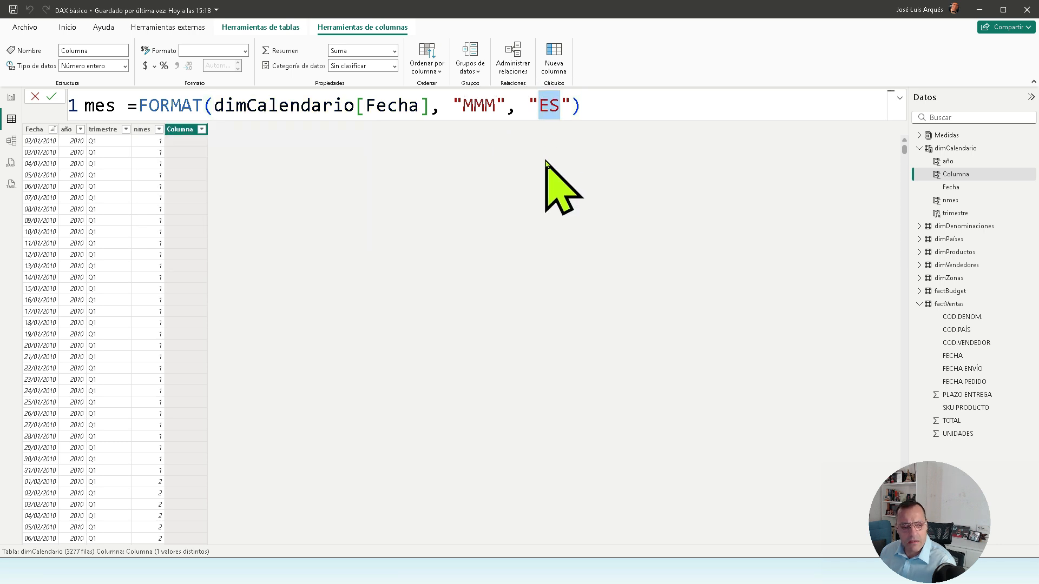
{"action": "left_click", "coordinate": [537, 108]}
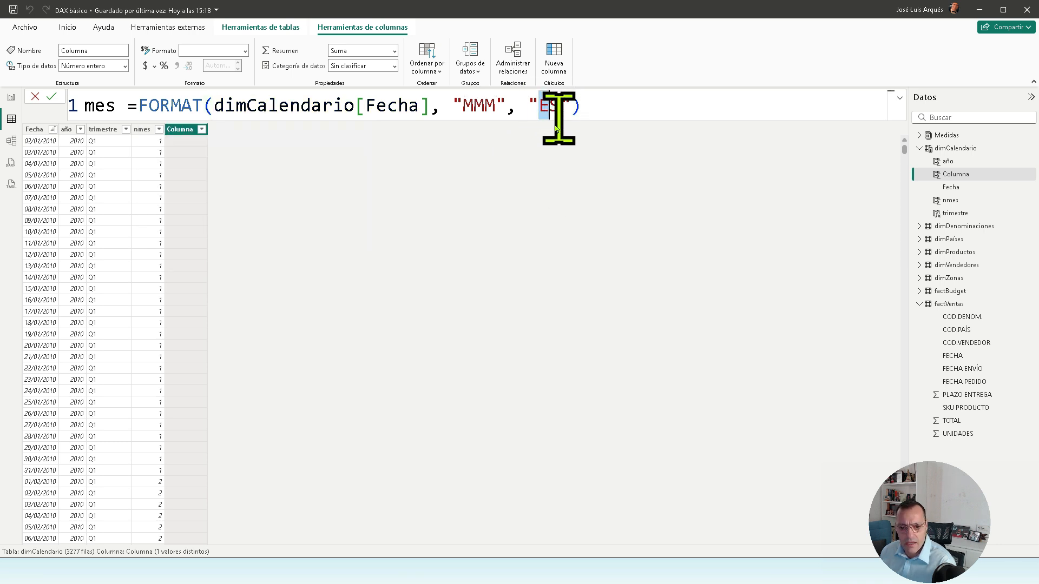
{"action": "left_click", "coordinate": [54, 97]}
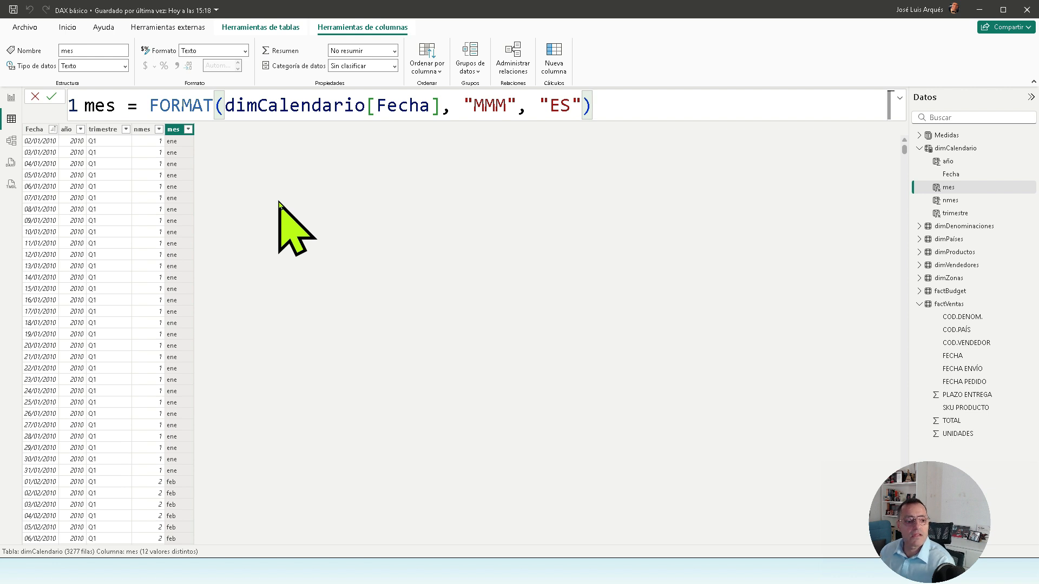
- Check the values in the mes column's filter list and sort the mes column by nmes
{"action": "left_click", "coordinate": [188, 129]}
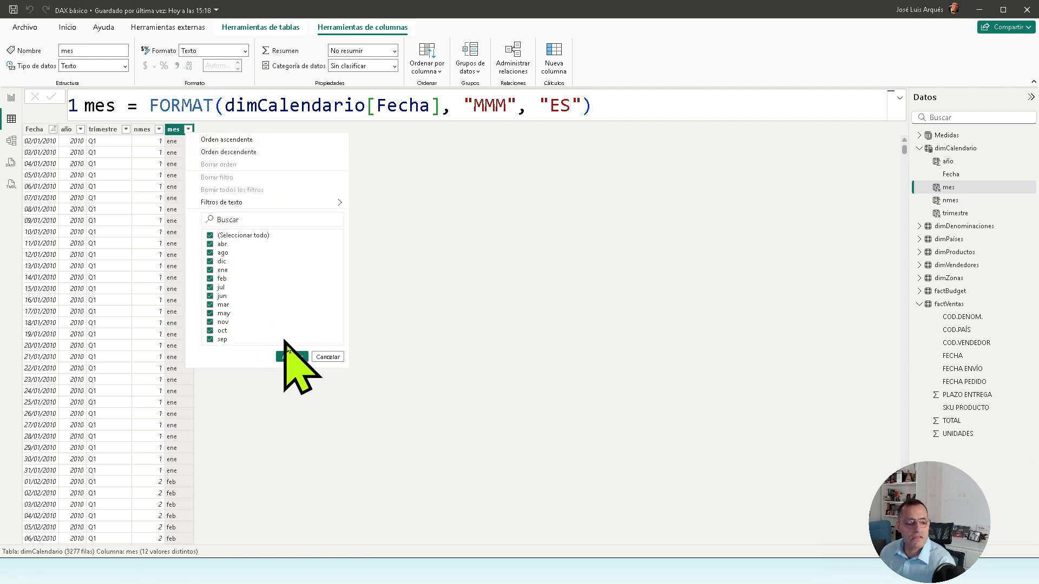
{"action": "left_click", "coordinate": [320, 357]}
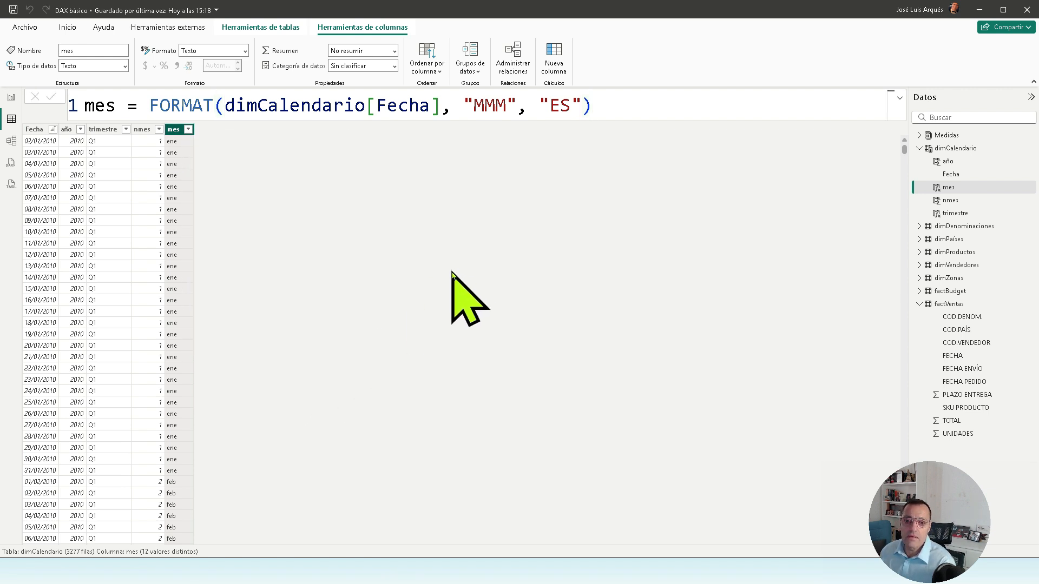
{"action": "left_click", "coordinate": [188, 128]}
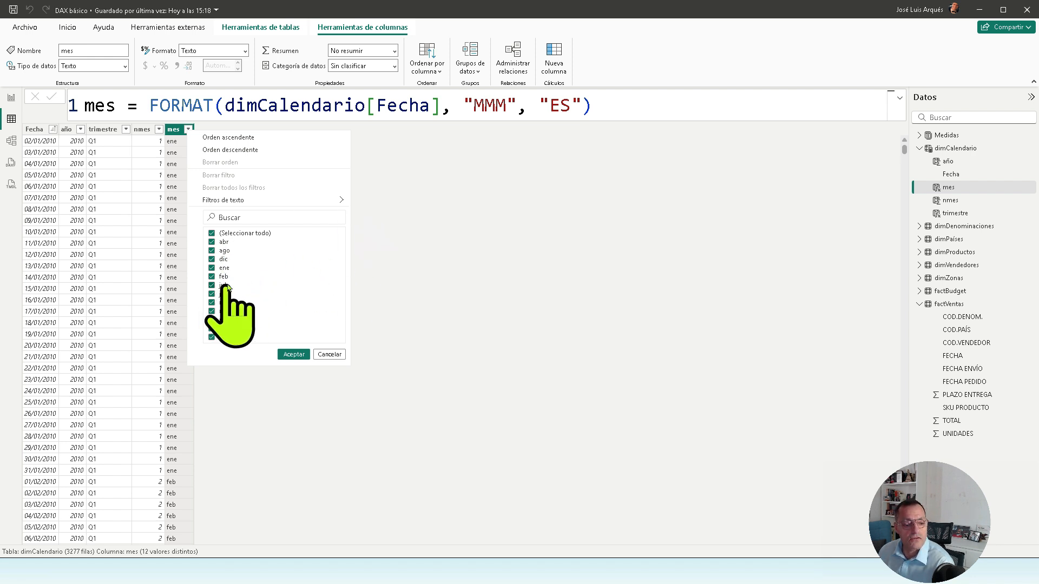
{"action": "left_click", "coordinate": [329, 355]}
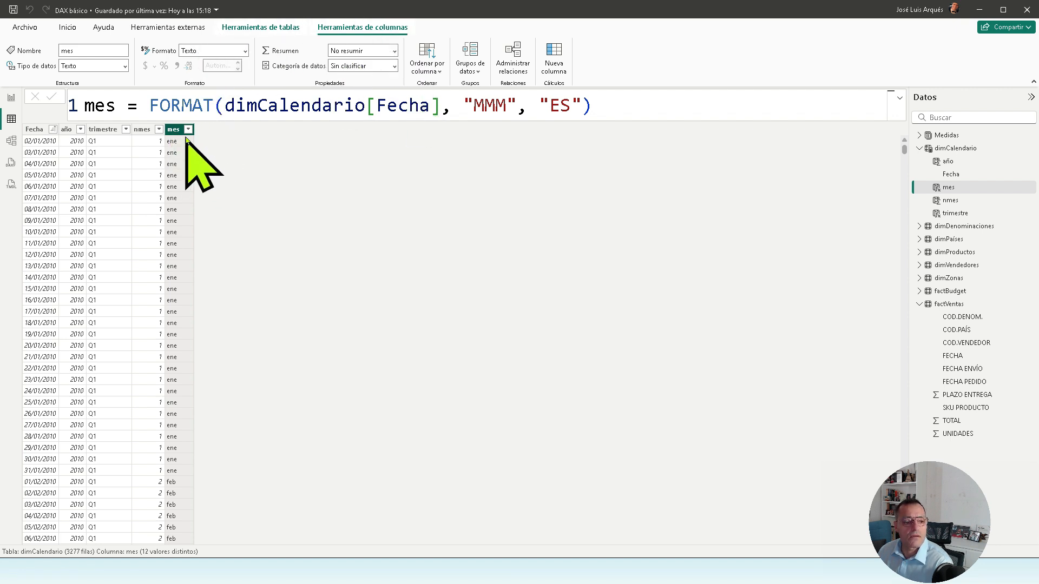
{"action": "left_click", "coordinate": [426, 66]}
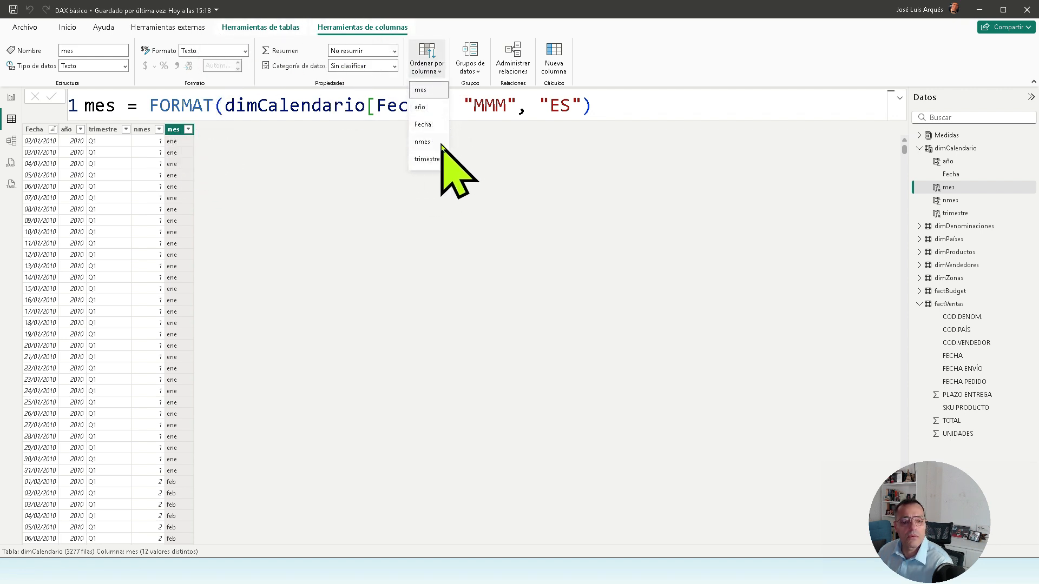
{"action": "left_click", "coordinate": [425, 142]}
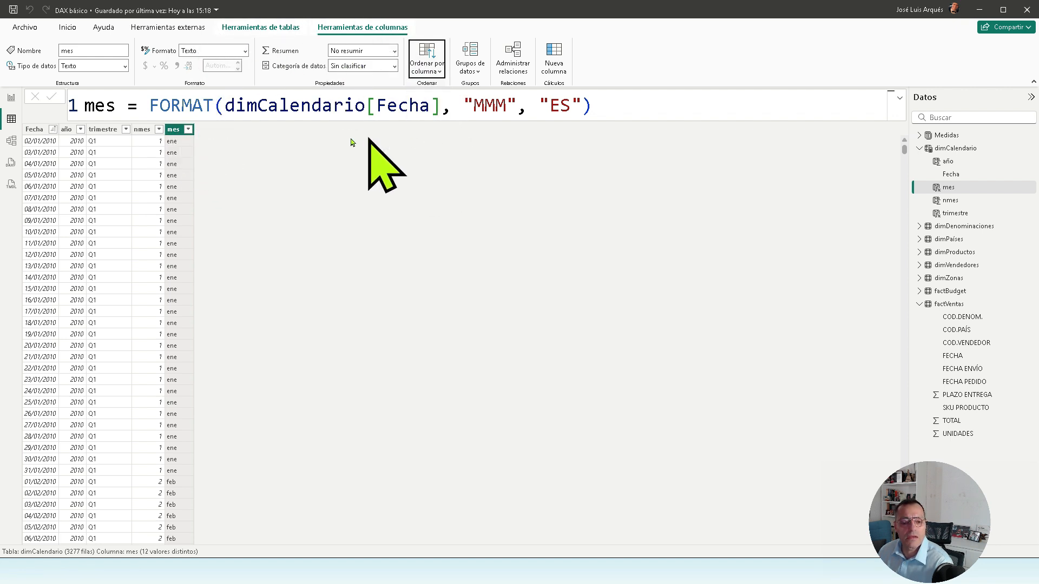
- Hide the nmes column from the report view and check the value order in the mes filter list
{"action": "left_click", "coordinate": [146, 133]}
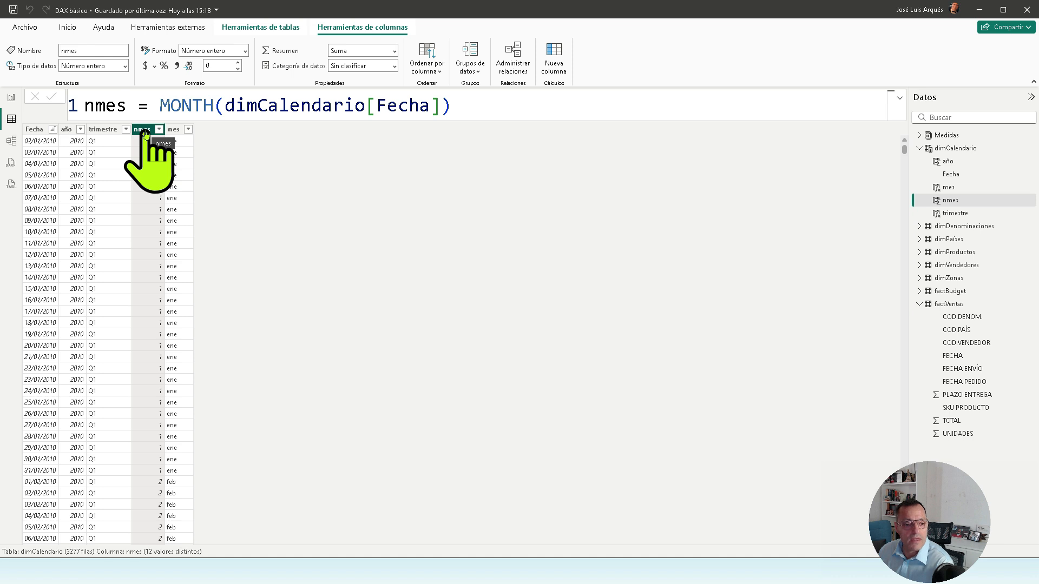
{"action": "right_click", "coordinate": [145, 134]}
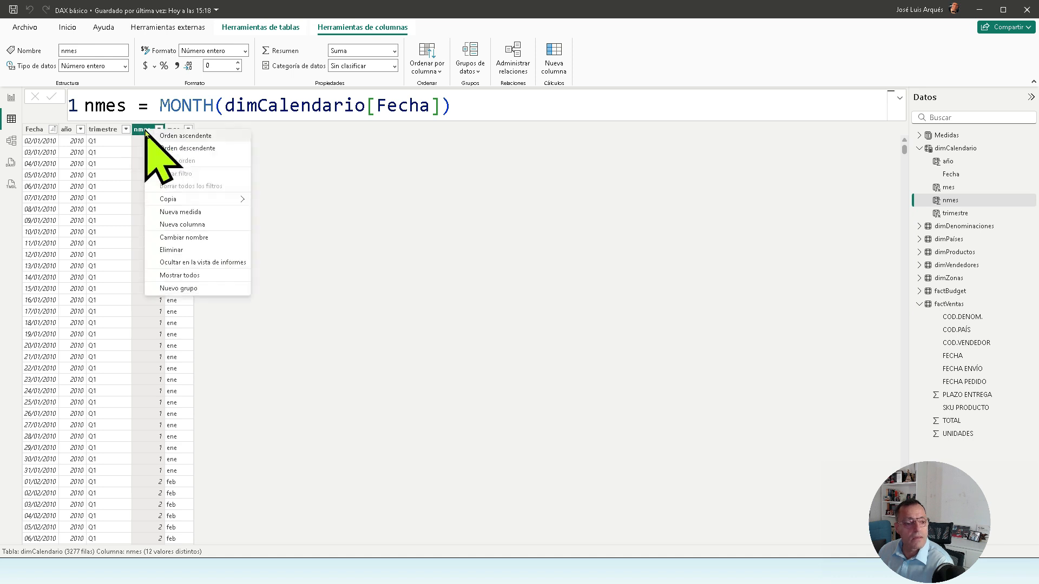
{"action": "left_click", "coordinate": [207, 263]}
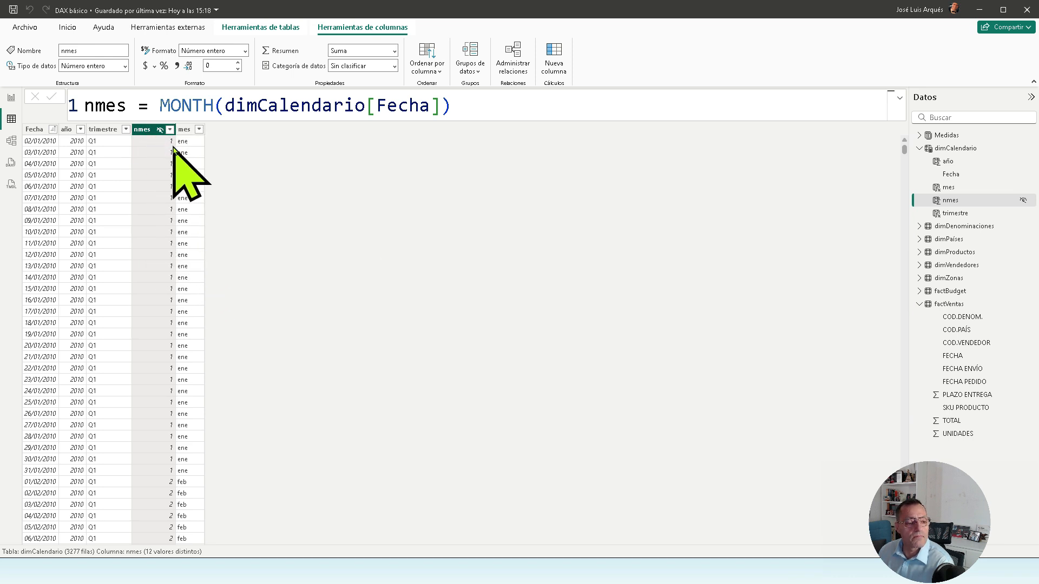
{"action": "left_click", "coordinate": [200, 129]}
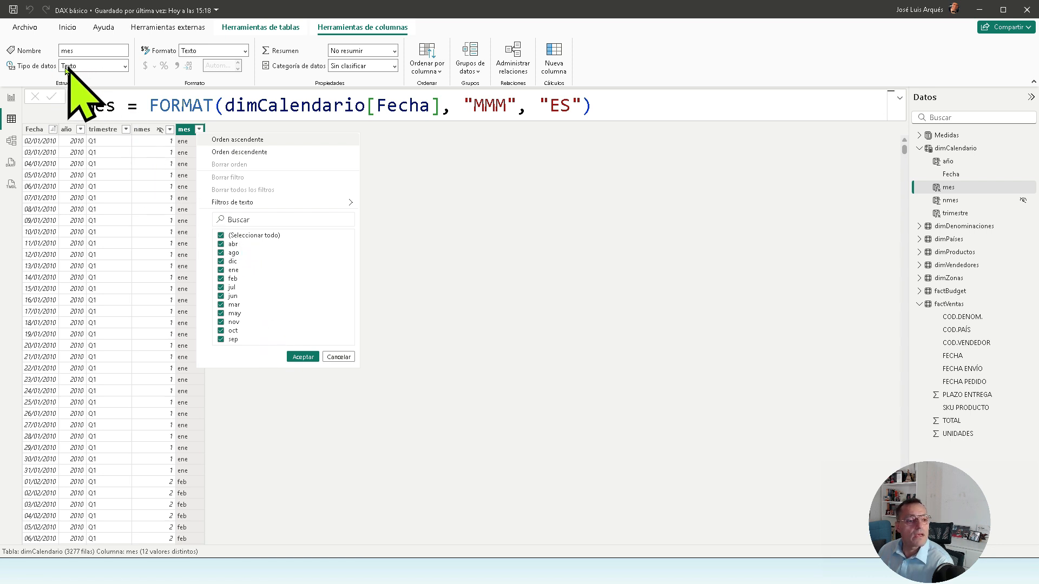
{"action": "left_click", "coordinate": [335, 357]}
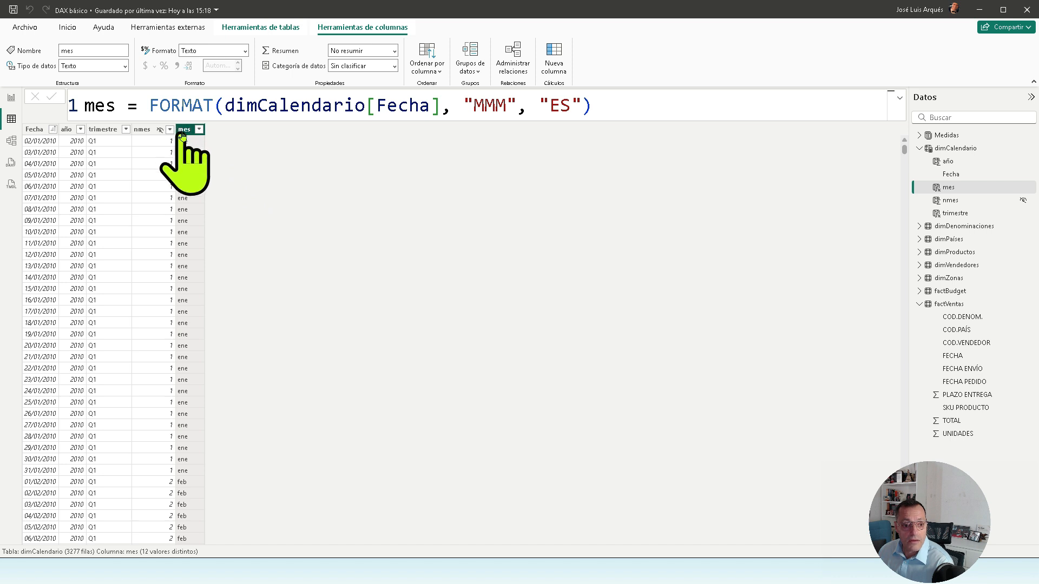
{"action": "left_click", "coordinate": [199, 130]}
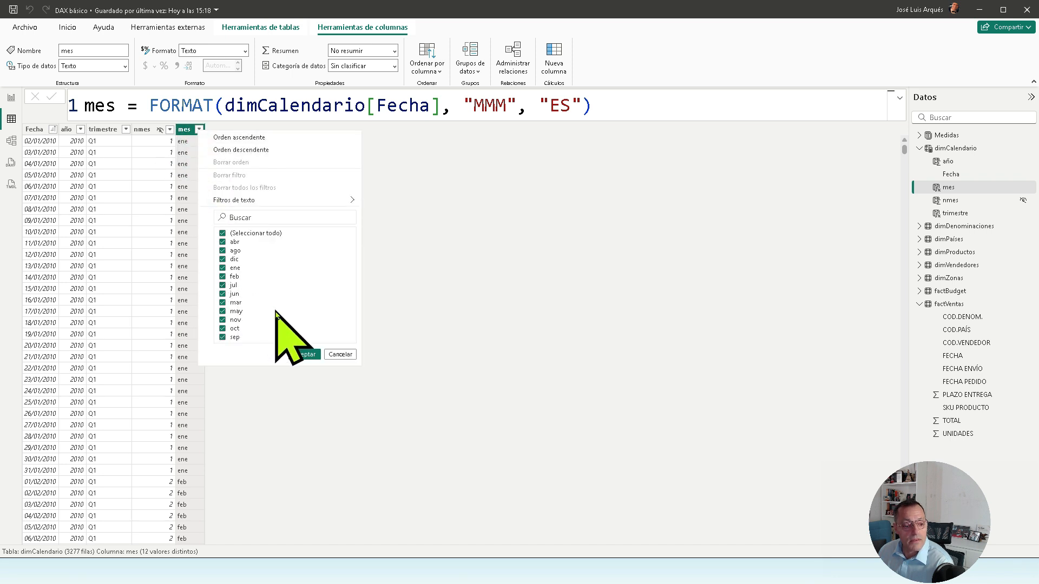
{"action": "left_click", "coordinate": [340, 354]}
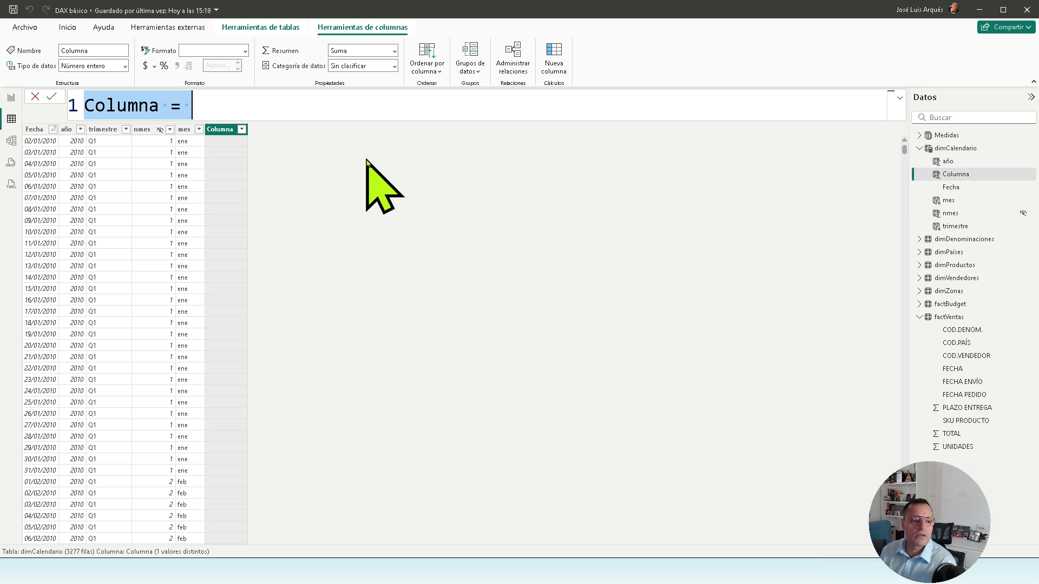
- Start a new calculated column named semana in dimCalendario
{"action": "type", "text": "sema"}
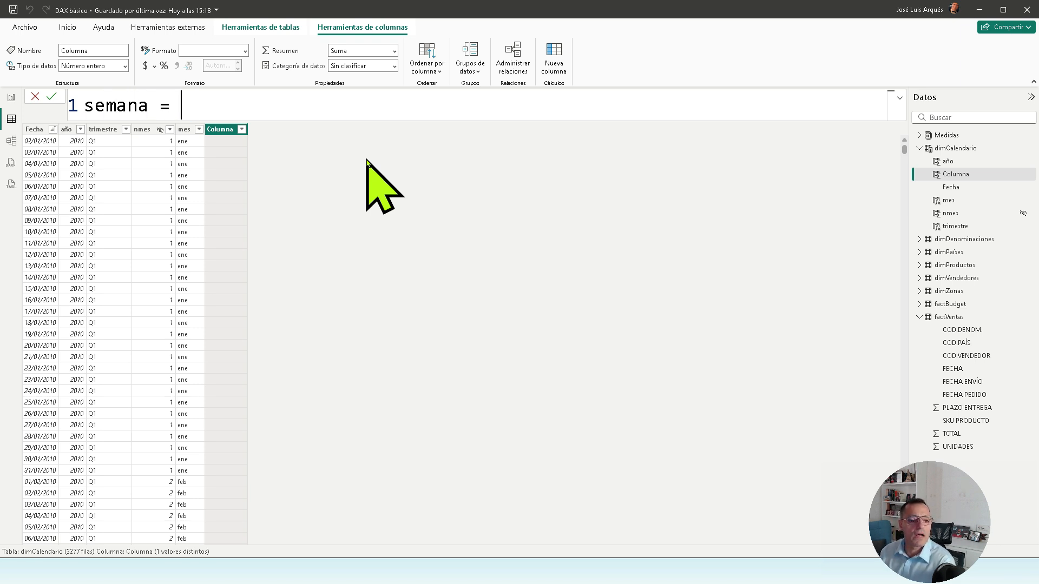
{"action": "type", "text": "na = W"}
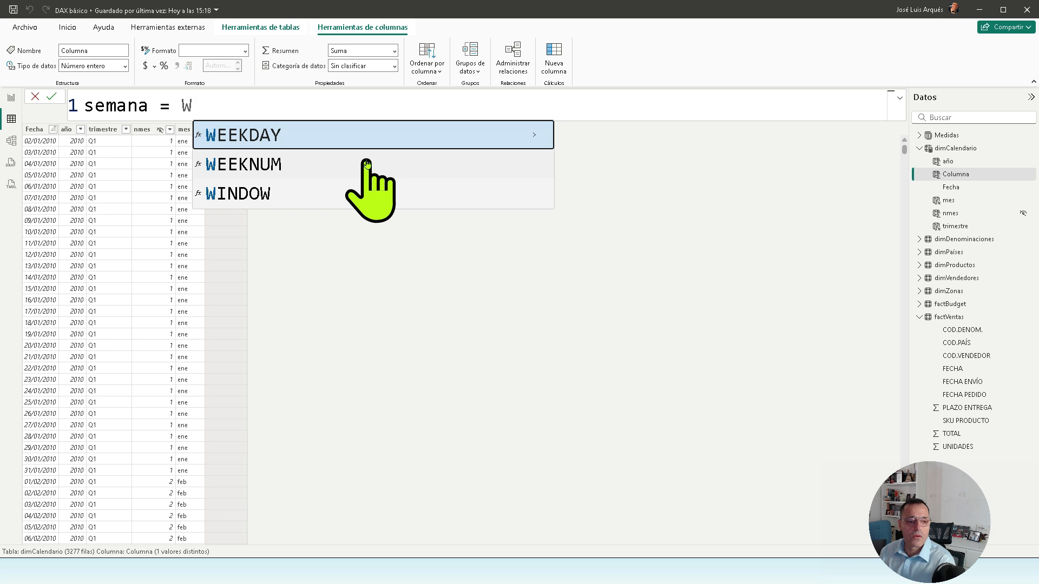
{"action": "key", "text": "Tab"}
{"action": "key", "text": "BackSpace"}
{"action": "key", "text": "BackSpace"}
{"action": "key", "text": "BackSpace"}
{"action": "key", "text": "BackSpace"}
{"action": "key", "text": "BackSpace"}
{"action": "key", "text": "BackSpace"}
{"action": "key", "text": "BackSpace"}
{"action": "key", "text": "BackSpace"}
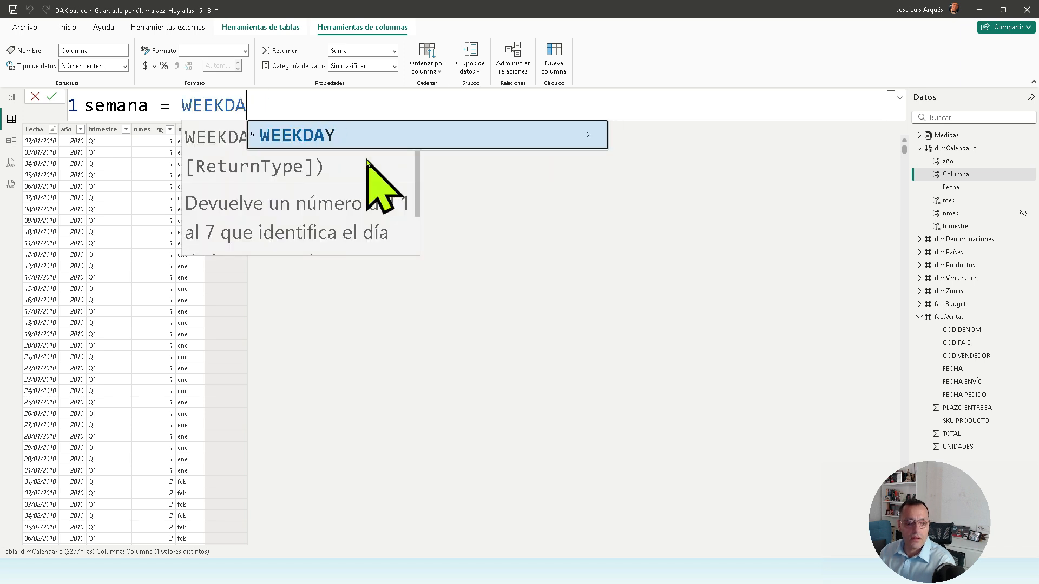
- Complete the semana formula as FORMAT(dimCalendario[Fecha], "DDDD", "ES") and commit the column
{"action": "type", "text": "FORMAT("}
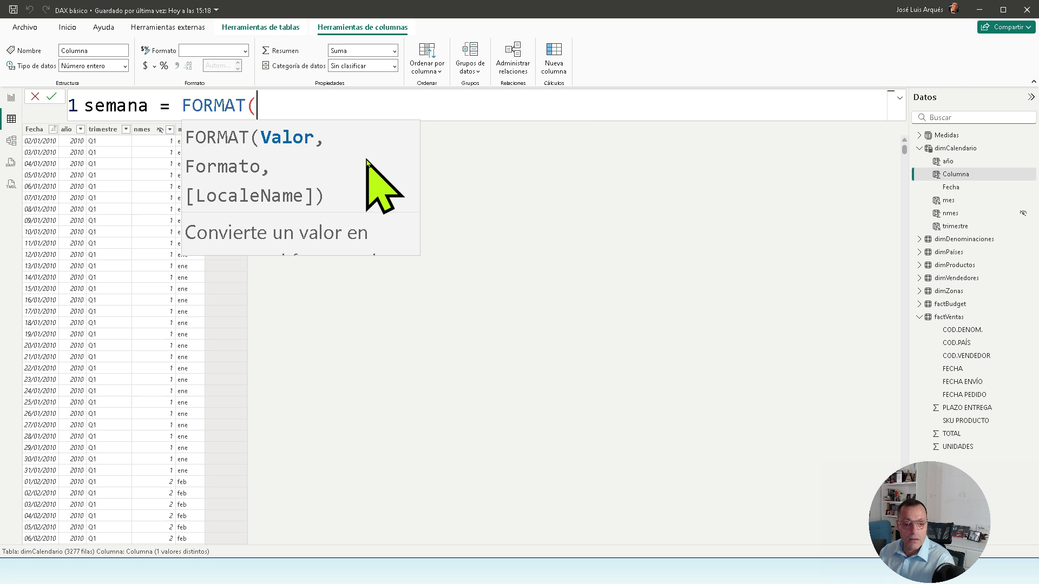
{"action": "type", "text": "Fe"}
{"action": "key", "text": "Tab"}
{"action": "type", "text": ", "}
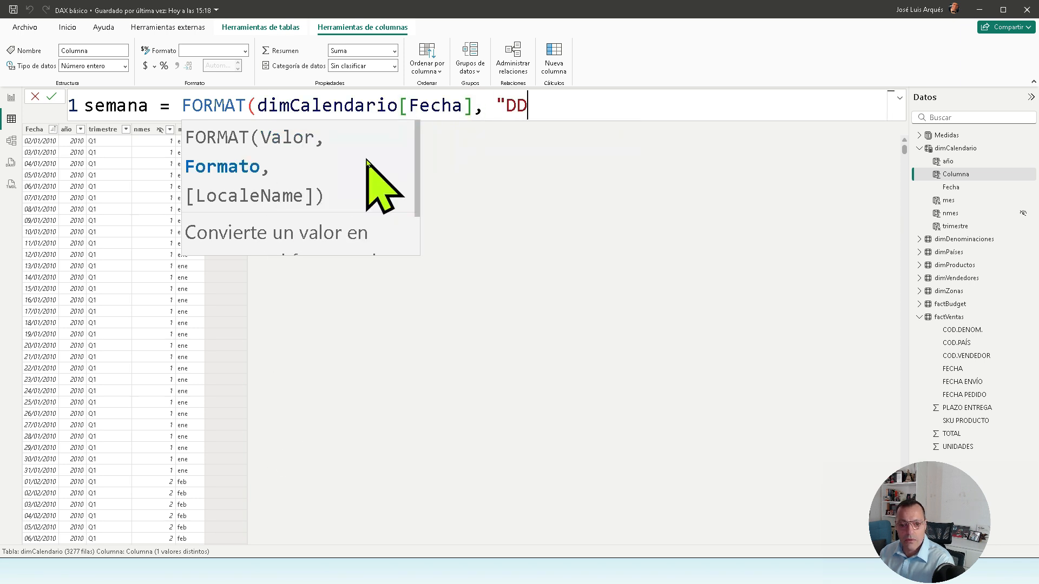
{"action": "type", "text": "\"DDDD\", "}
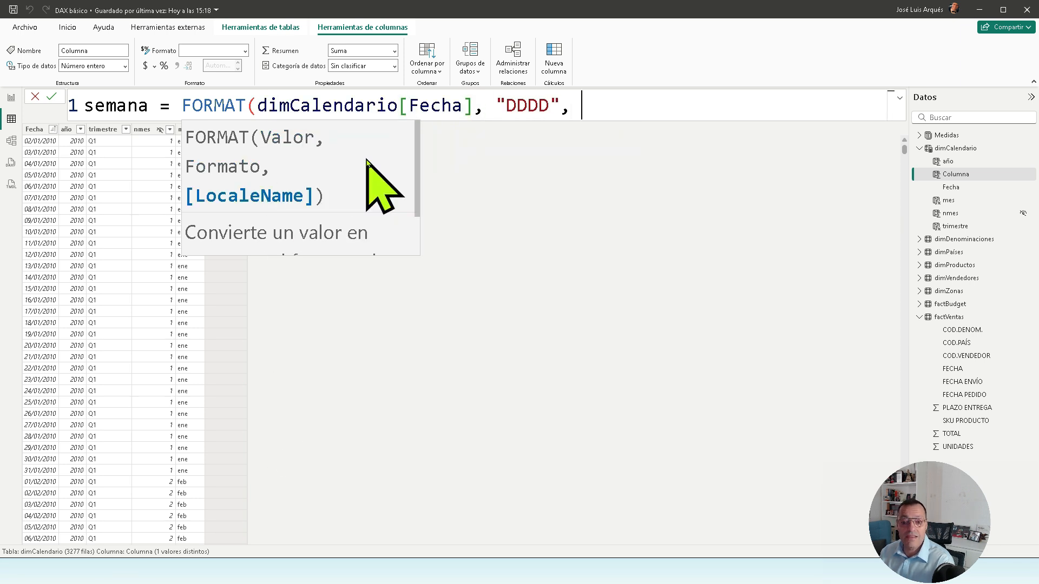
{"action": "type", "text": "\"ES\""}
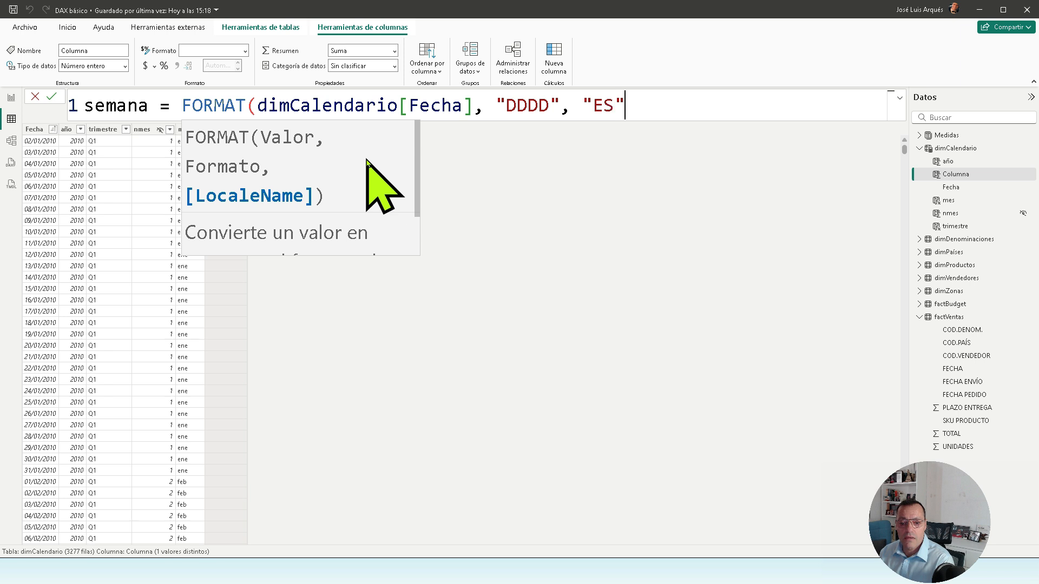
{"action": "type", "text": ")"}
{"action": "key", "text": "Return"}
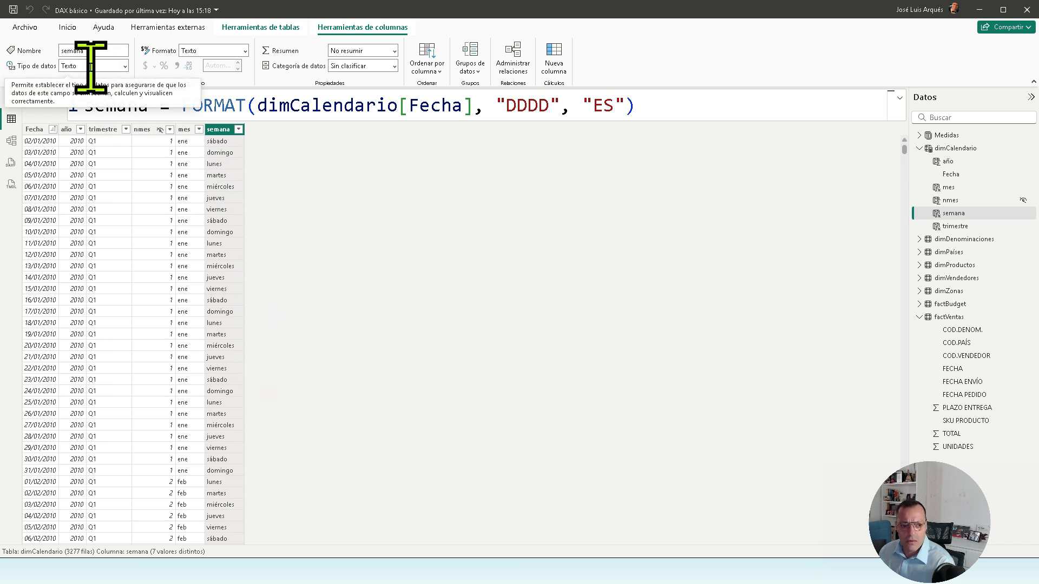
{"action": "left_click", "coordinate": [238, 129]}
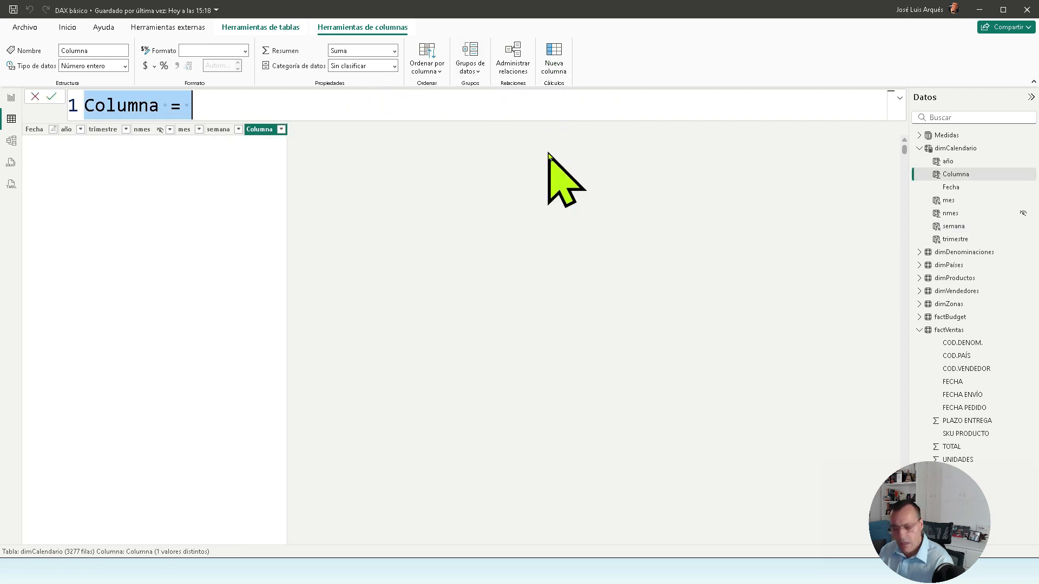
{"action": "type", "text": "orden"}
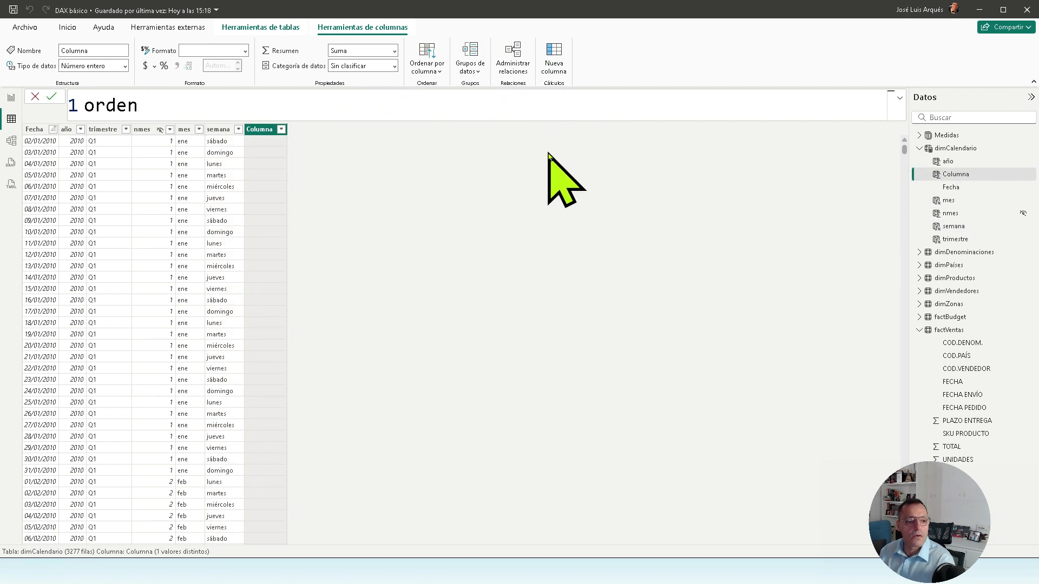
{"action": "key", "text": "BackSpace"}
{"action": "key", "text": "BackSpace"}
{"action": "key", "text": "BackSpace"}
{"action": "key", "text": "BackSpace"}
{"action": "key", "text": "BackSpace"}
- Define the new calculated column as nsemana = WEEKDAY(dimCalendario[Fecha], 2) and commit it
{"action": "type", "text": "nsemana = W"}
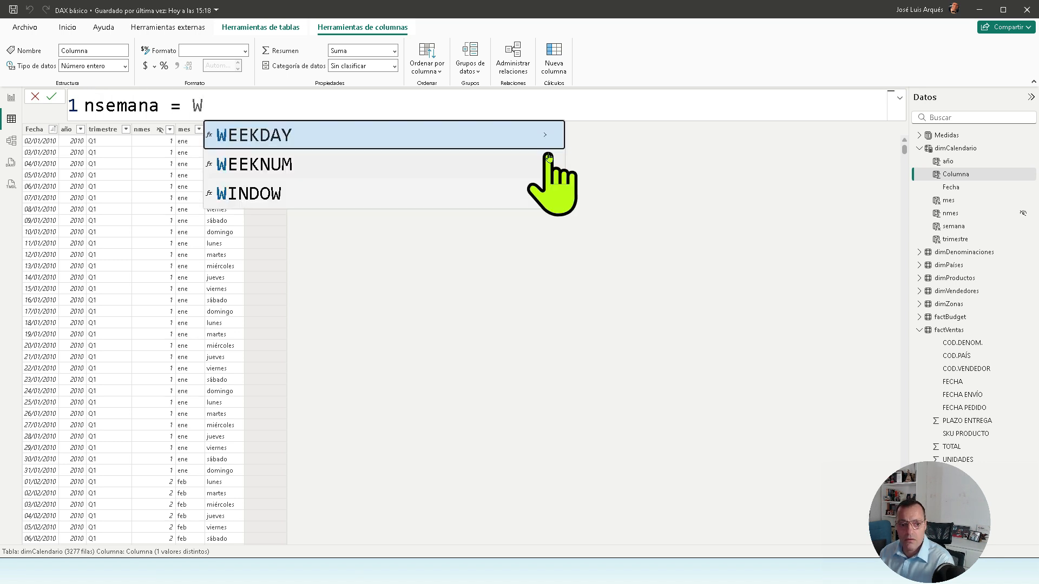
{"action": "key", "text": "Tab"}
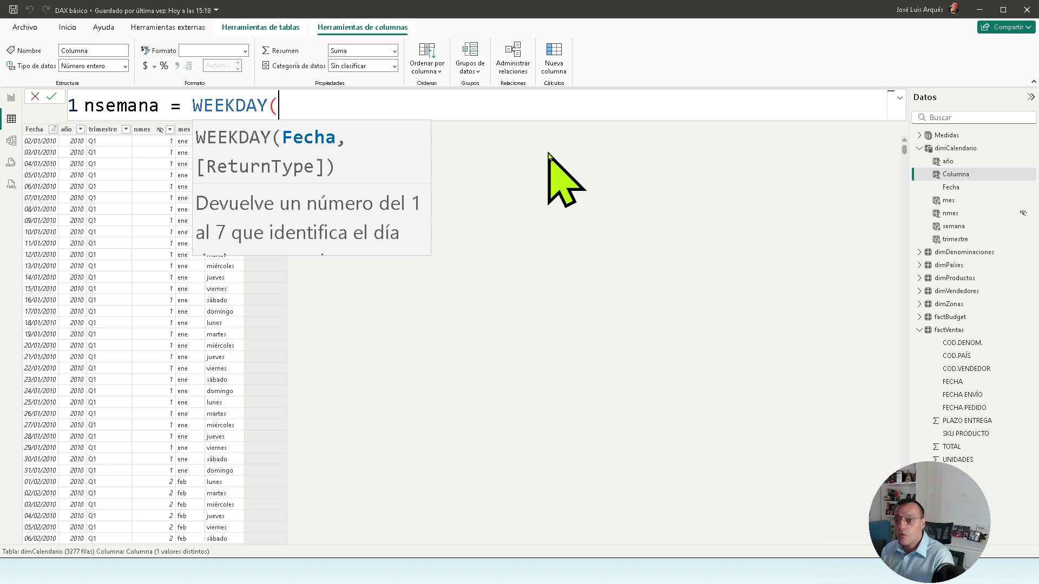
{"action": "scroll", "coordinate": [405, 235], "scroll_direction": "down", "scroll_amount": 1}
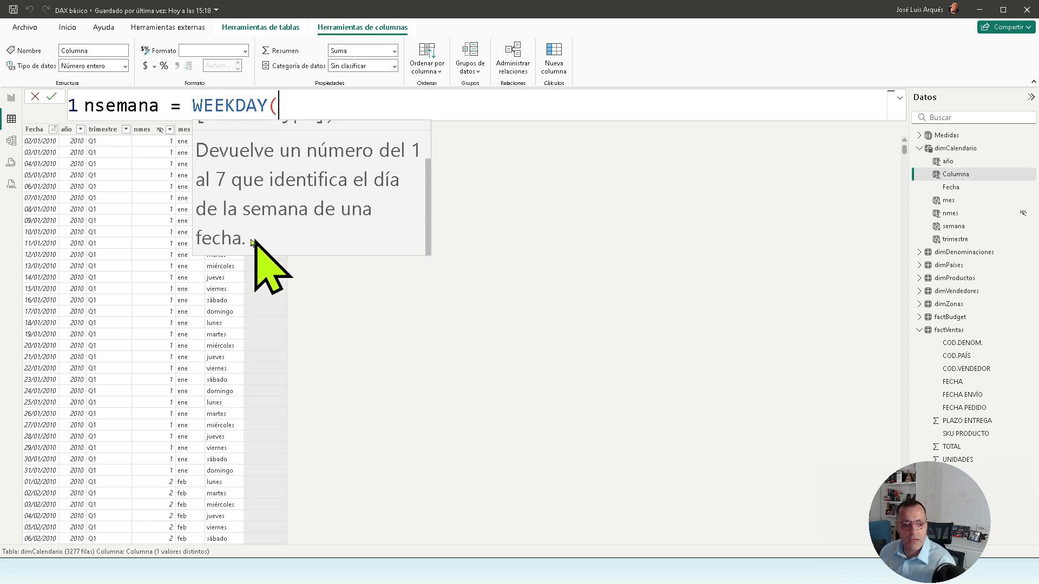
{"action": "scroll", "coordinate": [323, 230], "scroll_direction": "up", "scroll_amount": 1}
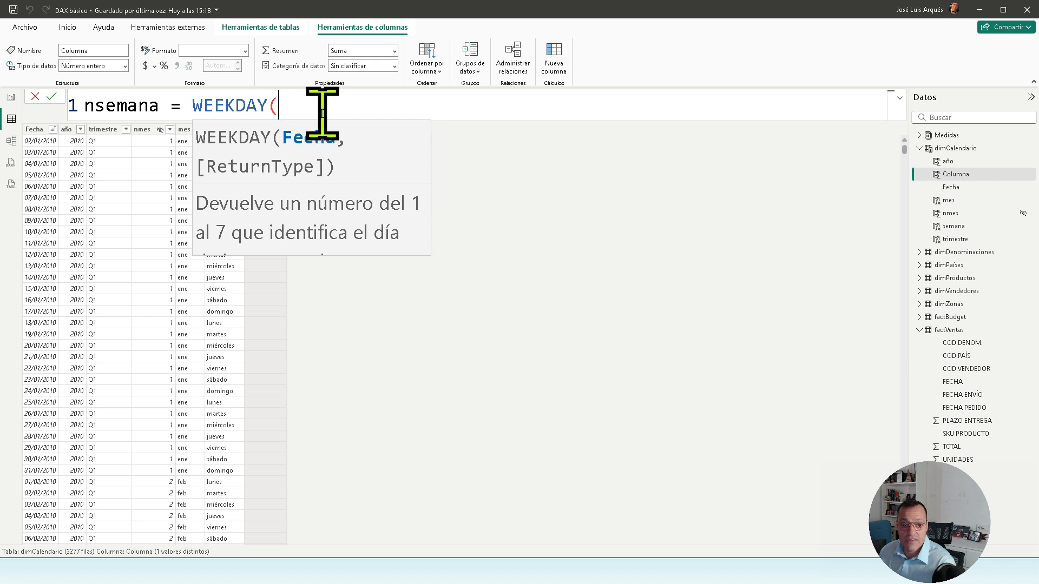
{"action": "type", "text": "dimCalendario[Fecha],"}
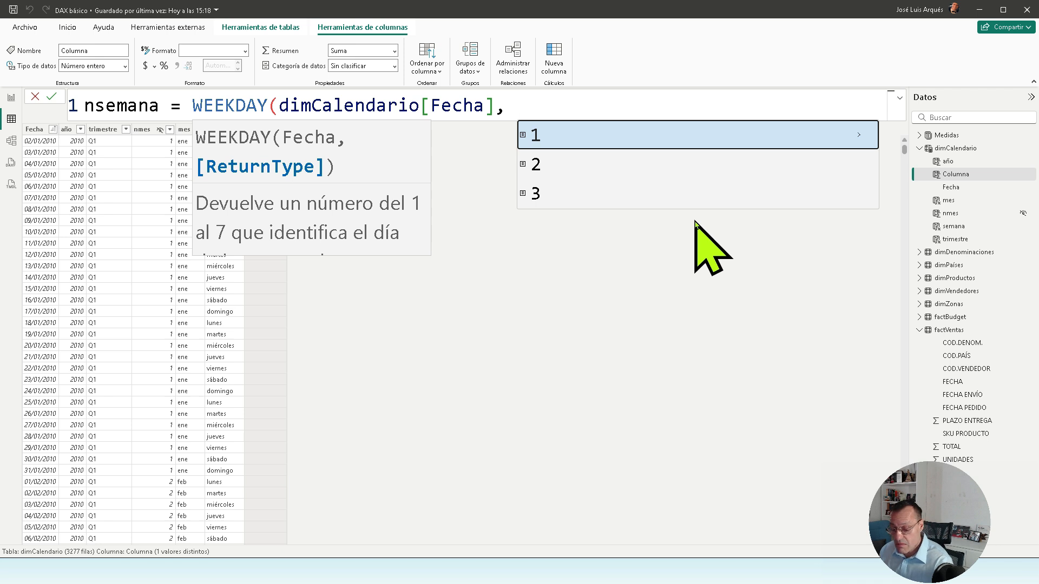
{"action": "key", "text": "Down"}
{"action": "key", "text": "Tab"}
{"action": "type", "text": ")"}
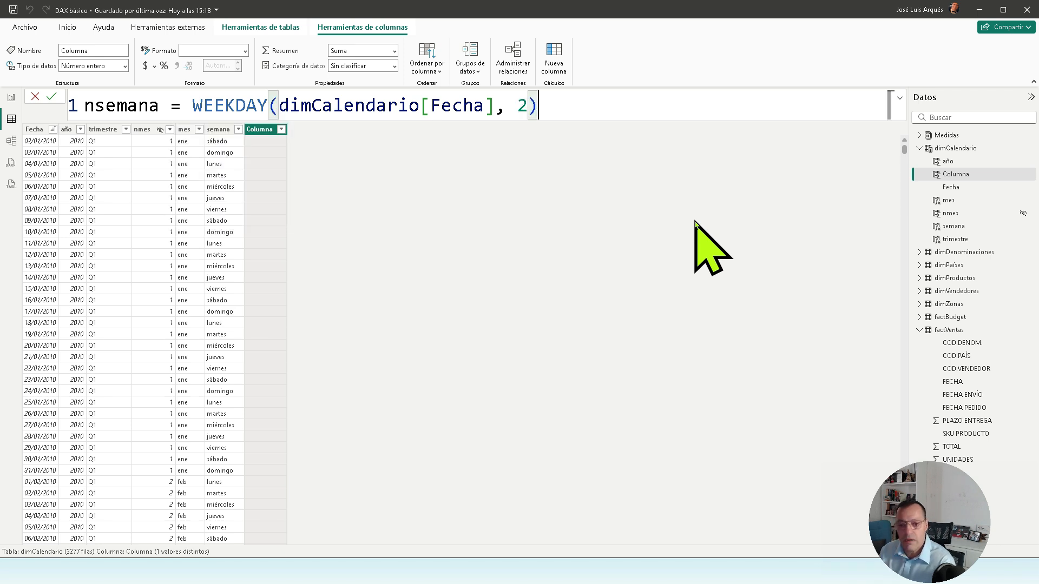
{"action": "left_click", "coordinate": [53, 97]}
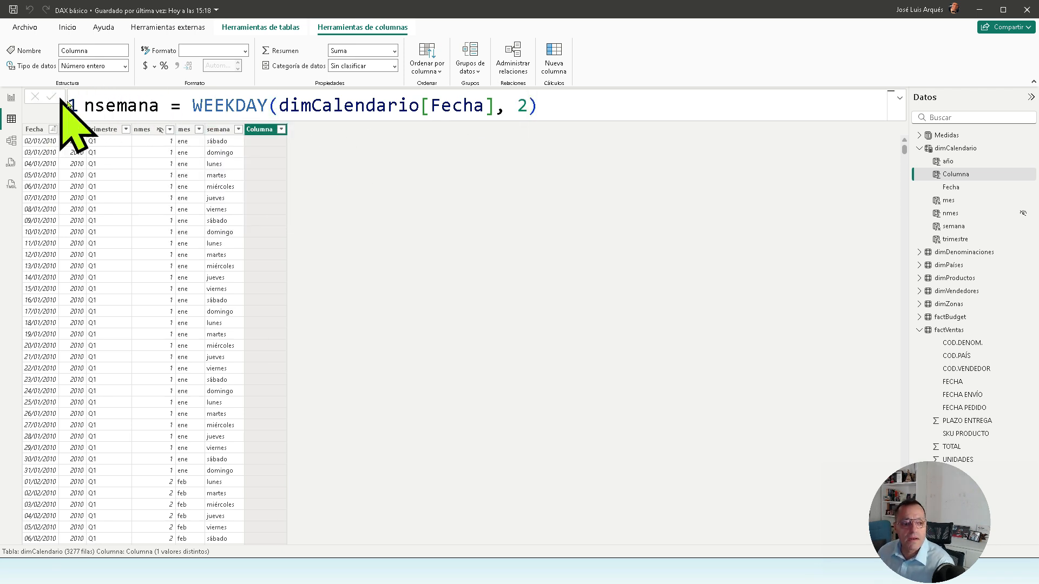
- Sort the semana column by nsemana and hide nsemana from the report view
{"action": "left_click", "coordinate": [239, 134]}
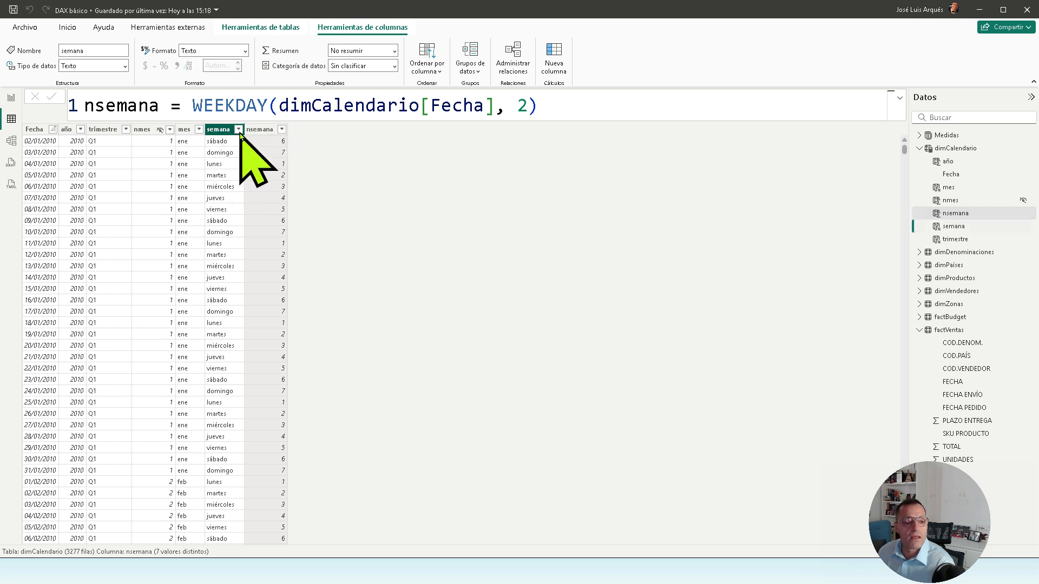
{"action": "left_click", "coordinate": [426, 66]}
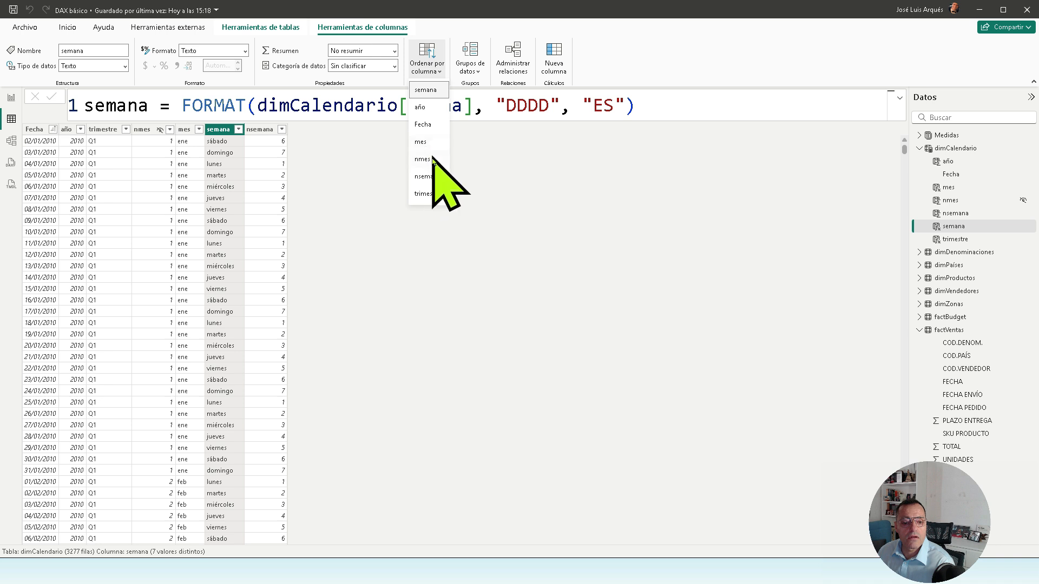
{"action": "left_click", "coordinate": [428, 176]}
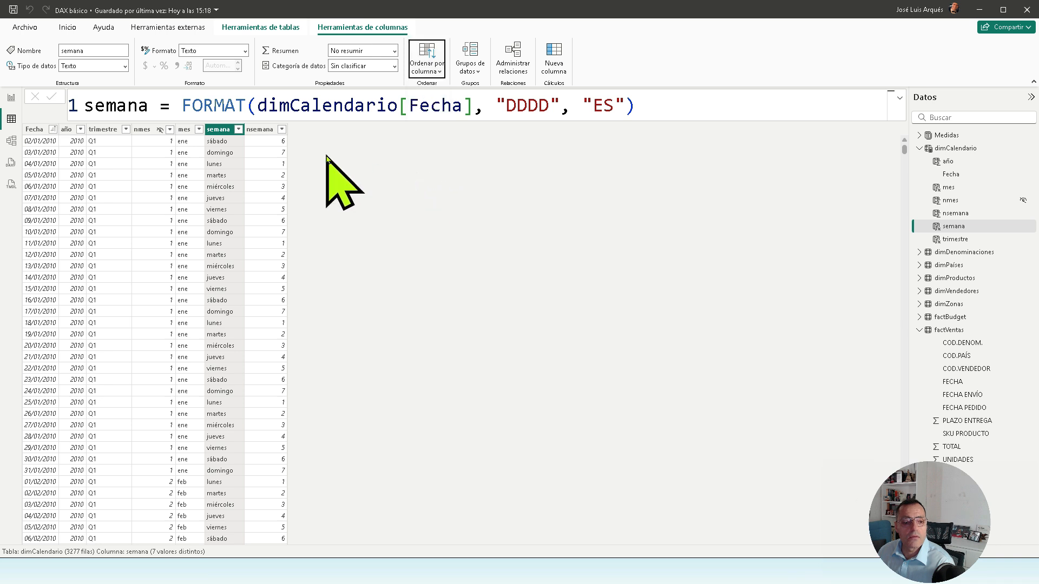
{"action": "right_click", "coordinate": [261, 134]}
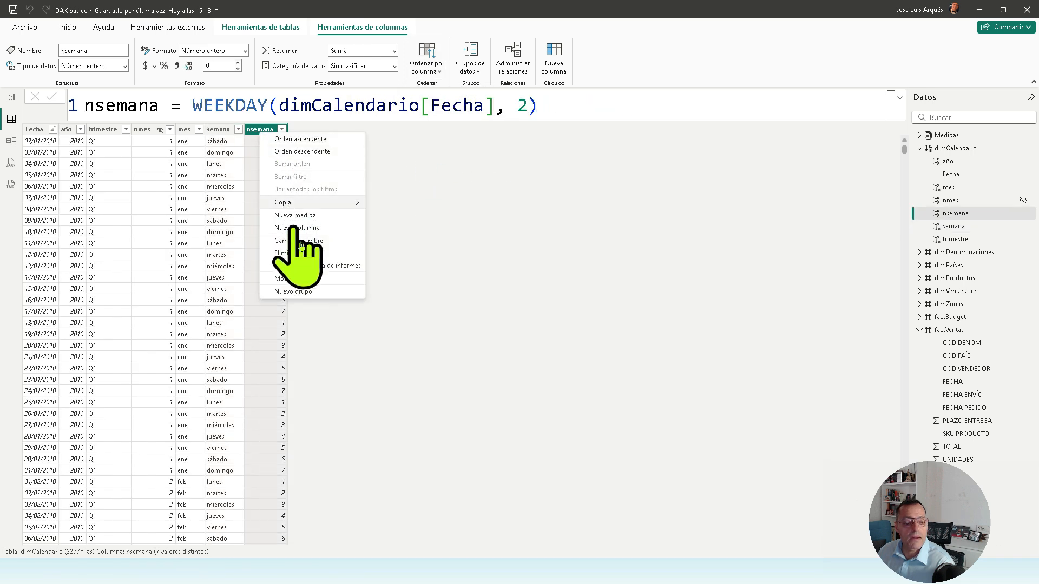
{"action": "left_click", "coordinate": [309, 267]}
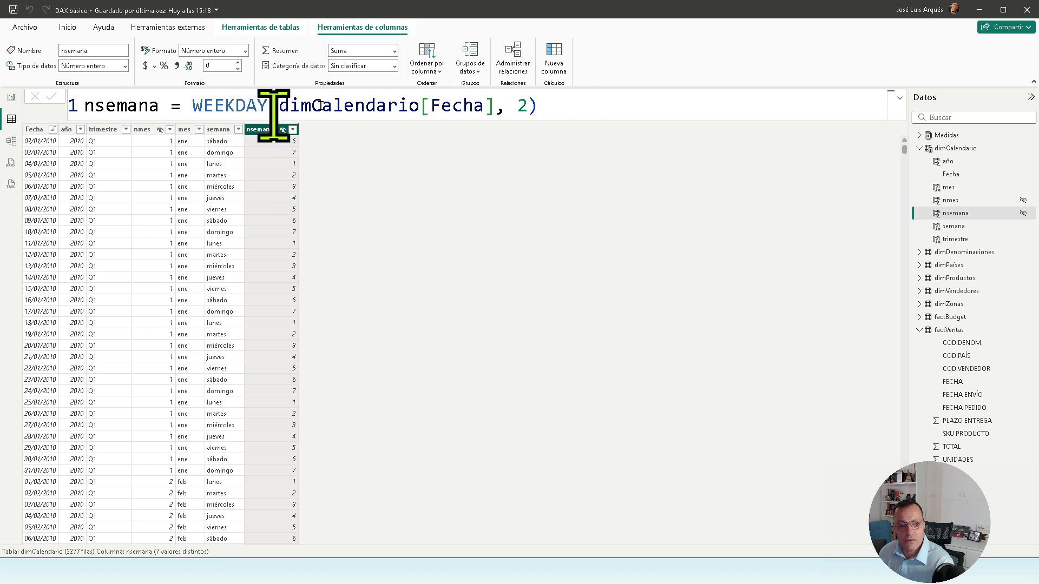
- Start a new calculated column named weekend in dimCalendario
{"action": "left_click", "coordinate": [557, 68]}
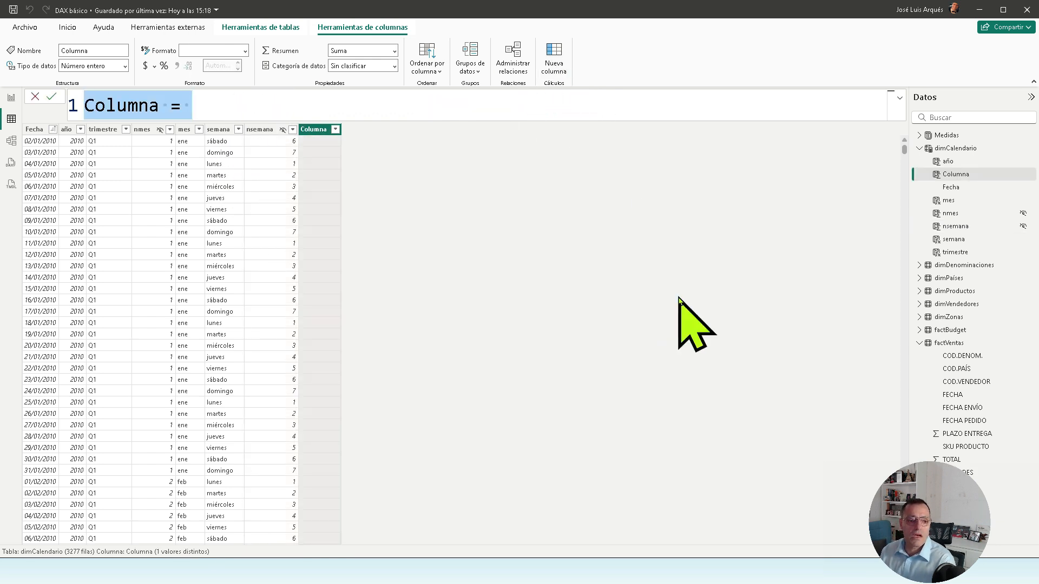
{"action": "type", "text": "weekedn"}
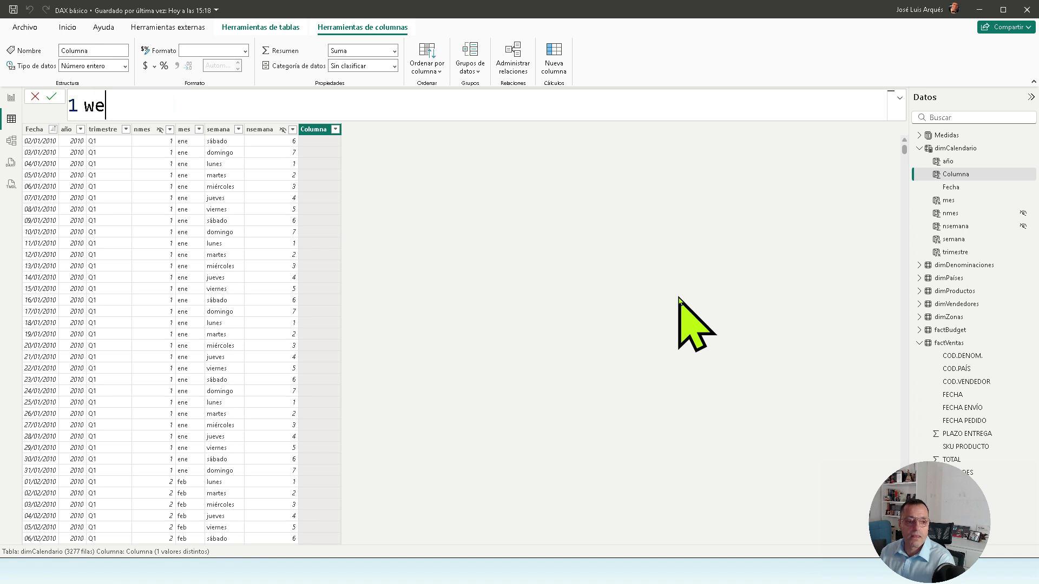
{"action": "key", "text": "BackSpace"}
{"action": "key", "text": "BackSpace"}
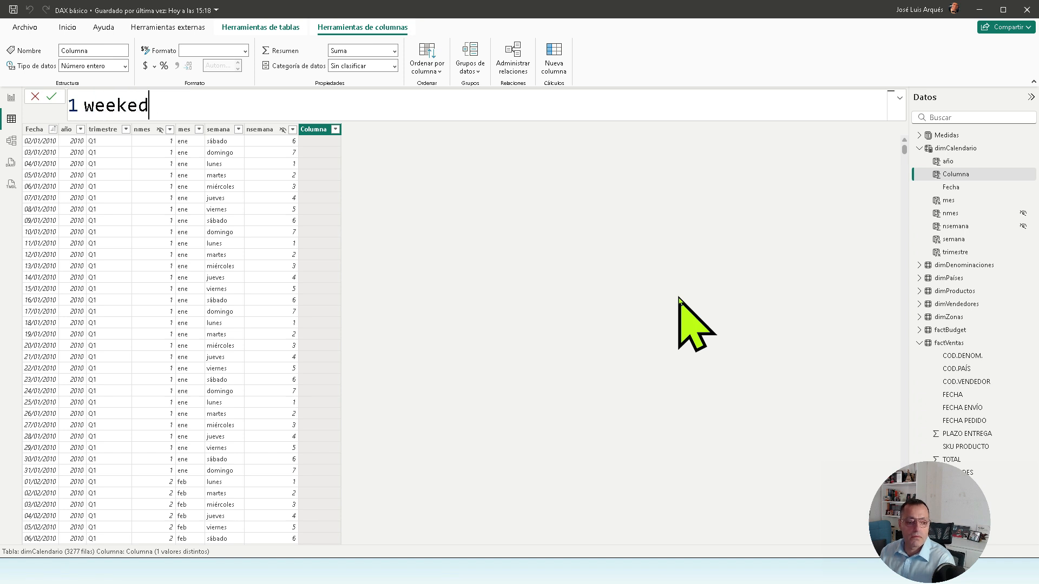
{"action": "type", "text": "nd="}
{"action": "key", "text": "shift+Return"}
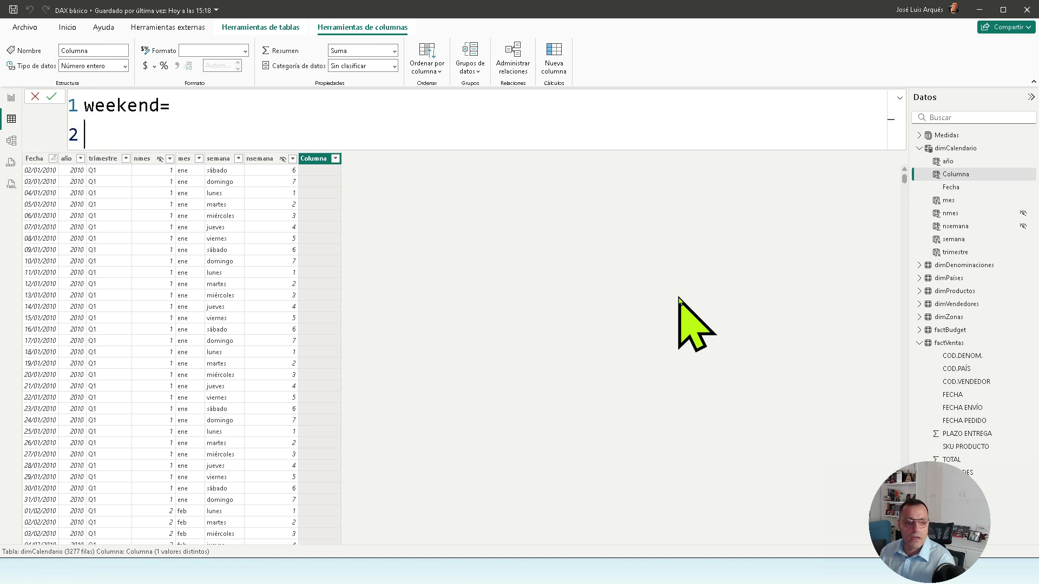
- Begin the weekend formula with an IF function that tests dimCalendario[nsemana]>5
{"action": "type", "text": "IF("}
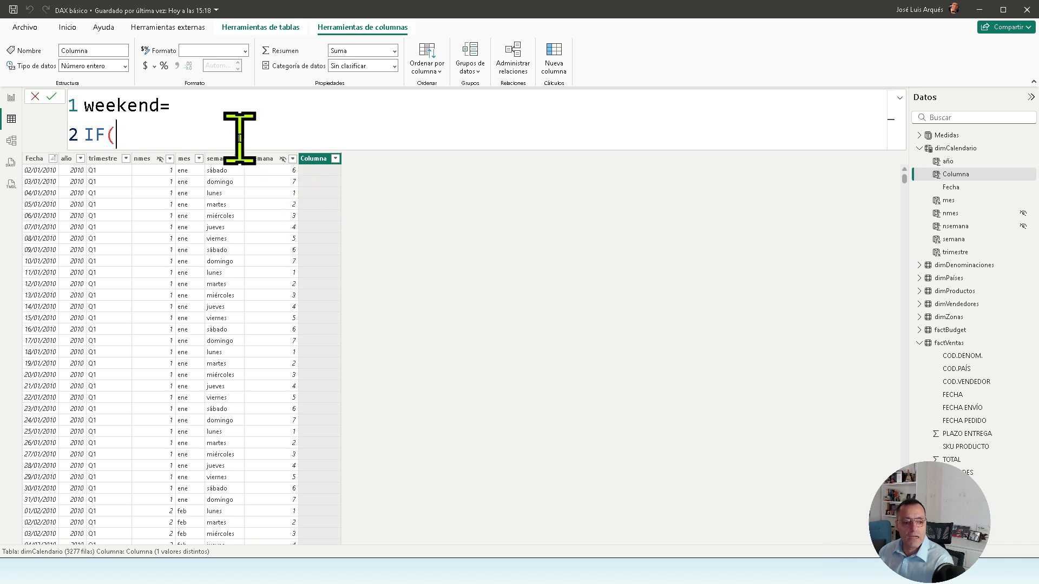
{"action": "key", "text": "shift+Return"}
{"action": "type", "text": "nse"}
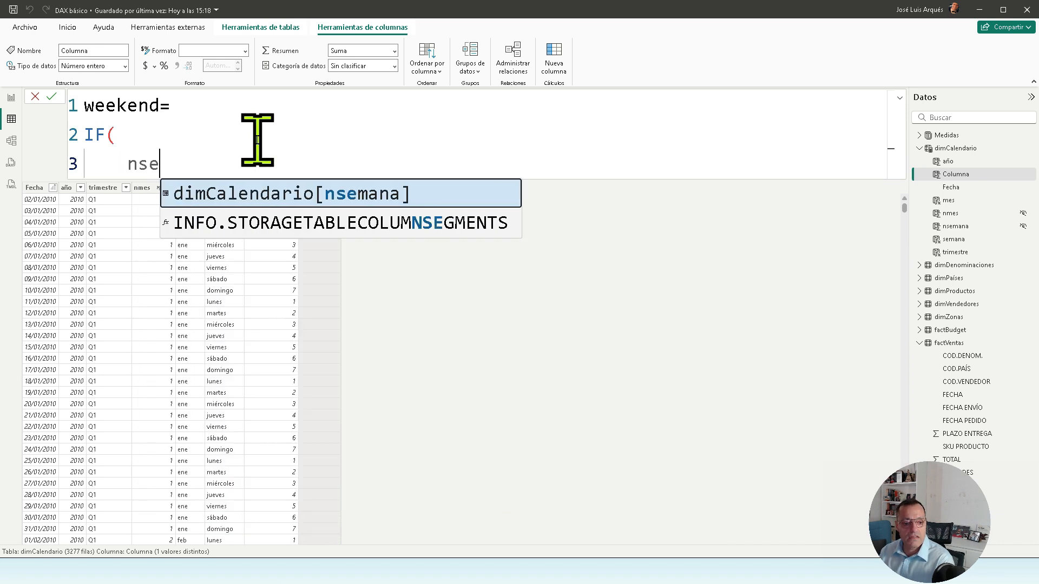
{"action": "key", "text": "Tab"}
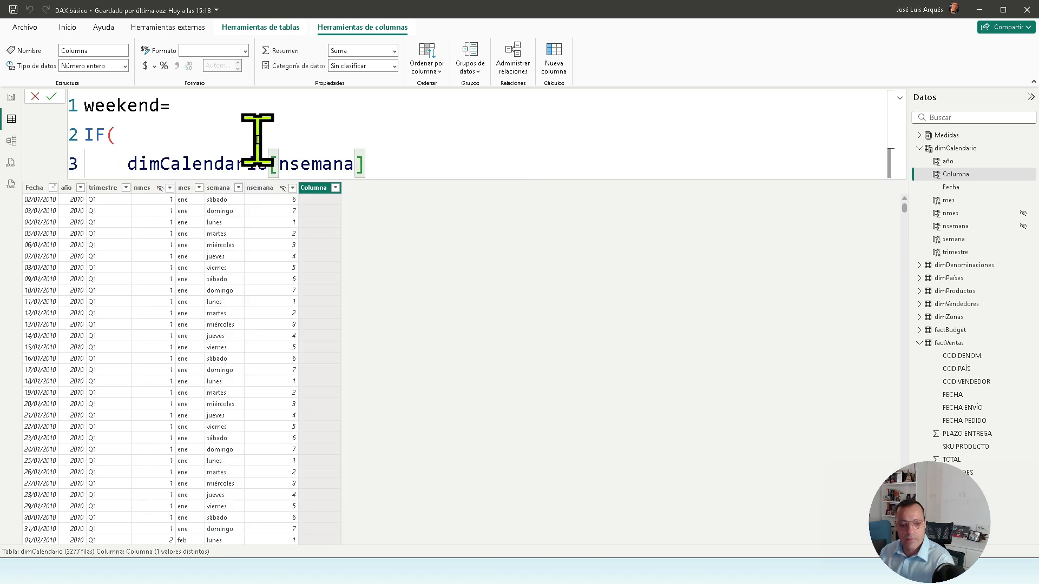
{"action": "type", "text": ">5,"}
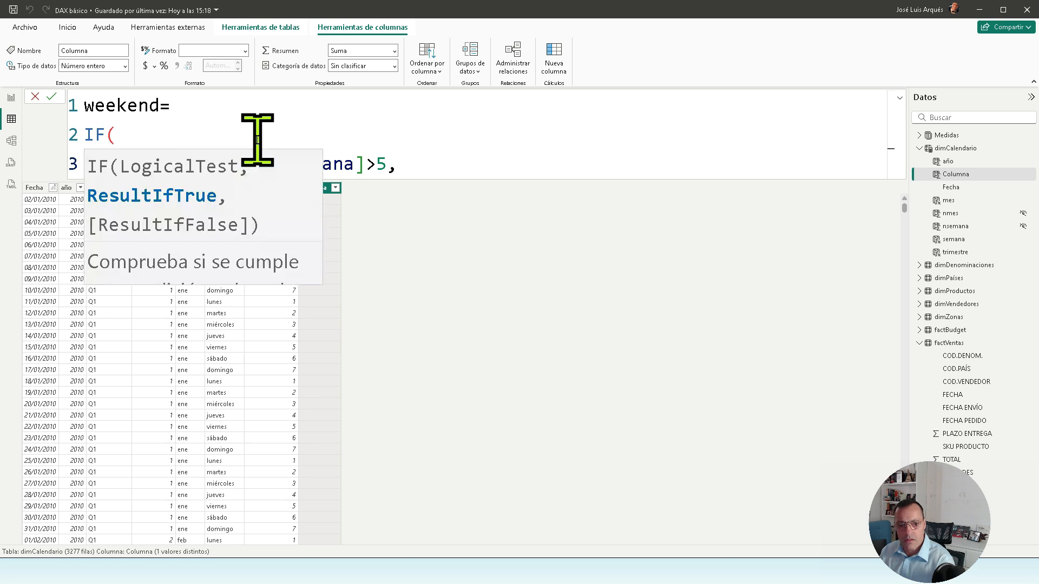
{"action": "key", "text": "BackSpace"}
{"action": "type", "text": ","}
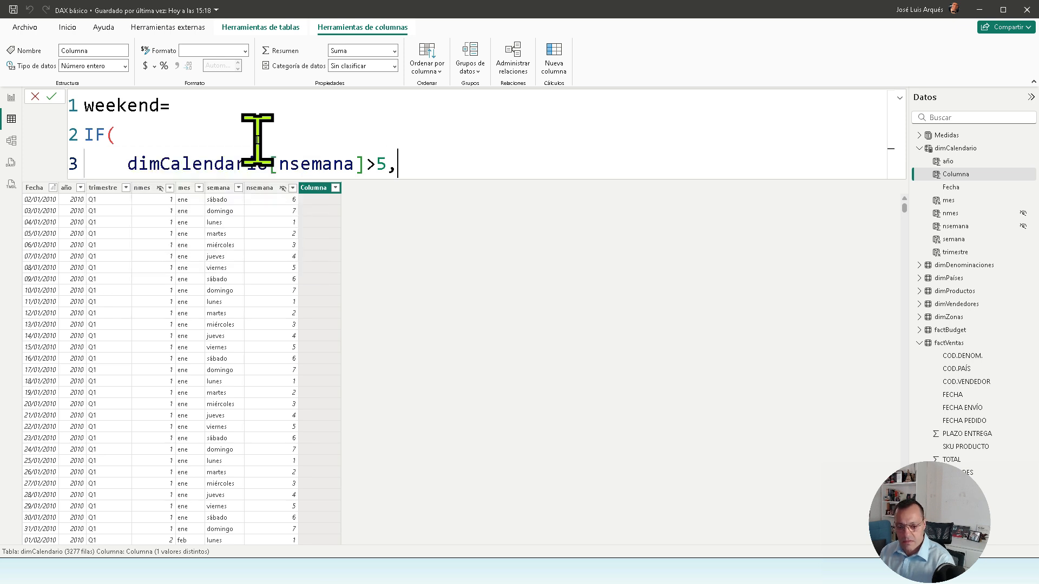
- Complete the IF with "Fin de semana" as the true result and "Laborable" as the false result, and commit the column
{"action": "key", "text": "shift+Return"}
{"action": "type", "text": "\""}
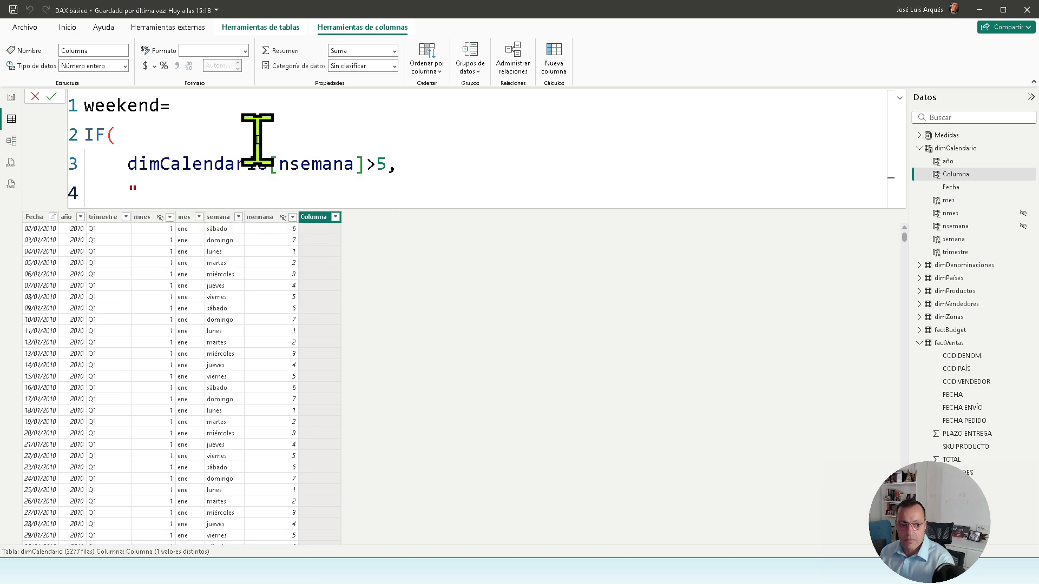
{"action": "type", "text": "Fin de semana\","}
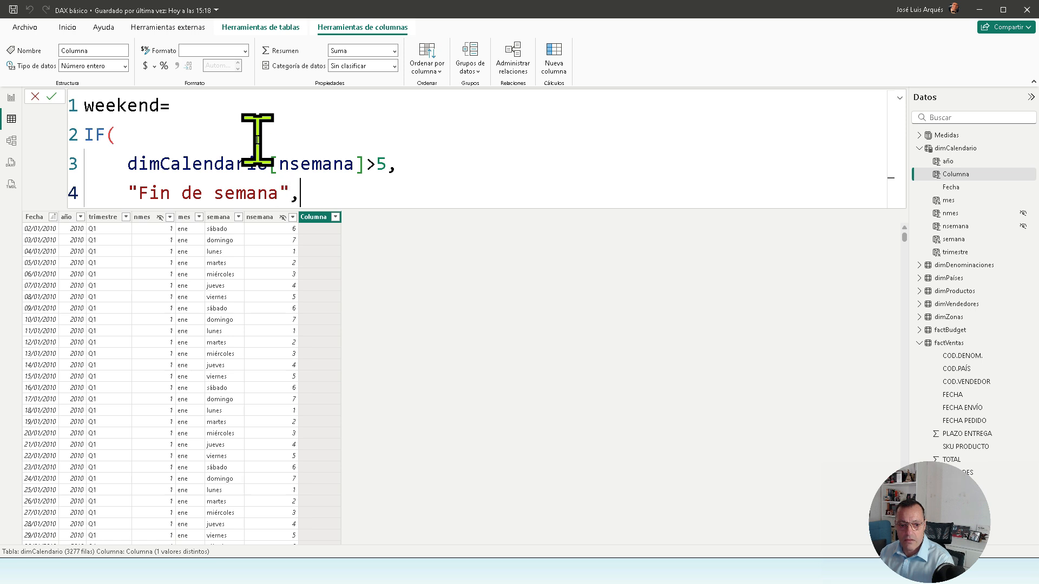
{"action": "key", "text": "shift+Return"}
{"action": "type", "text": "\""}
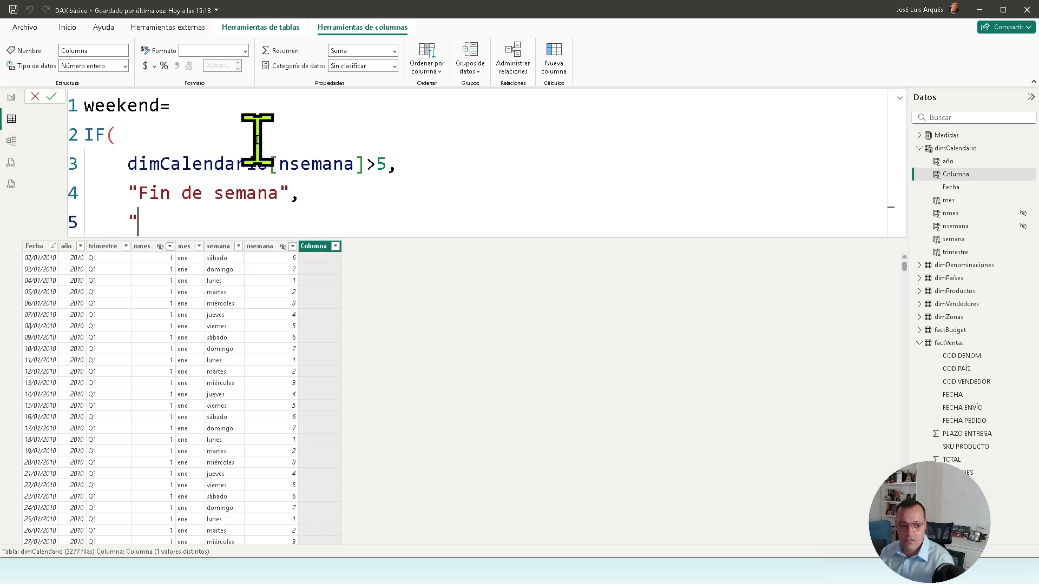
{"action": "type", "text": "Laborable\""}
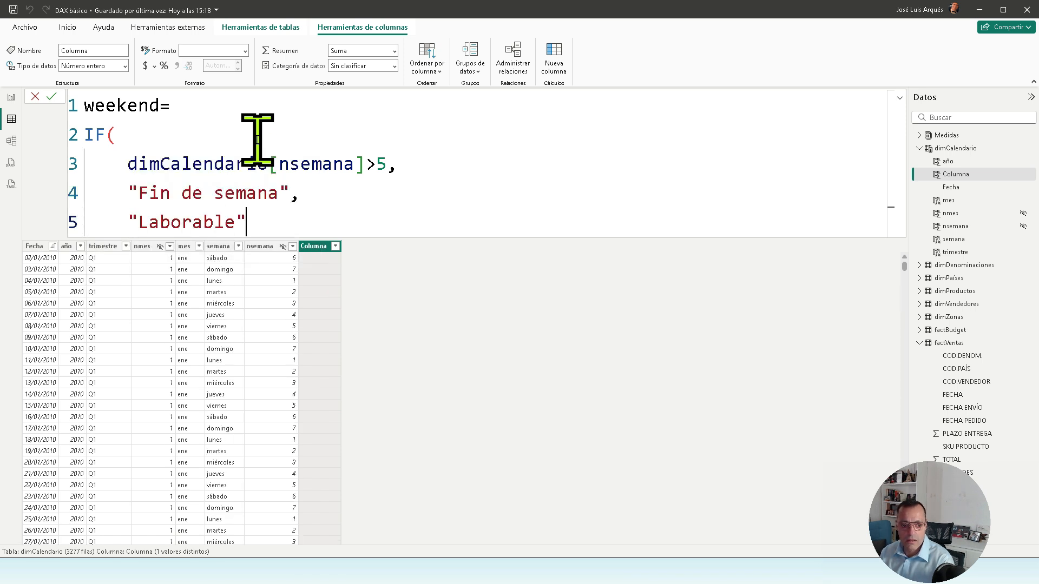
{"action": "key", "text": "shift+Return"}
{"action": "type", "text": ")"}
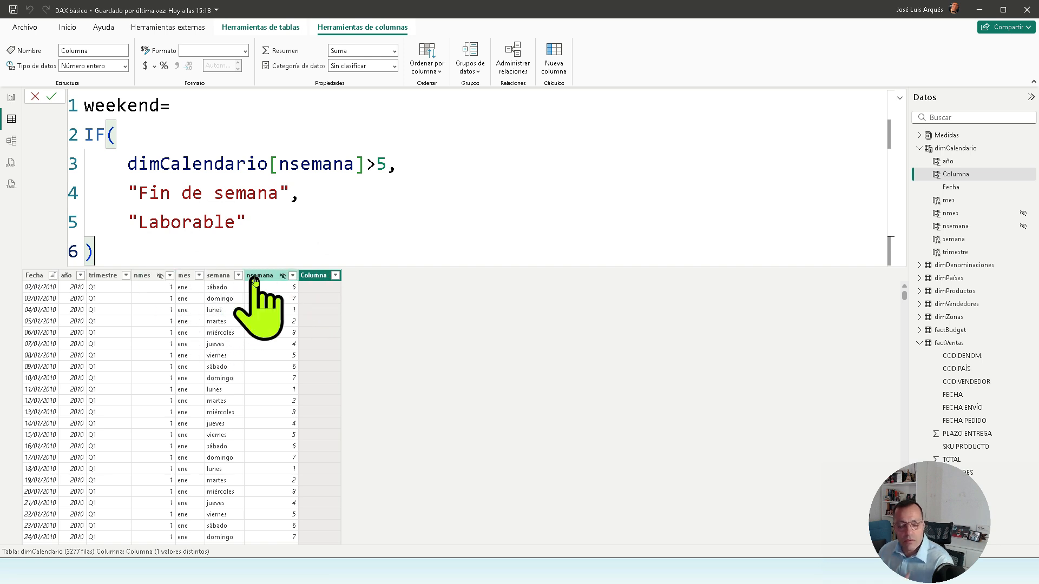
{"action": "left_click", "coordinate": [52, 99]}
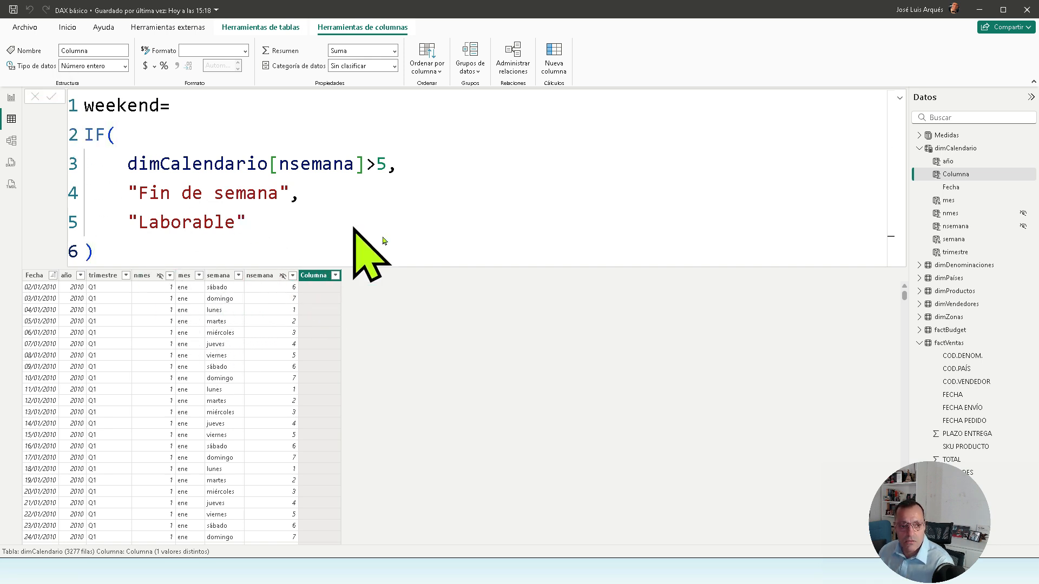
- Check the distinct values of the weekend column in its filter list
{"action": "left_click", "coordinate": [339, 276]}
{"action": "left_click", "coordinate": [394, 388]}
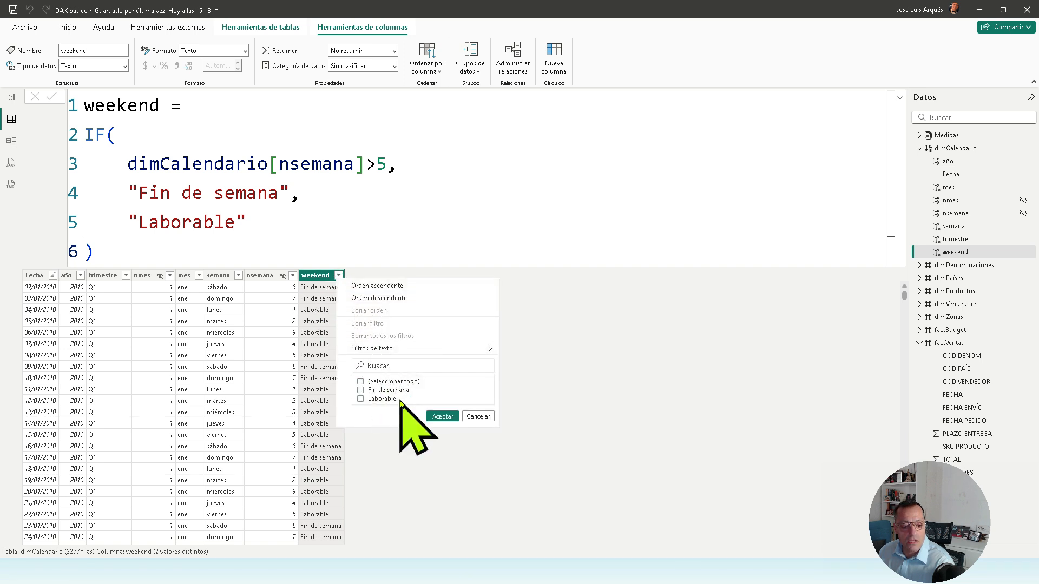
{"action": "left_click", "coordinate": [443, 416]}
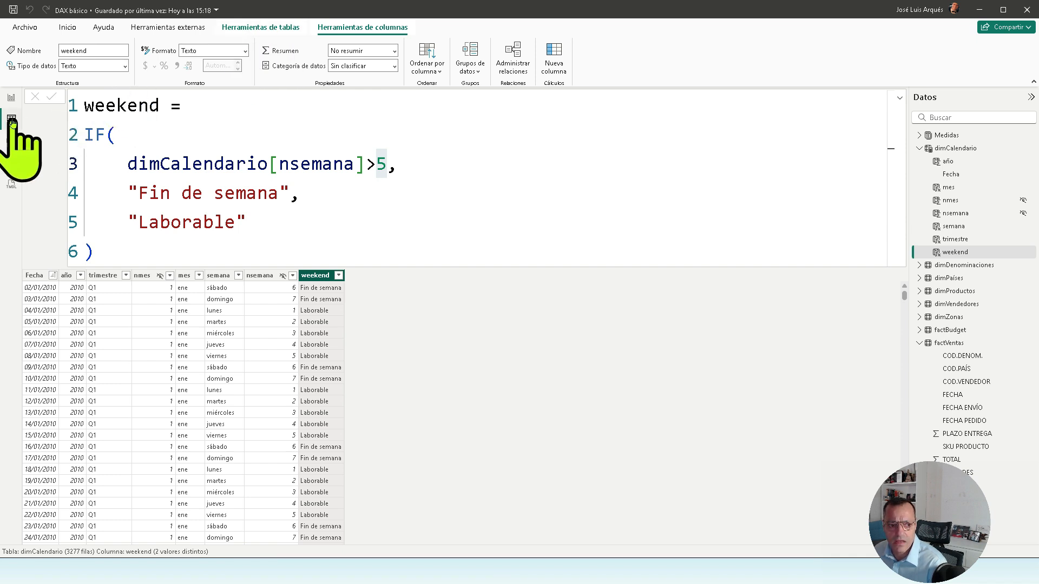
- Mark dimCalendario as a date table with Fecha as its date column and save the setting
{"action": "left_click", "coordinate": [252, 30]}
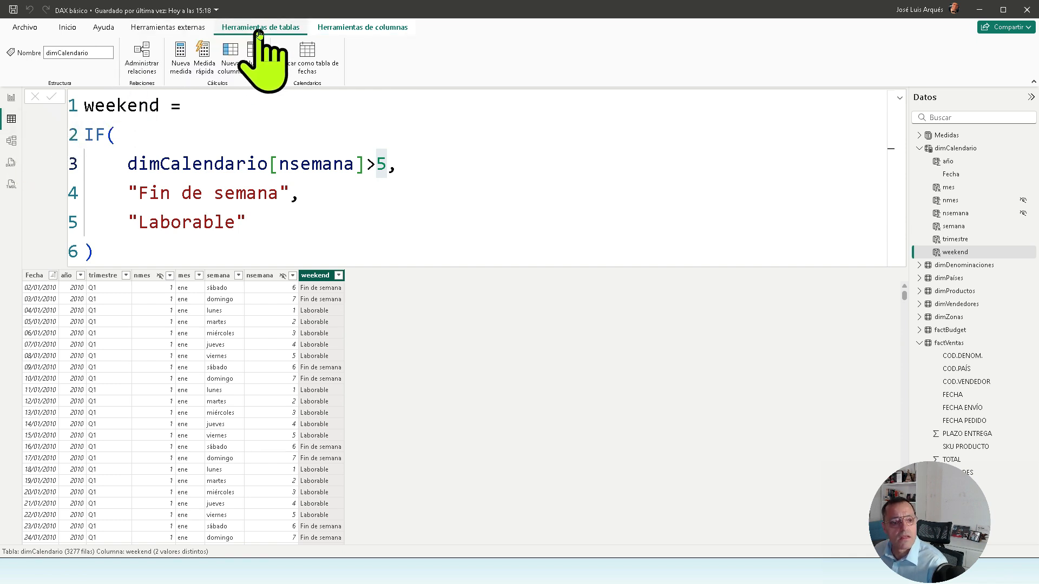
{"action": "left_click", "coordinate": [309, 75]}
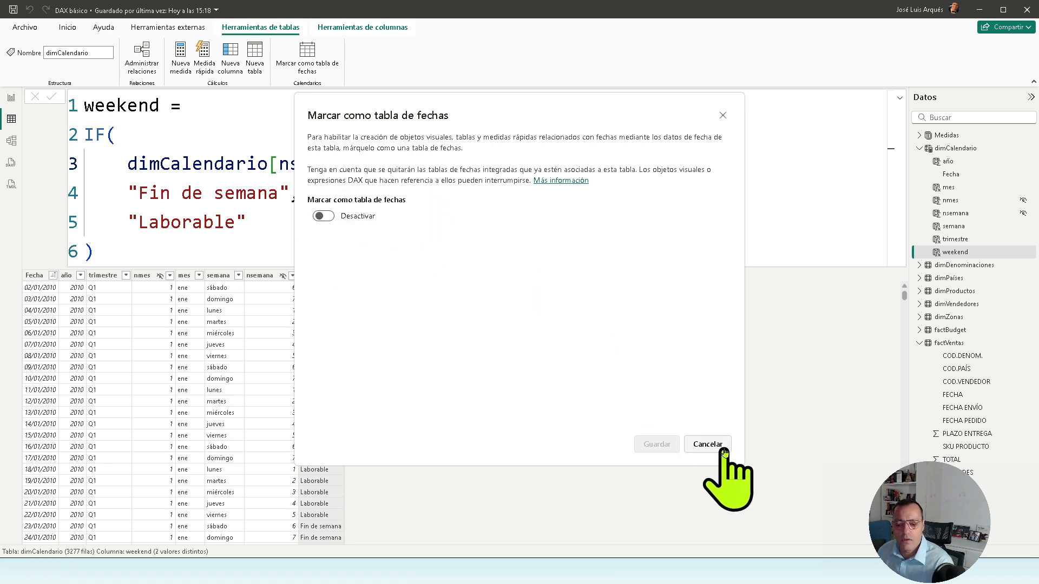
{"action": "left_click", "coordinate": [707, 444]}
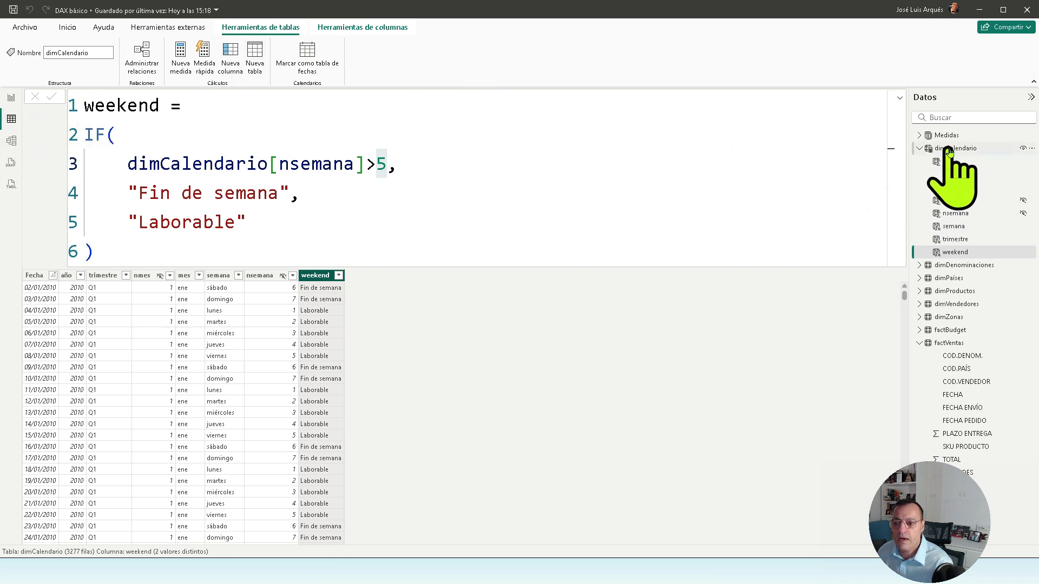
{"action": "left_click", "coordinate": [307, 53]}
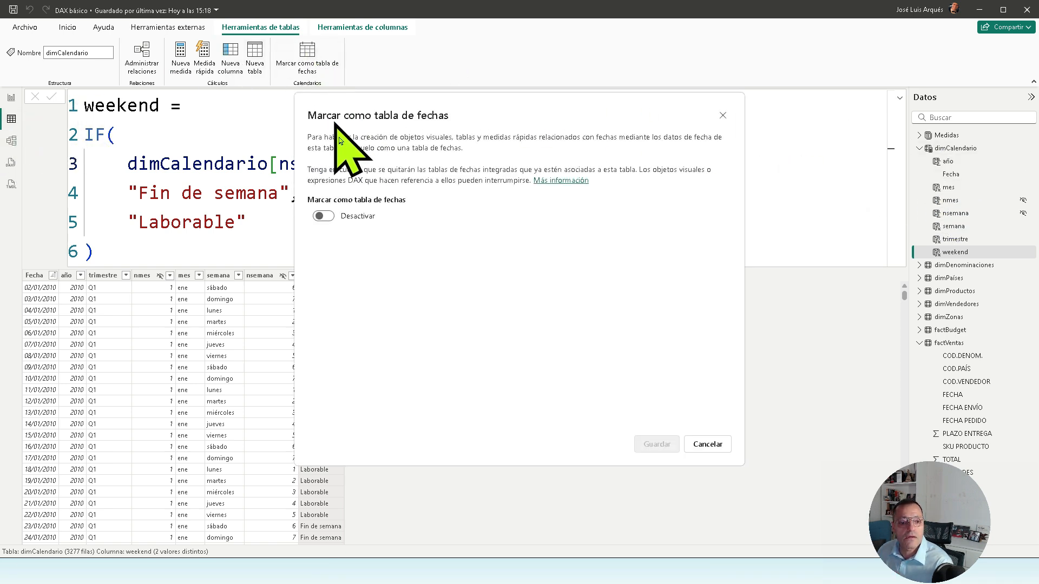
{"action": "left_click", "coordinate": [324, 216]}
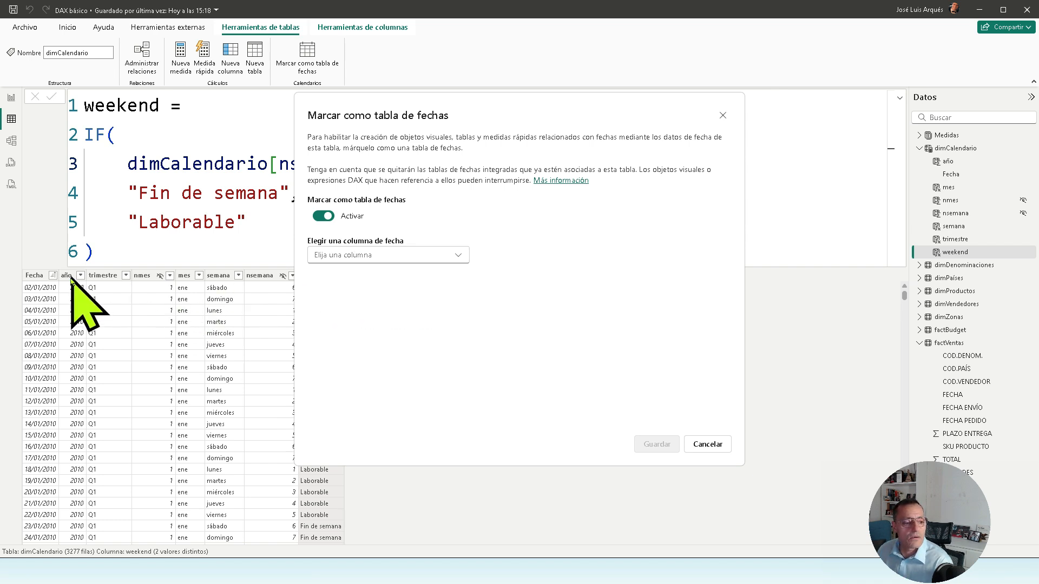
{"action": "left_click", "coordinate": [363, 260]}
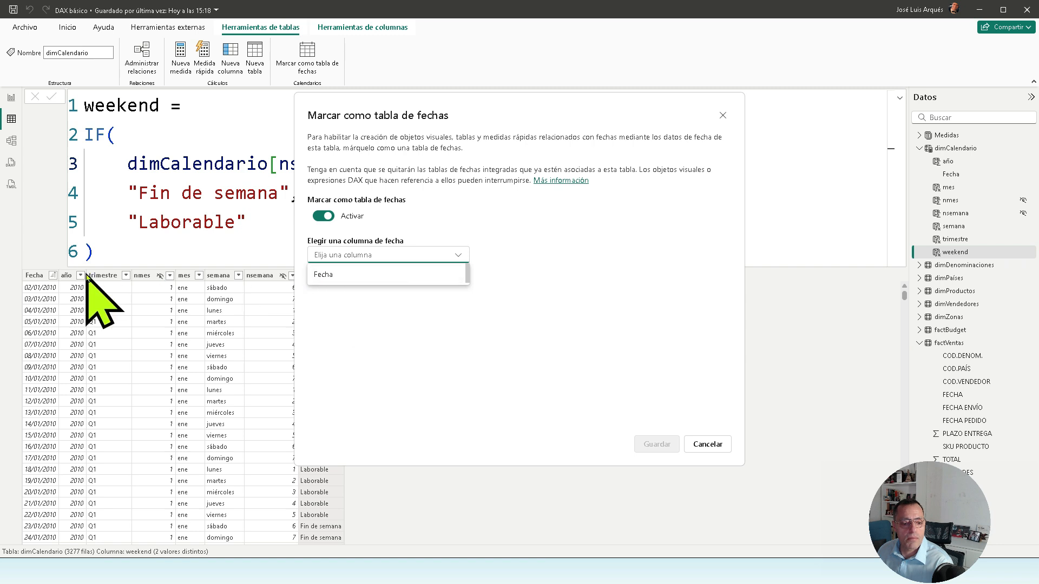
{"action": "left_click", "coordinate": [338, 275]}
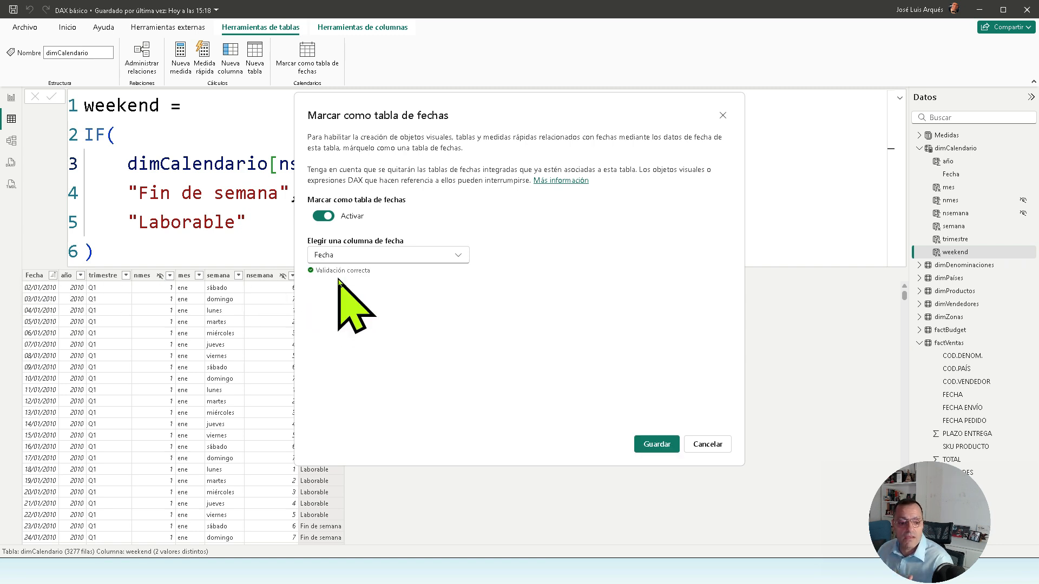
{"action": "left_click", "coordinate": [656, 444]}
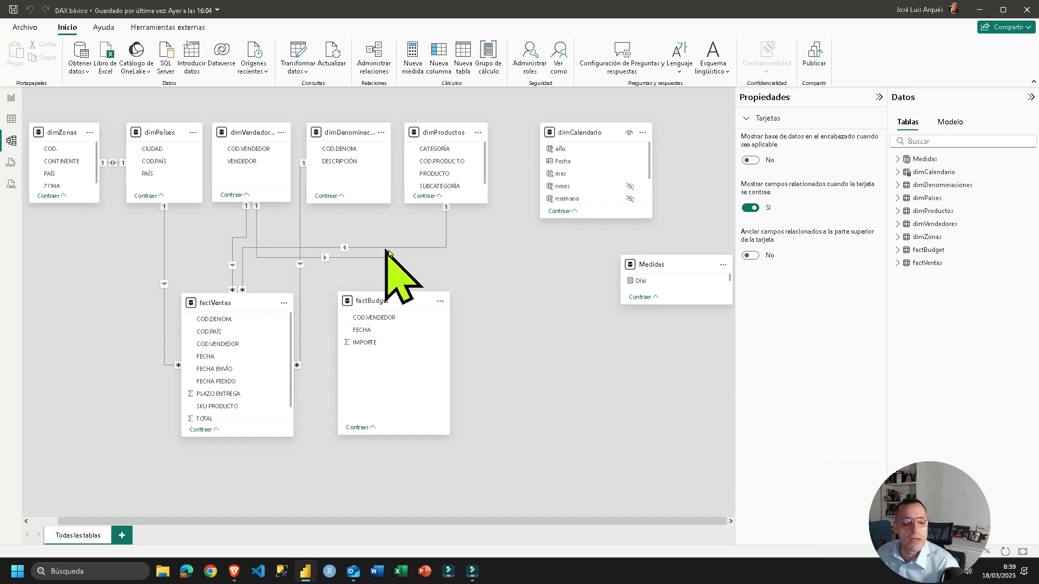
- Deactivate the model relationship between factVentas and dimProductos and save it
{"action": "double_click", "coordinate": [407, 249]}
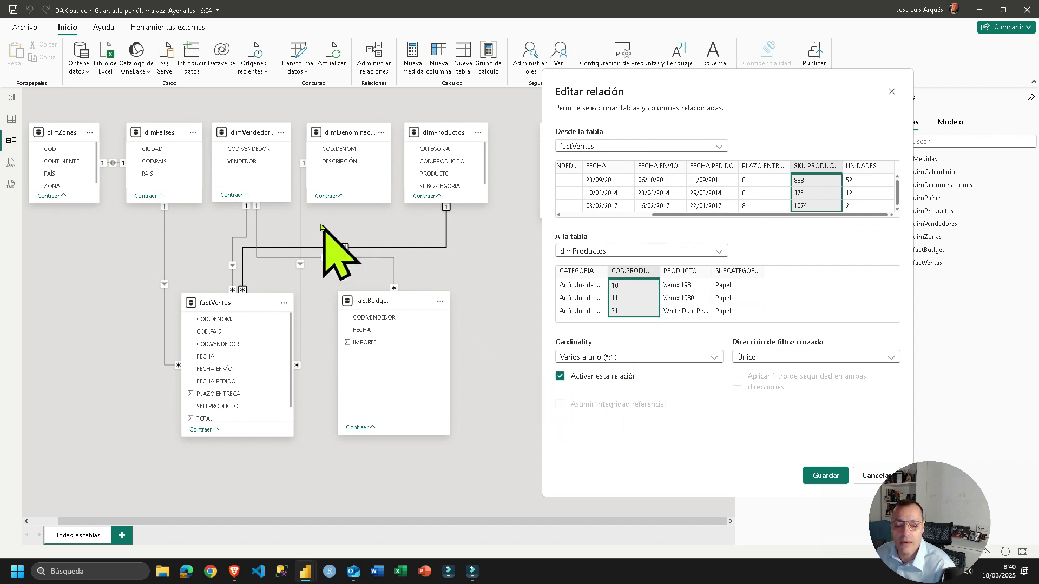
{"action": "left_click", "coordinate": [561, 377]}
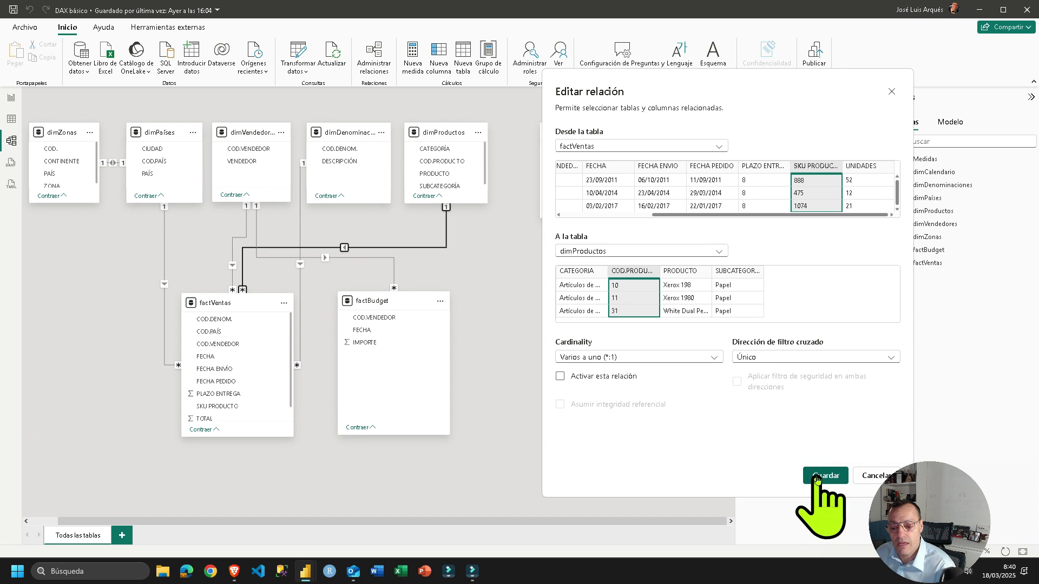
{"action": "left_click", "coordinate": [817, 476]}
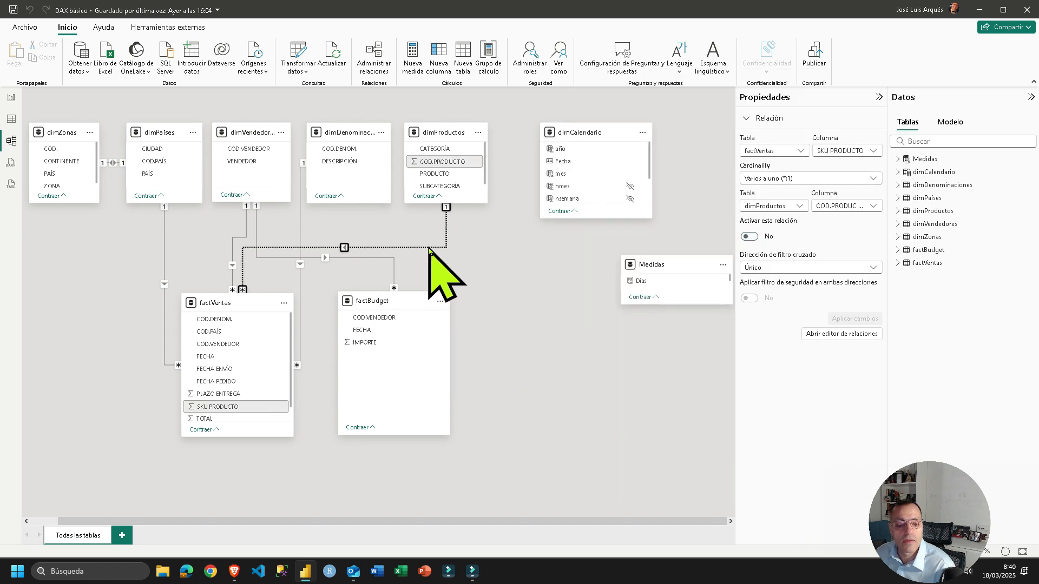
- Reactivate the relationship between factVentas and dimProductos and save it
{"action": "double_click", "coordinate": [429, 248]}
{"action": "left_click", "coordinate": [415, 372]}
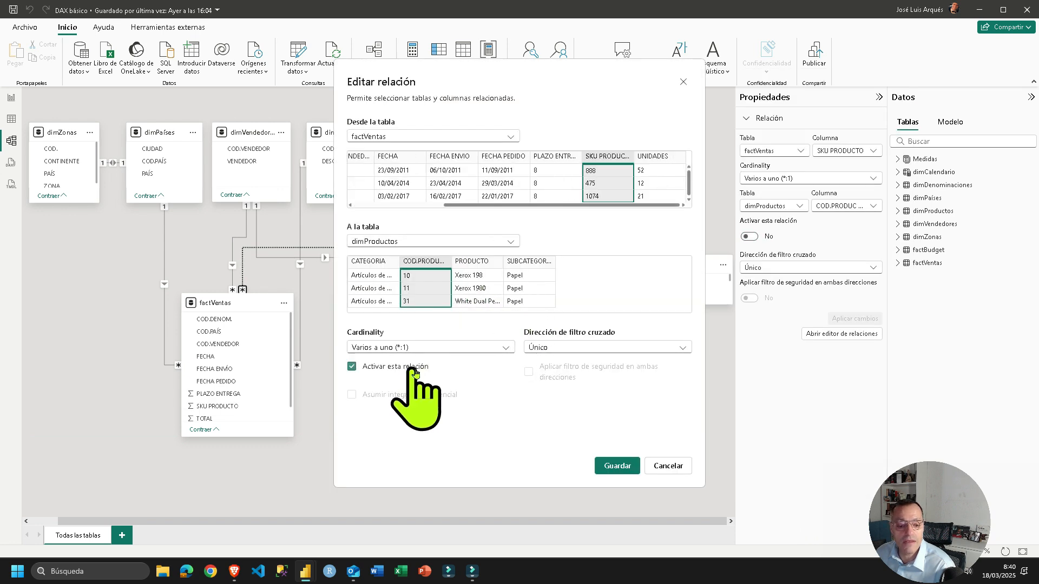
{"action": "left_click", "coordinate": [617, 465]}
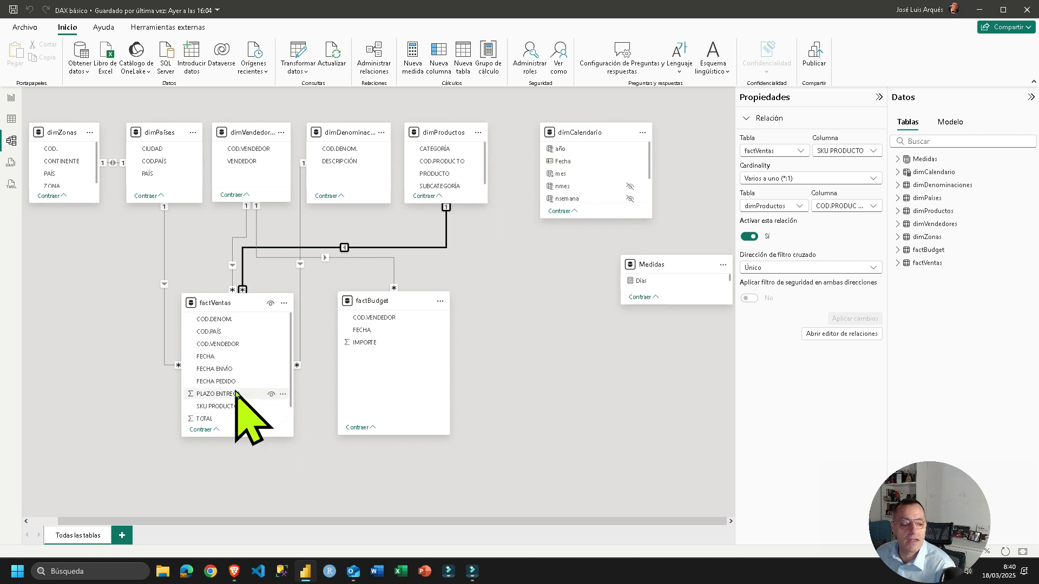
- Relate the FECHA columns of factVentas and factBudget to Fecha in dimCalendario as active many-to-one relationships with single cross-filter direction
{"action": "left_click_drag", "start_coordinate": [204, 358], "coordinate": [553, 163]}
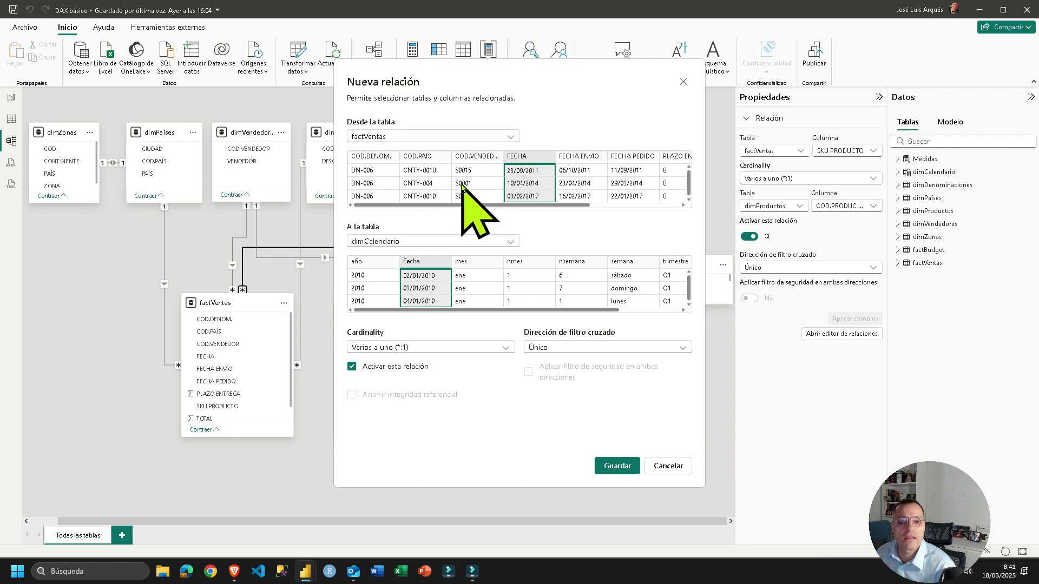
{"action": "left_click", "coordinate": [617, 466]}
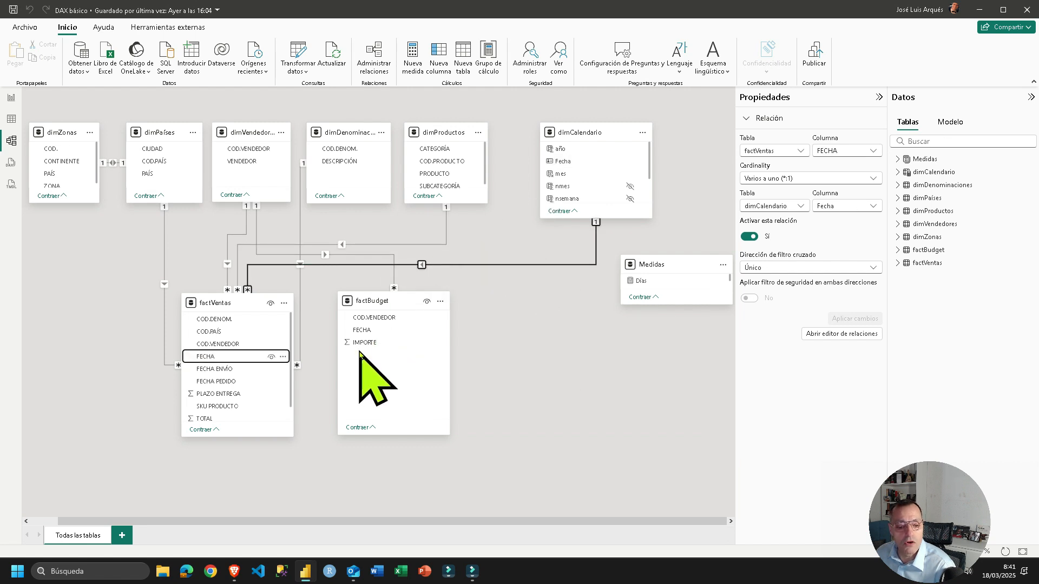
{"action": "left_click_drag", "start_coordinate": [362, 331], "coordinate": [568, 162]}
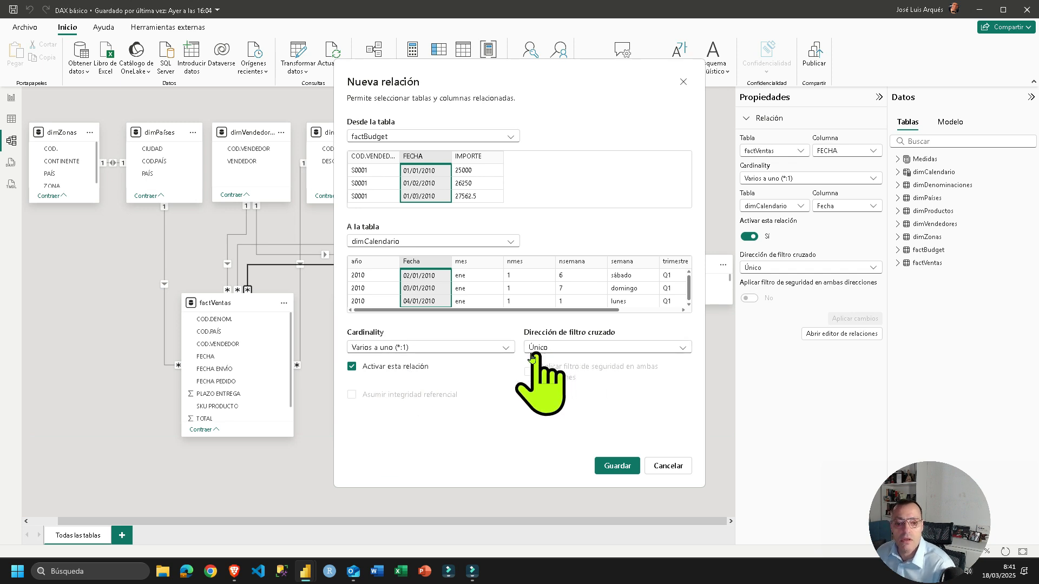
{"action": "left_click", "coordinate": [617, 466]}
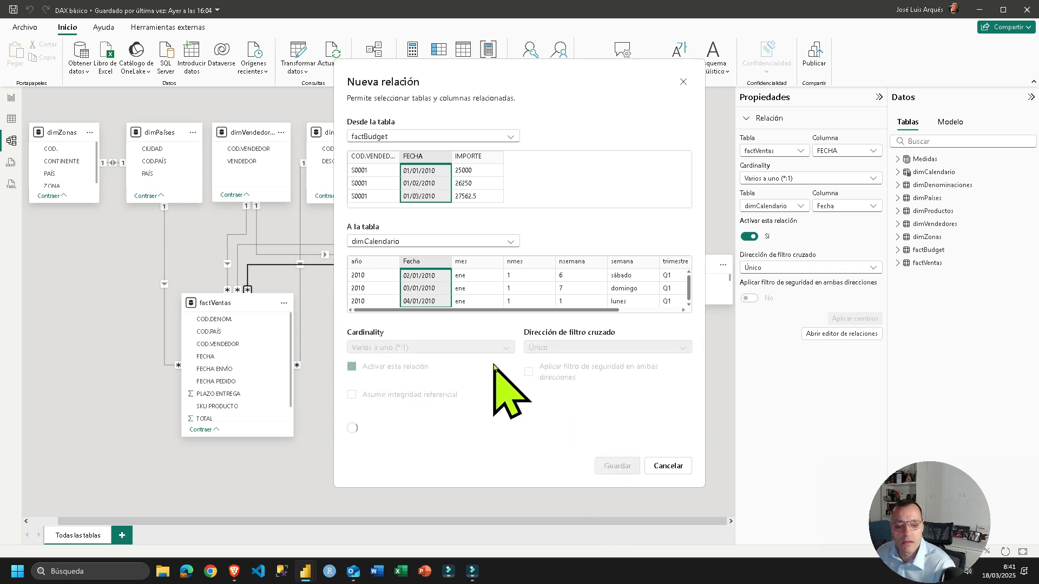